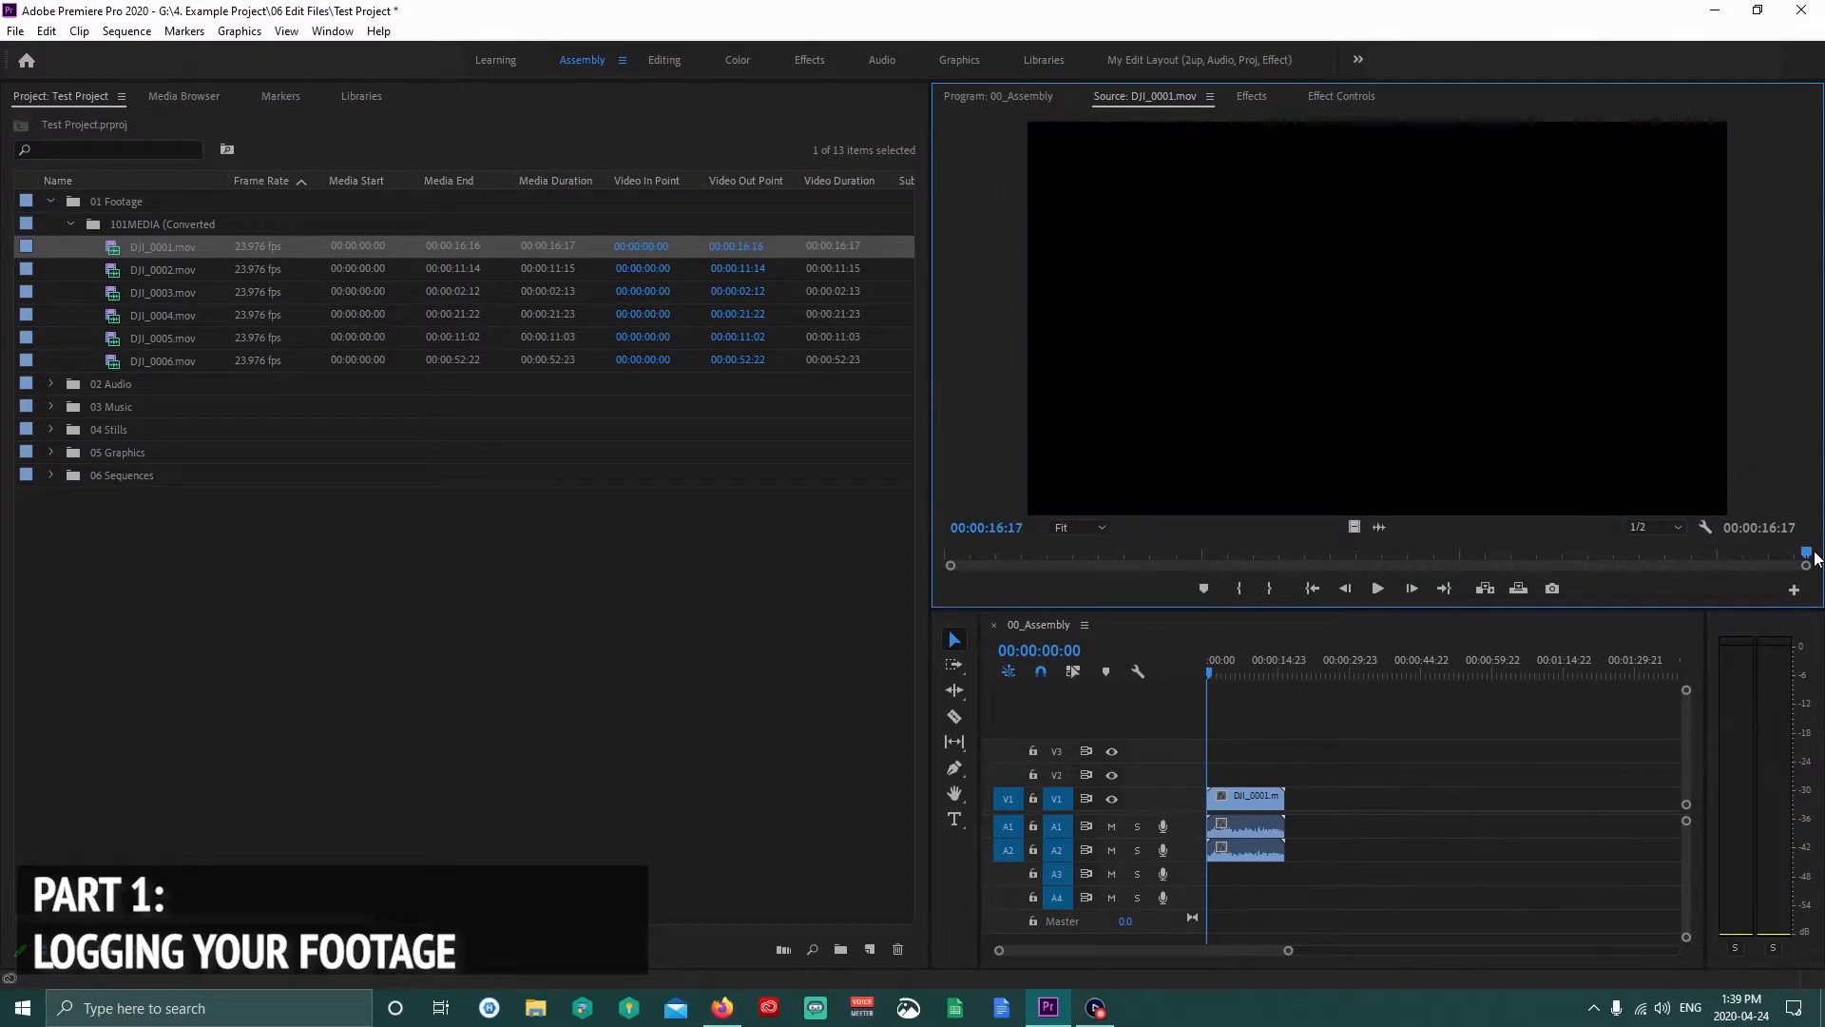
Open clips DJI_0002.mov through DJI_0006.mov one after another and scrub through them to judge their quality and content.
double_click(116, 271)
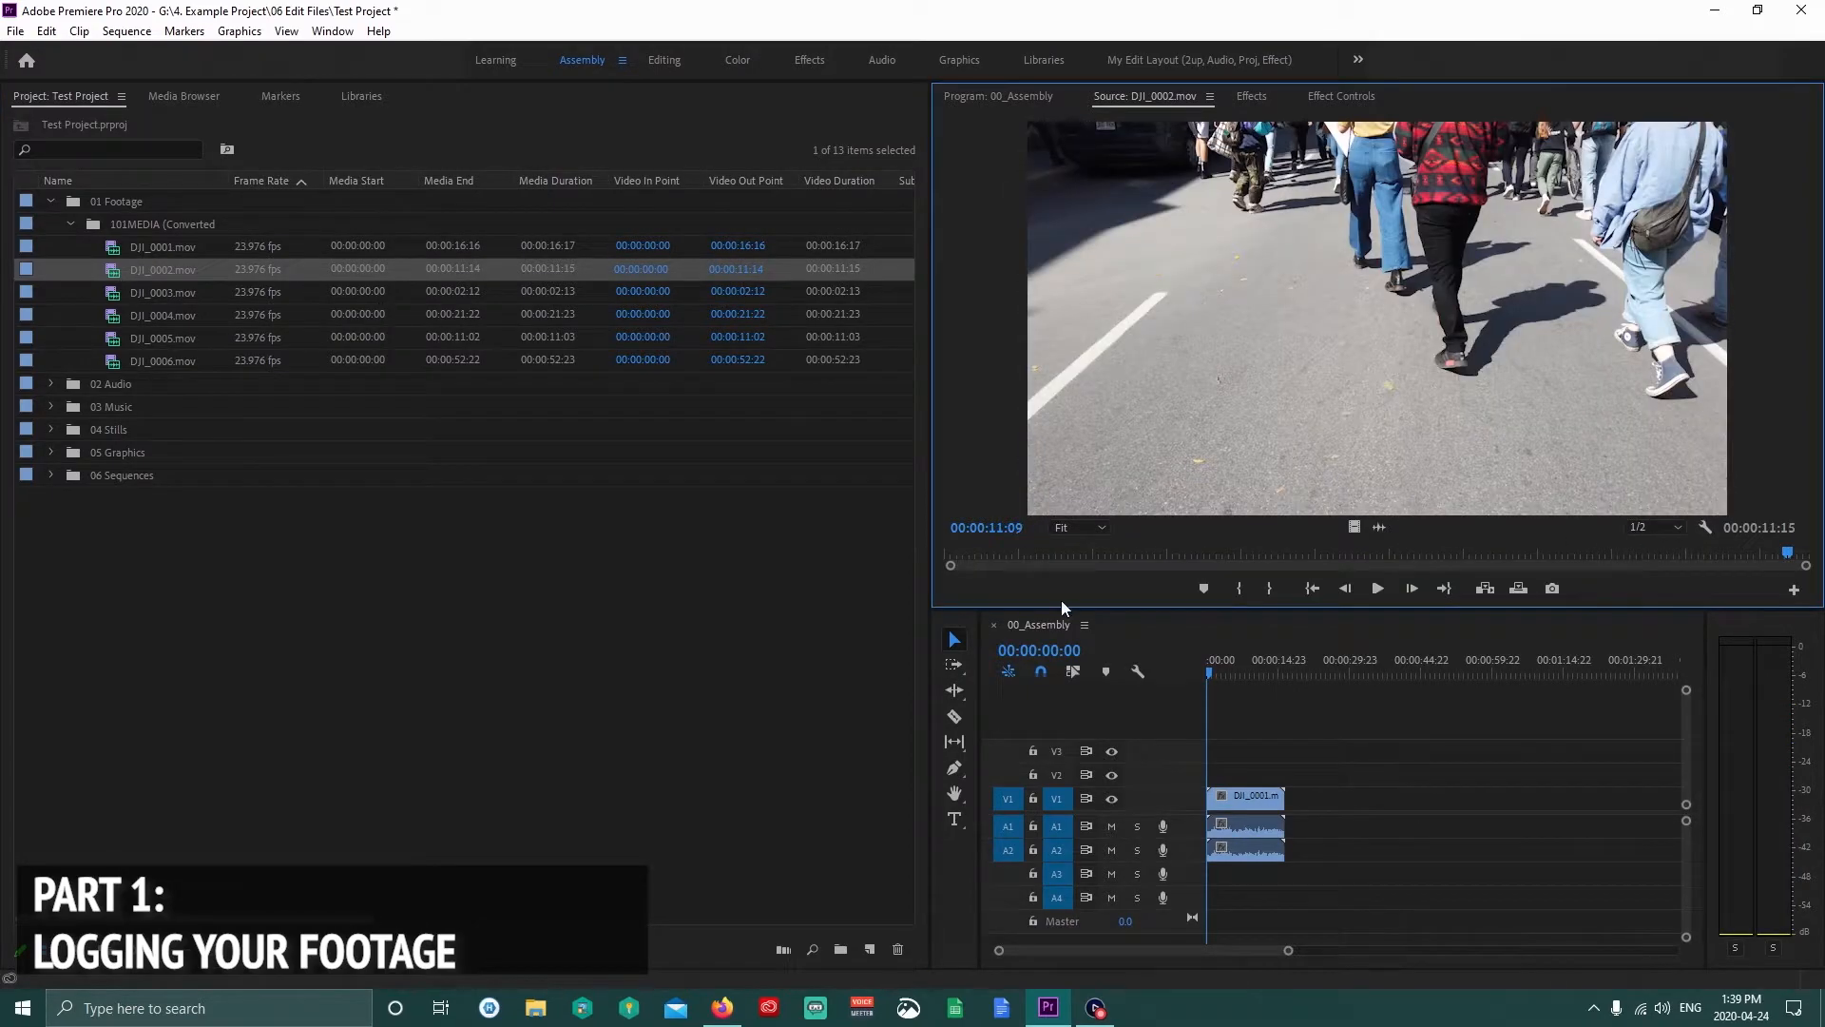
left_click_drag(968, 554, 1800, 553)
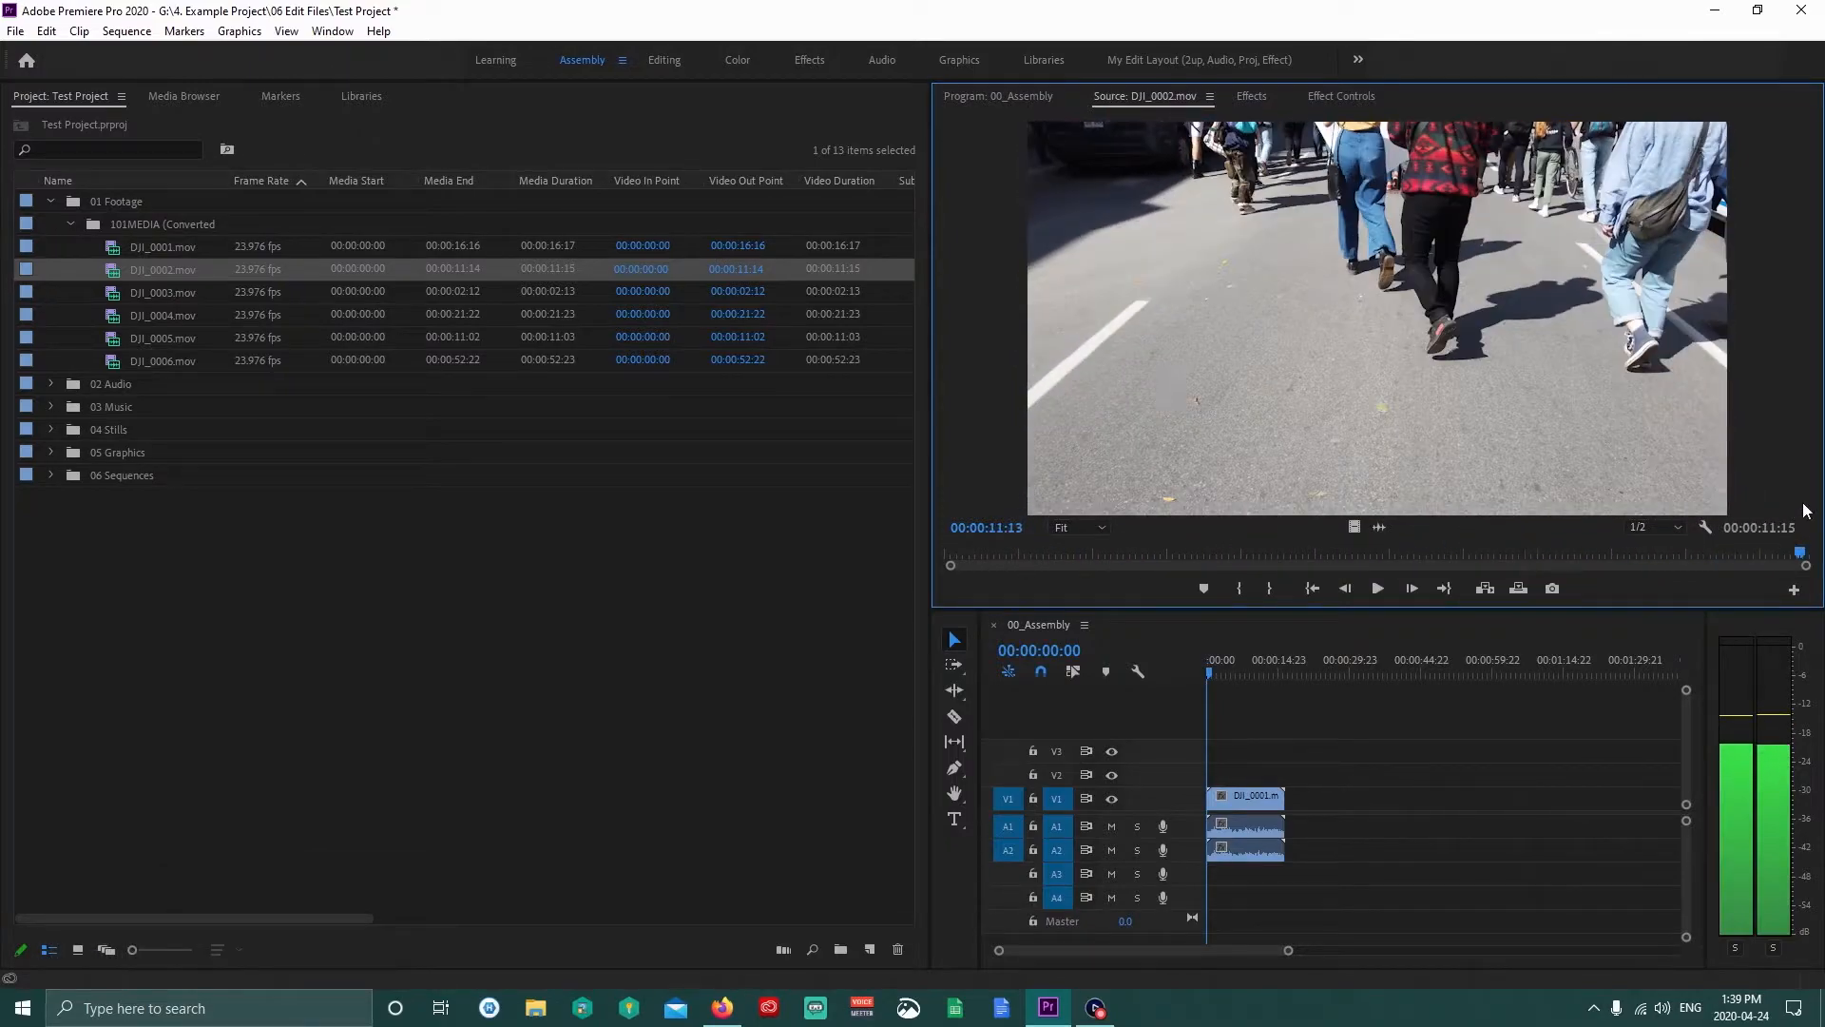
double_click(114, 293)
left_click_drag(960, 554, 1821, 559)
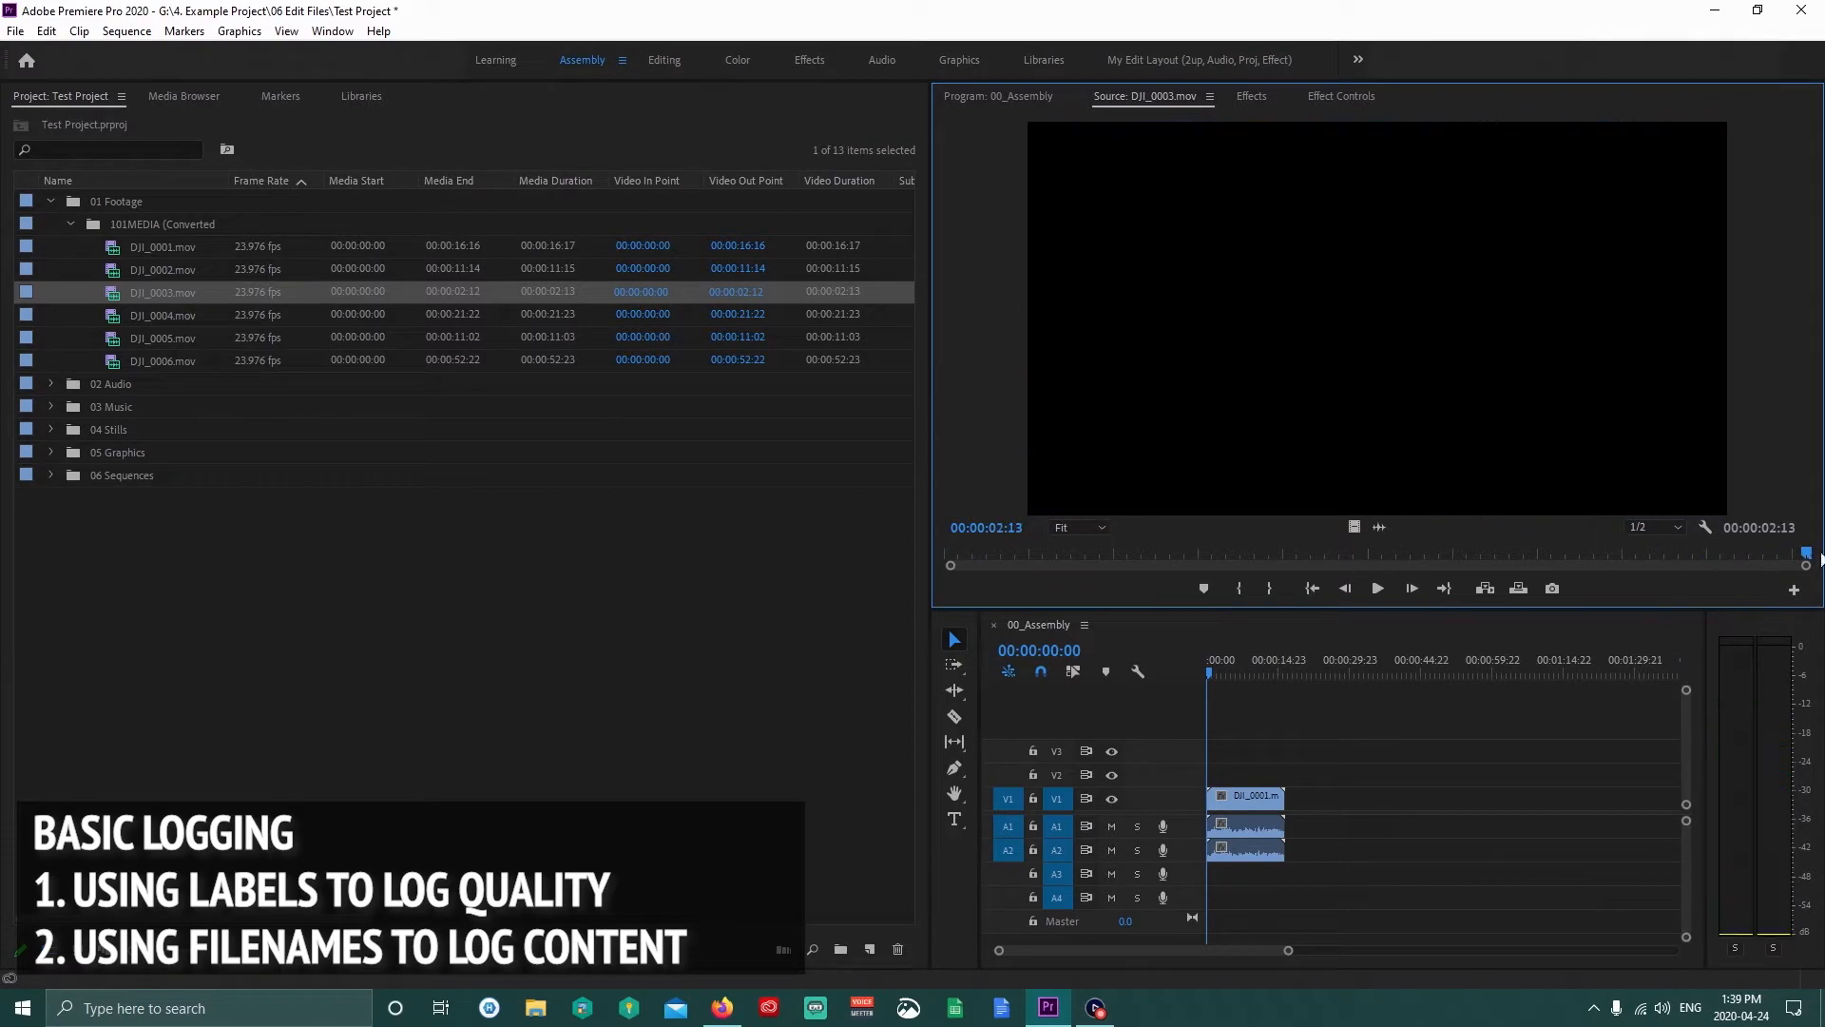
double_click(111, 315)
left_click_drag(971, 544, 1778, 540)
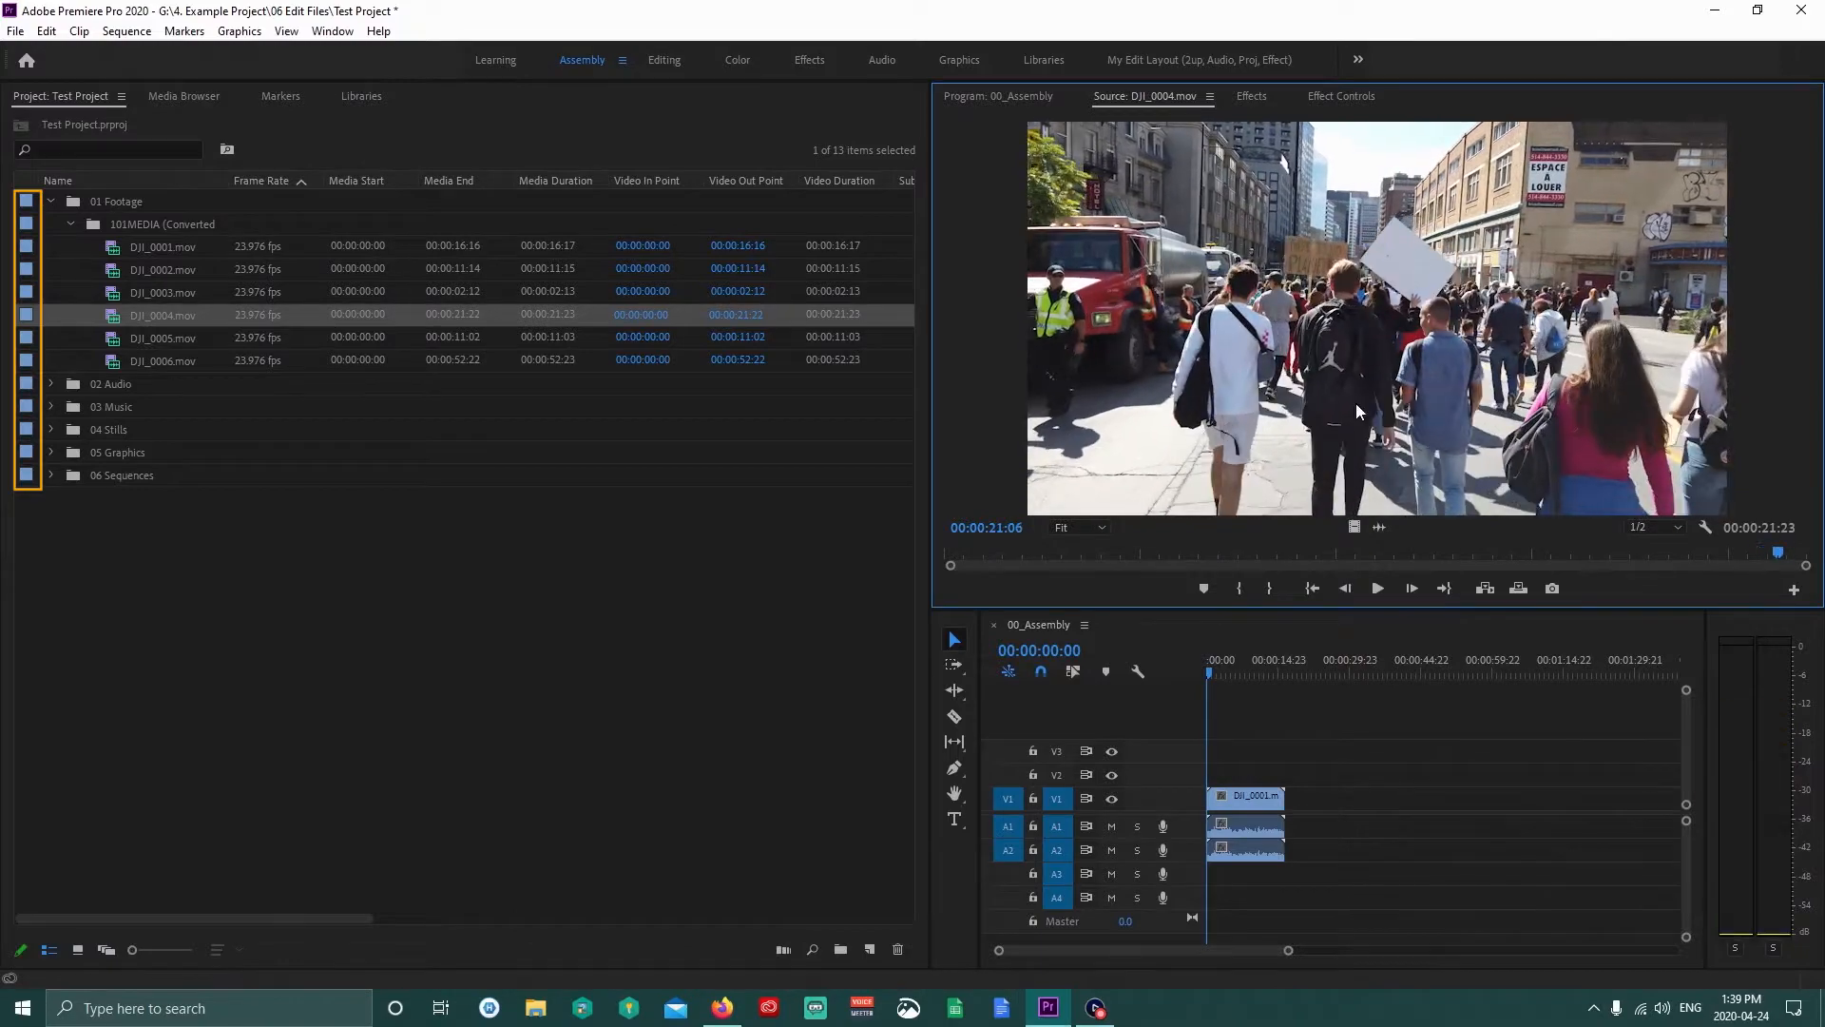
double_click(112, 340)
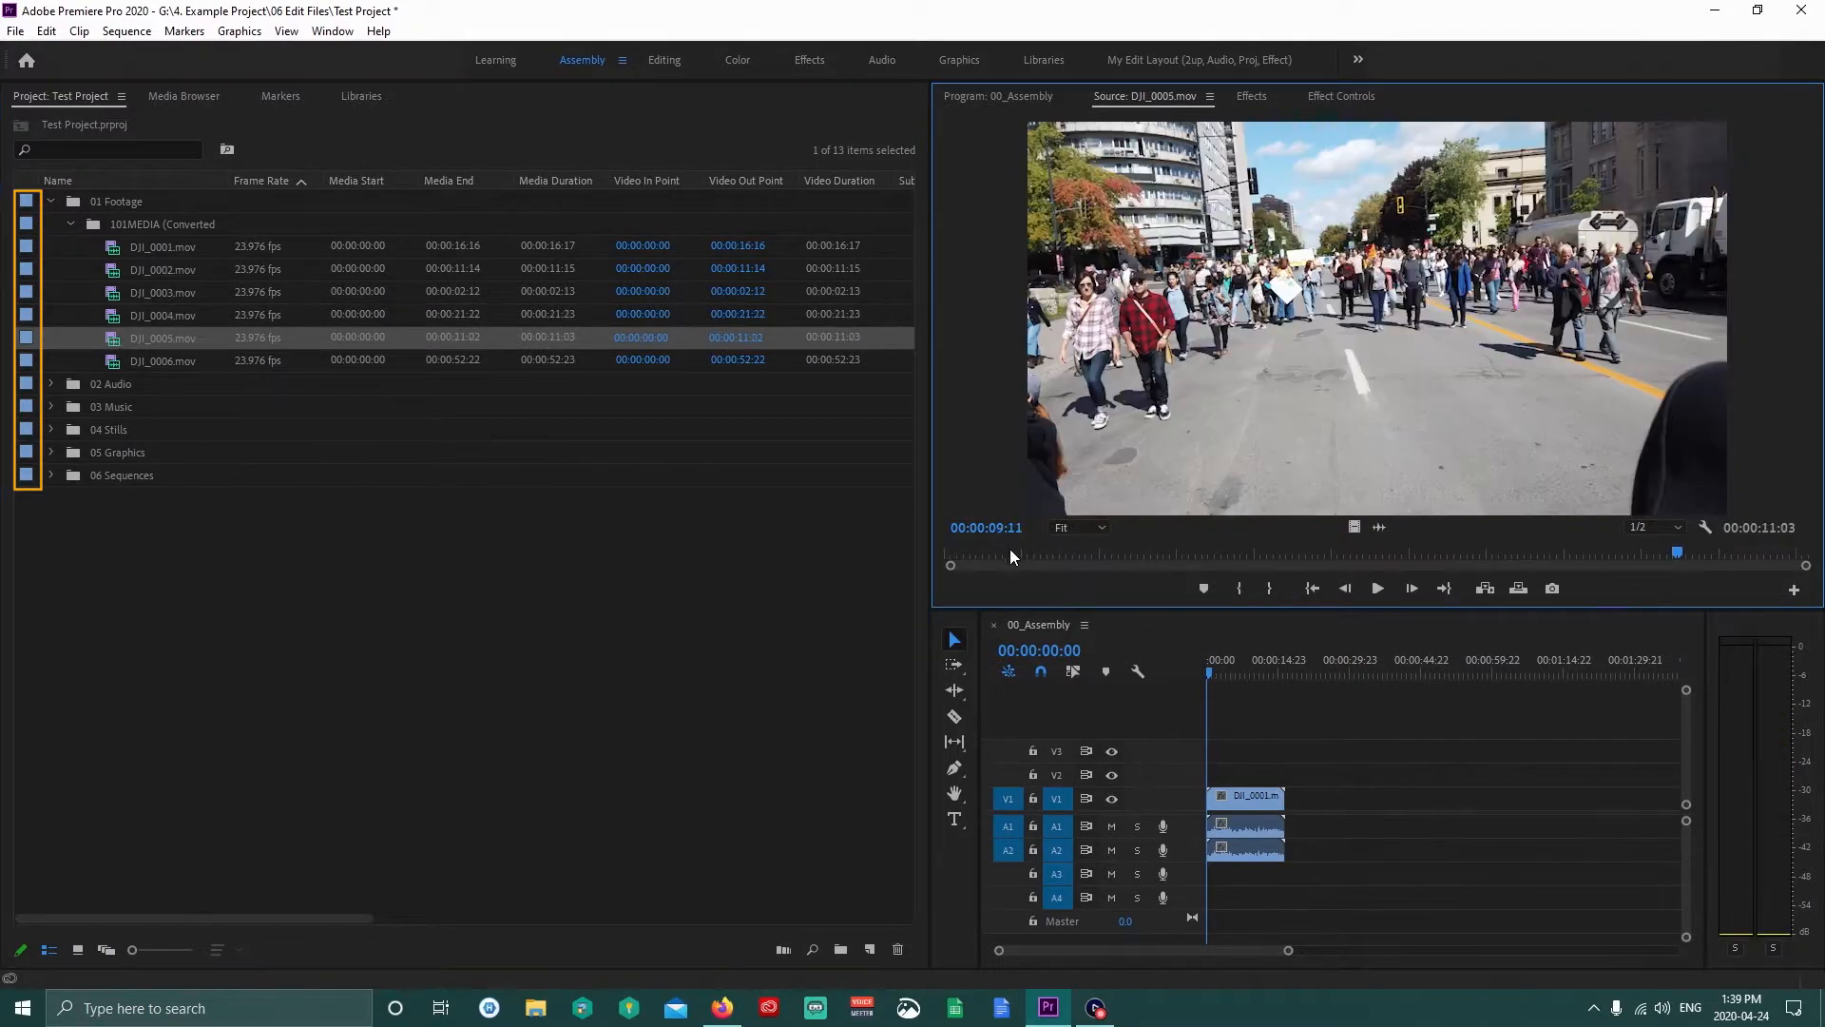
left_click_drag(1010, 550, 1690, 551)
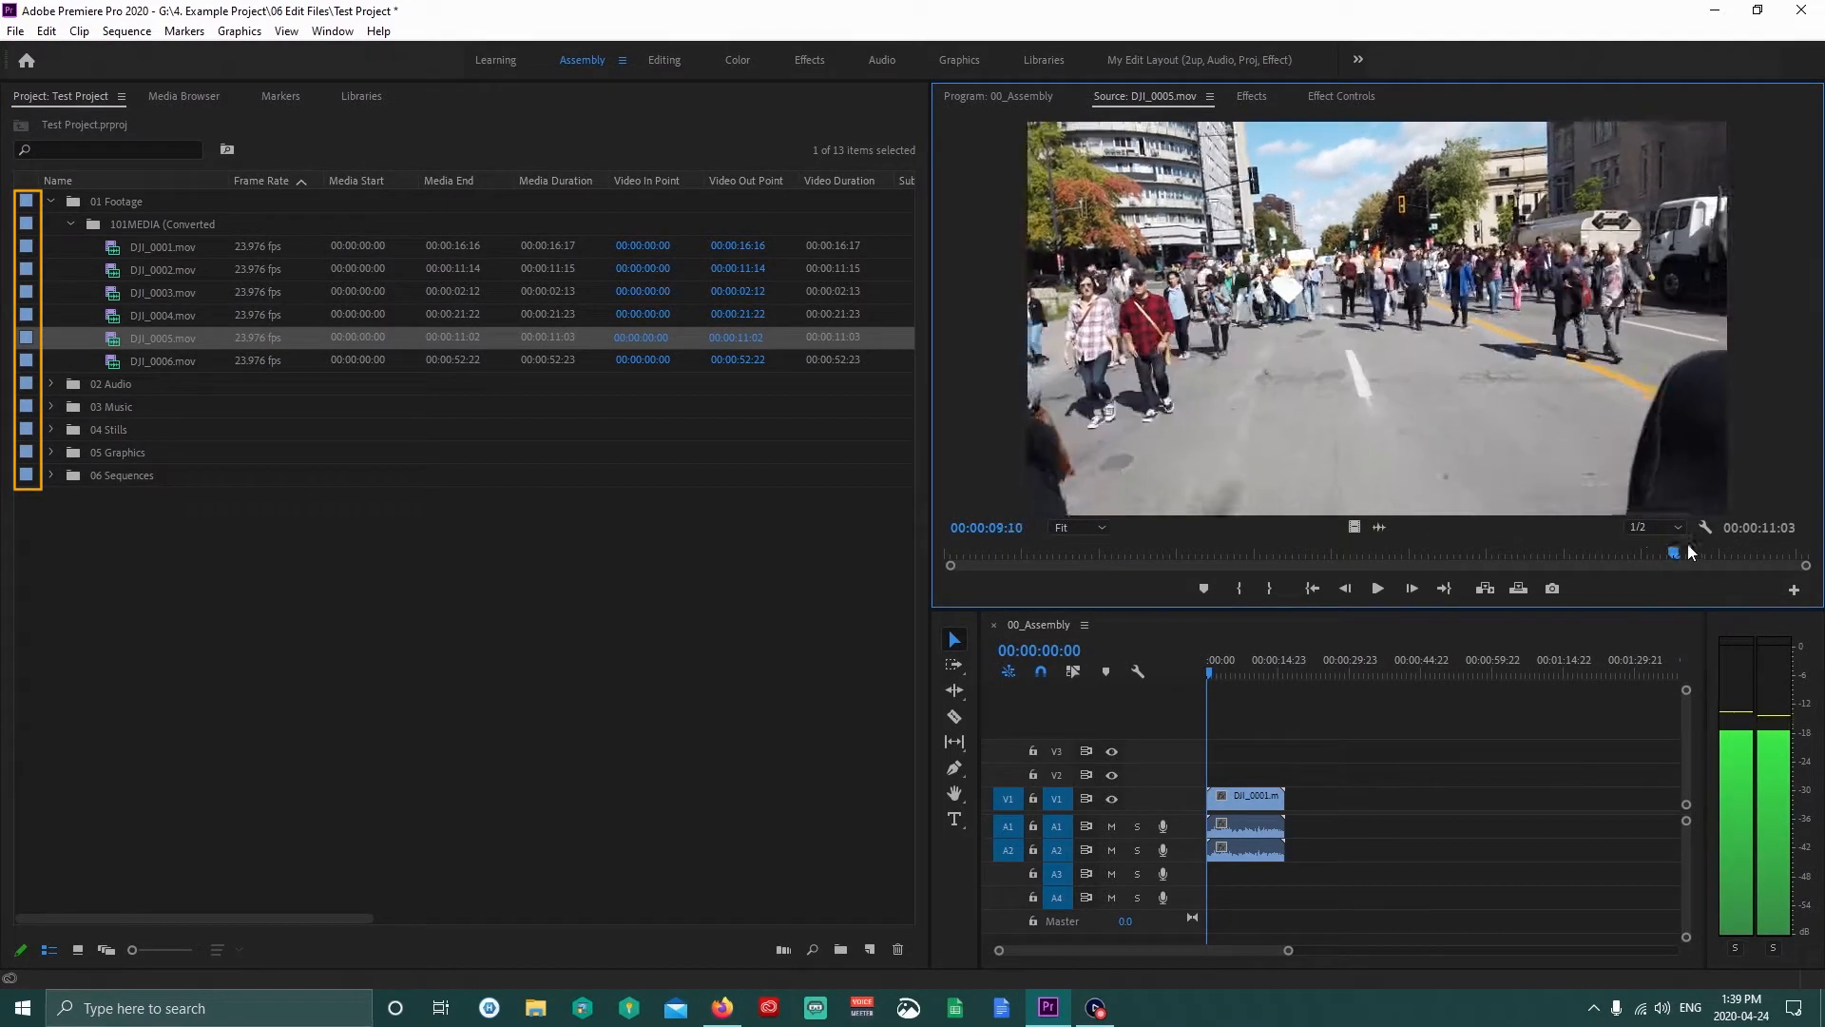
double_click(111, 363)
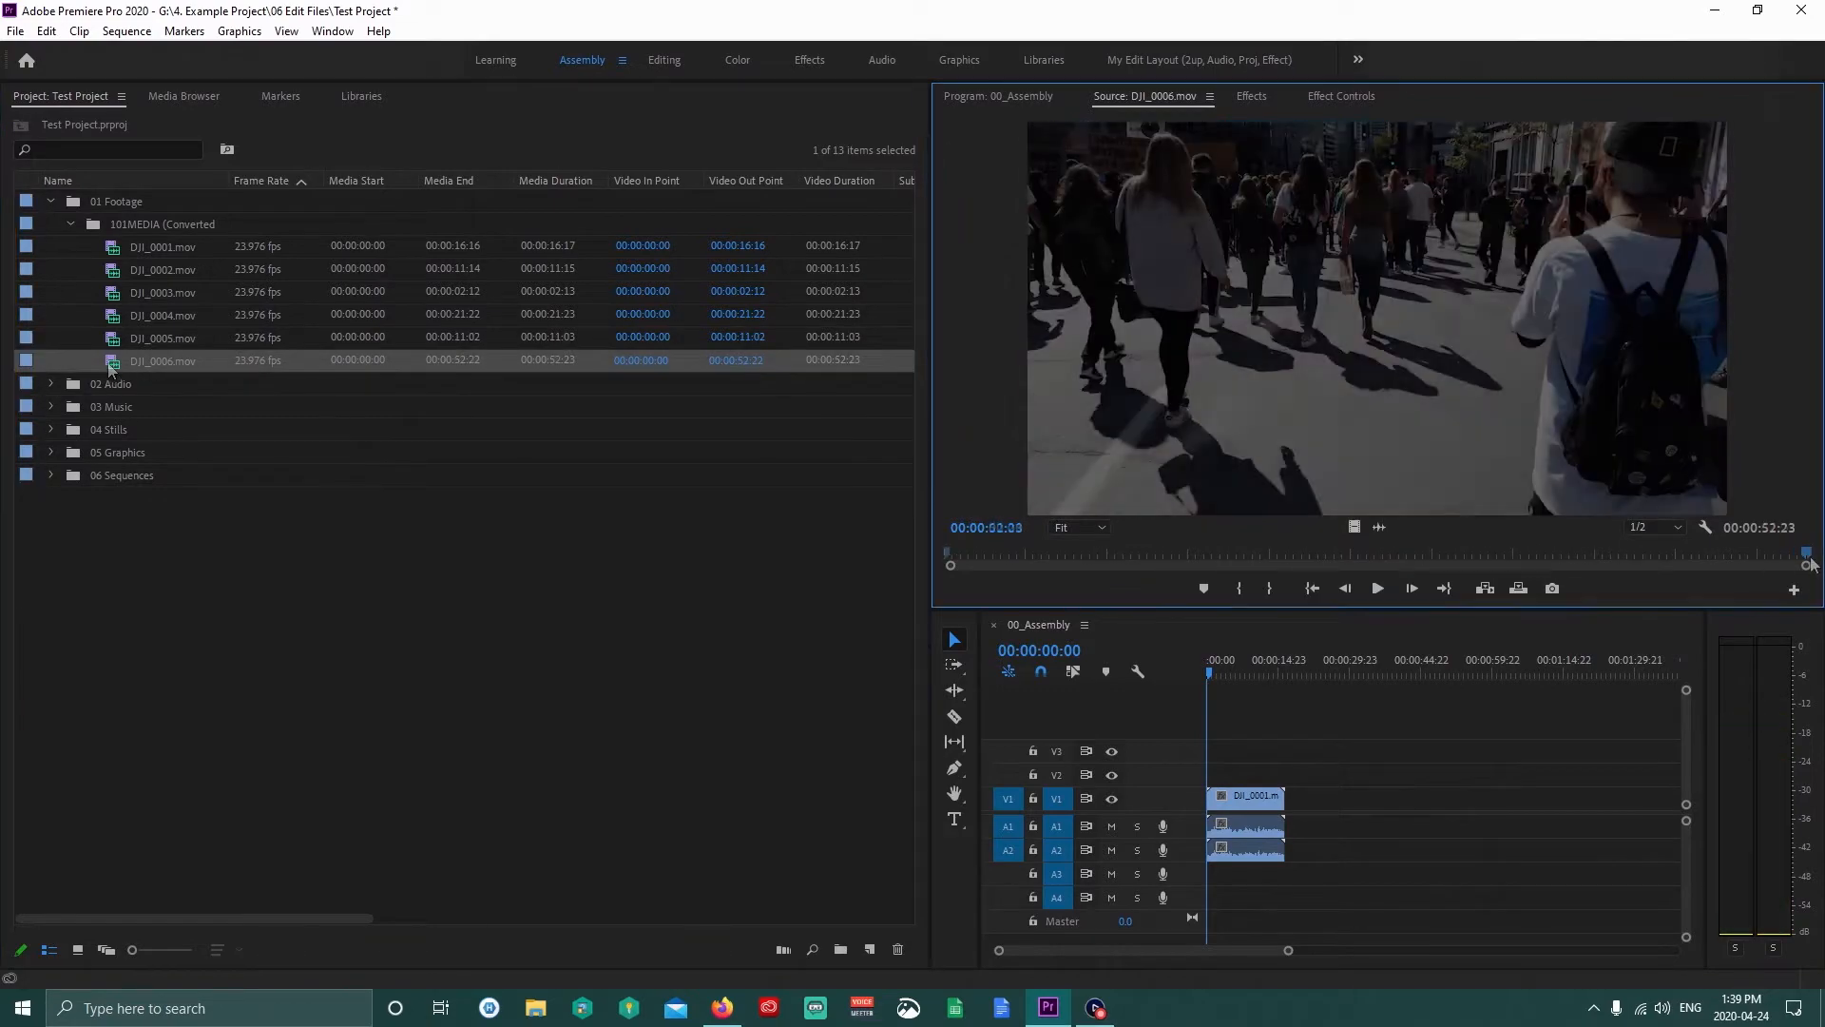
Scrub through DJI_0001.mov and assign it the Top Quality label.
double_click(111, 247)
left_click_drag(960, 549, 1545, 550)
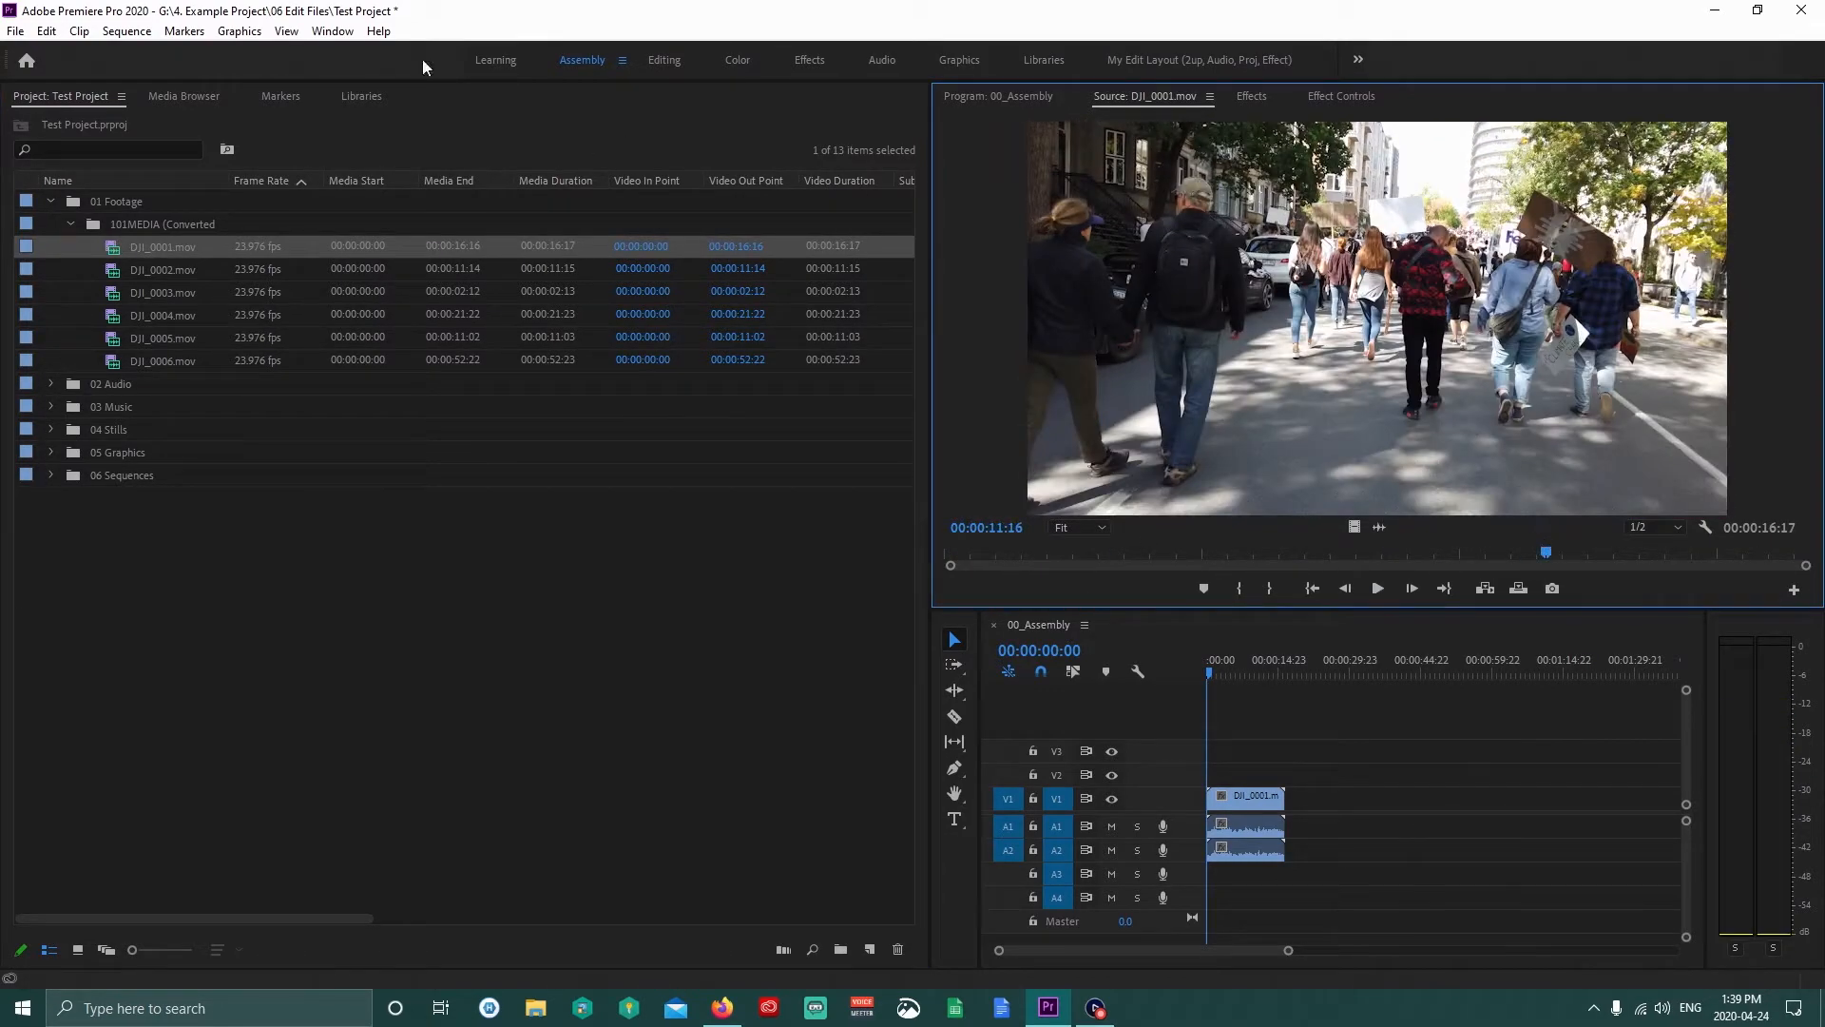
right_click(123, 251)
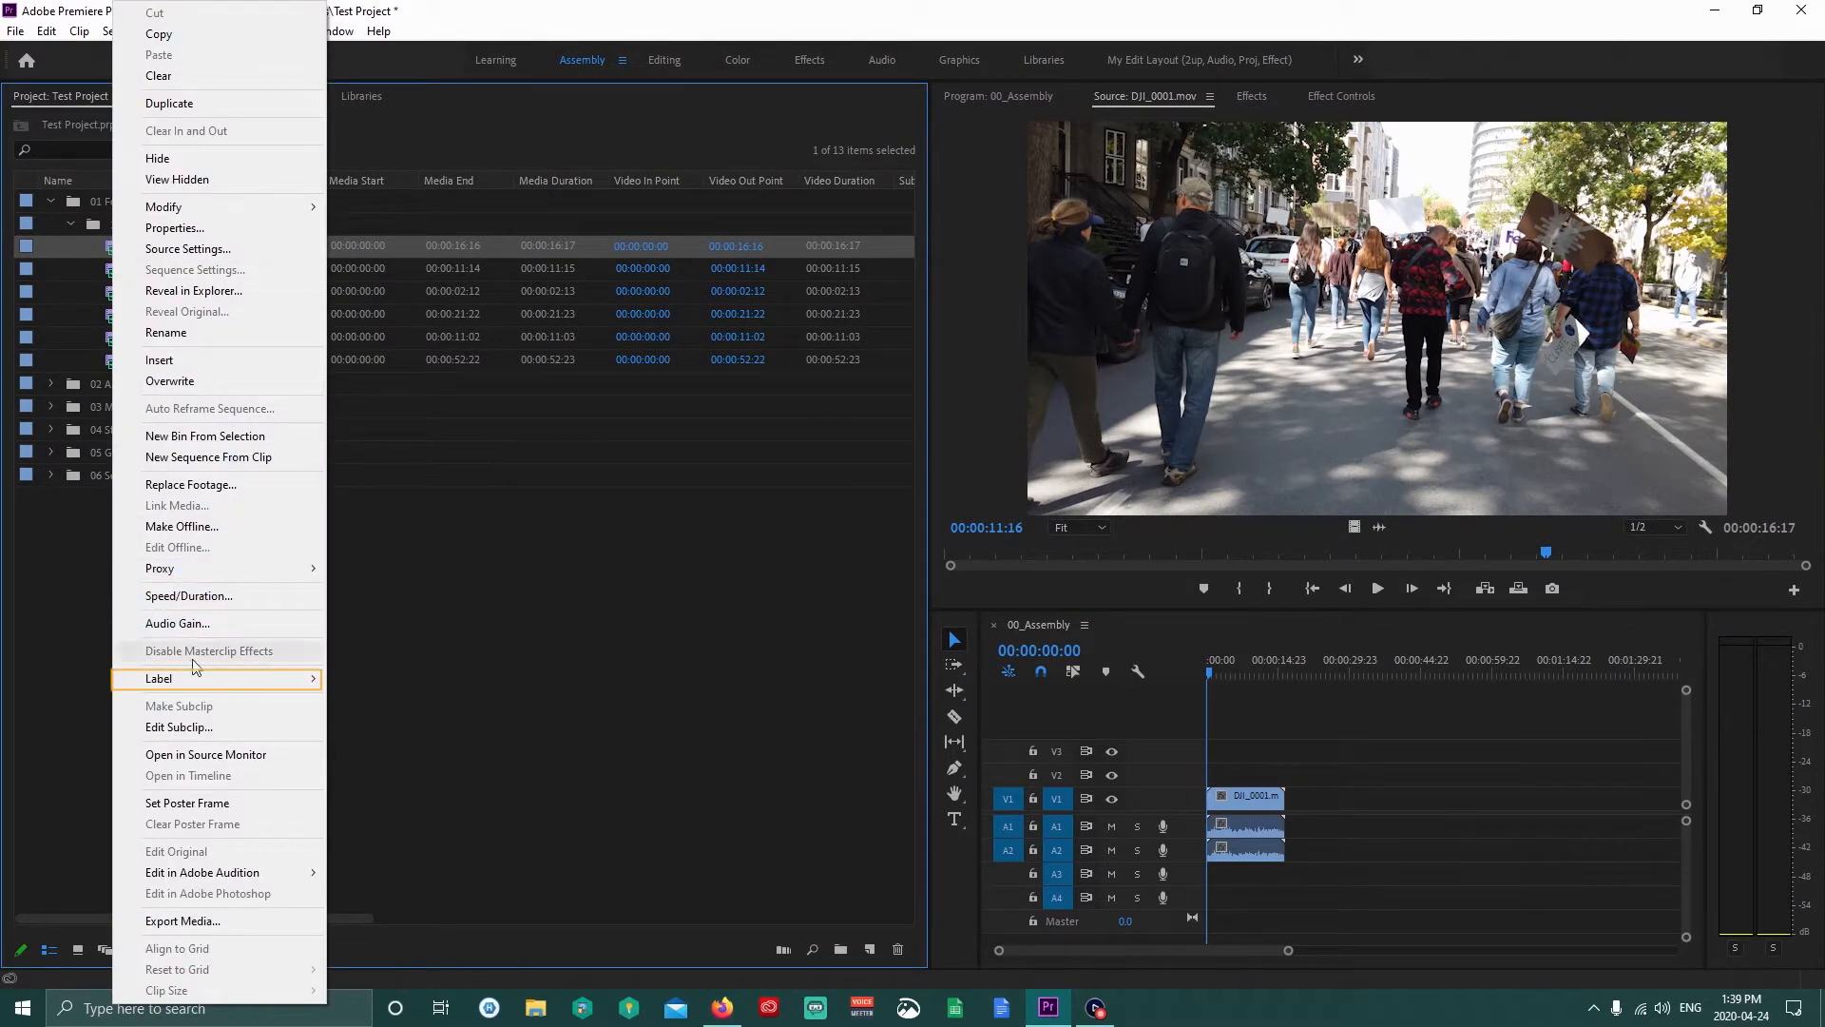
mouse_move(200, 680)
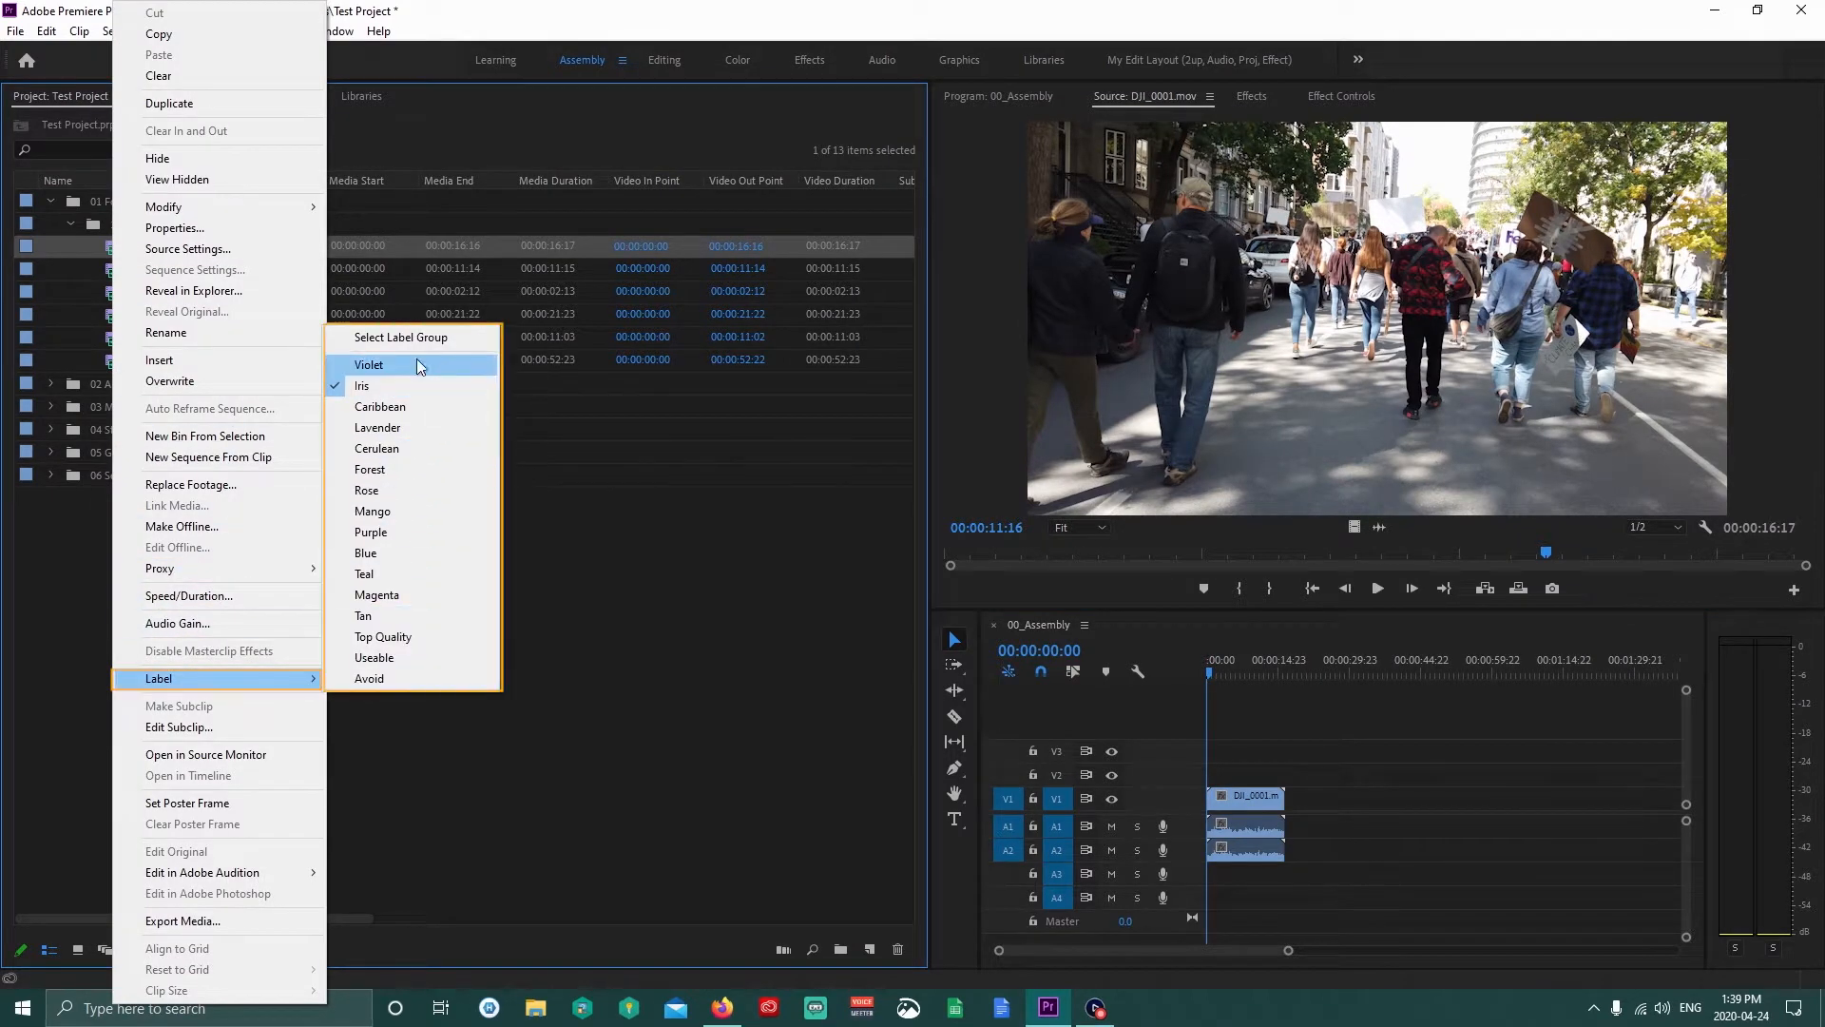
left_click(380, 636)
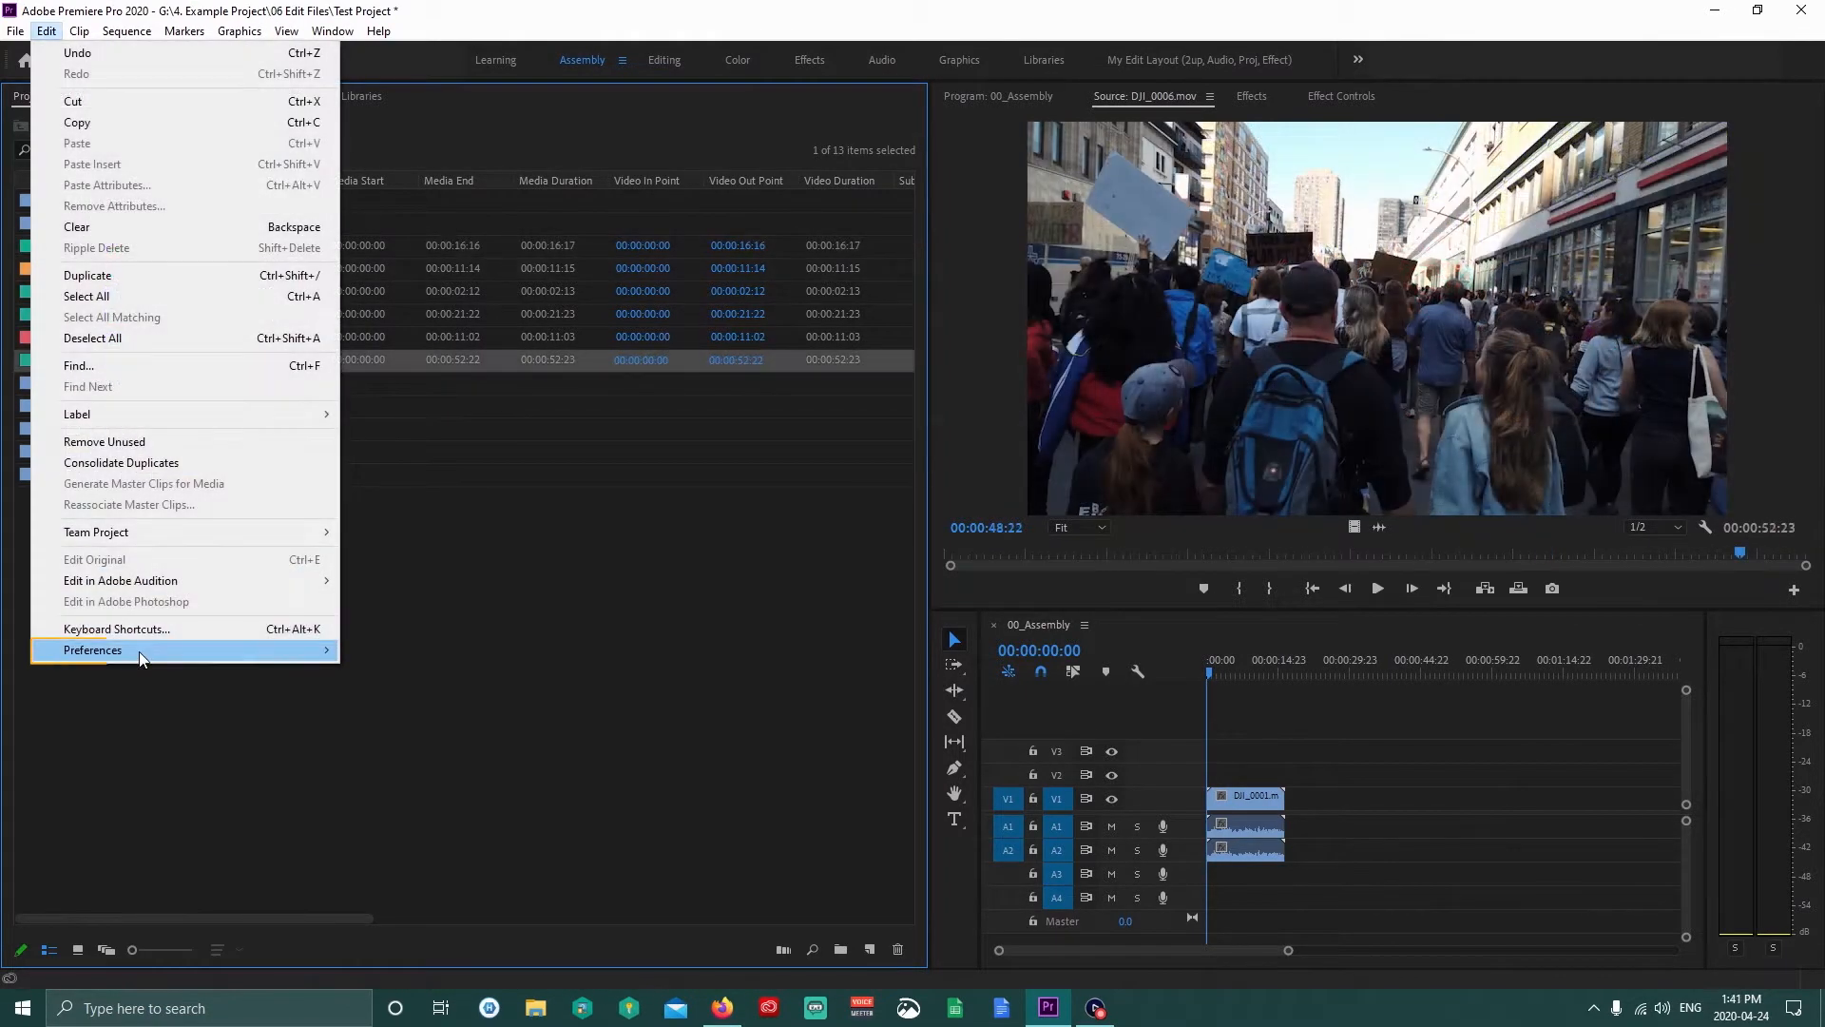
Open the Labels preferences.
mouse_move(139, 652)
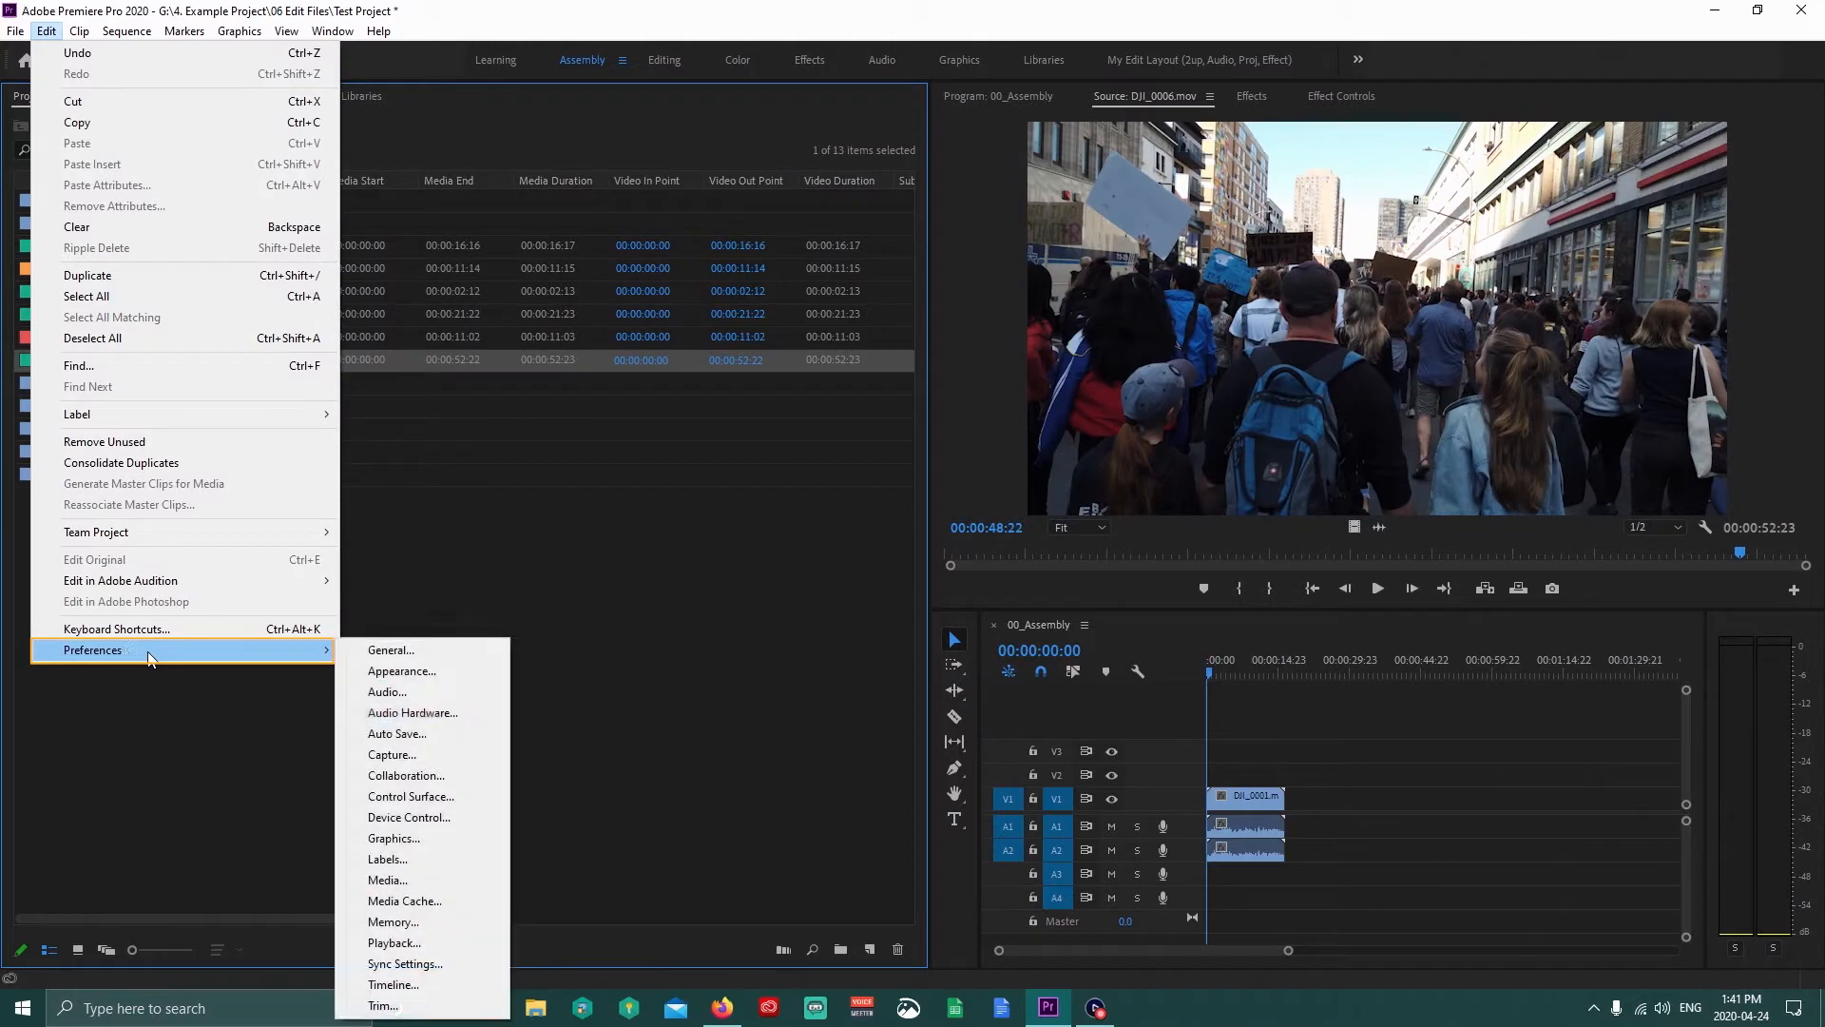
left_click(418, 859)
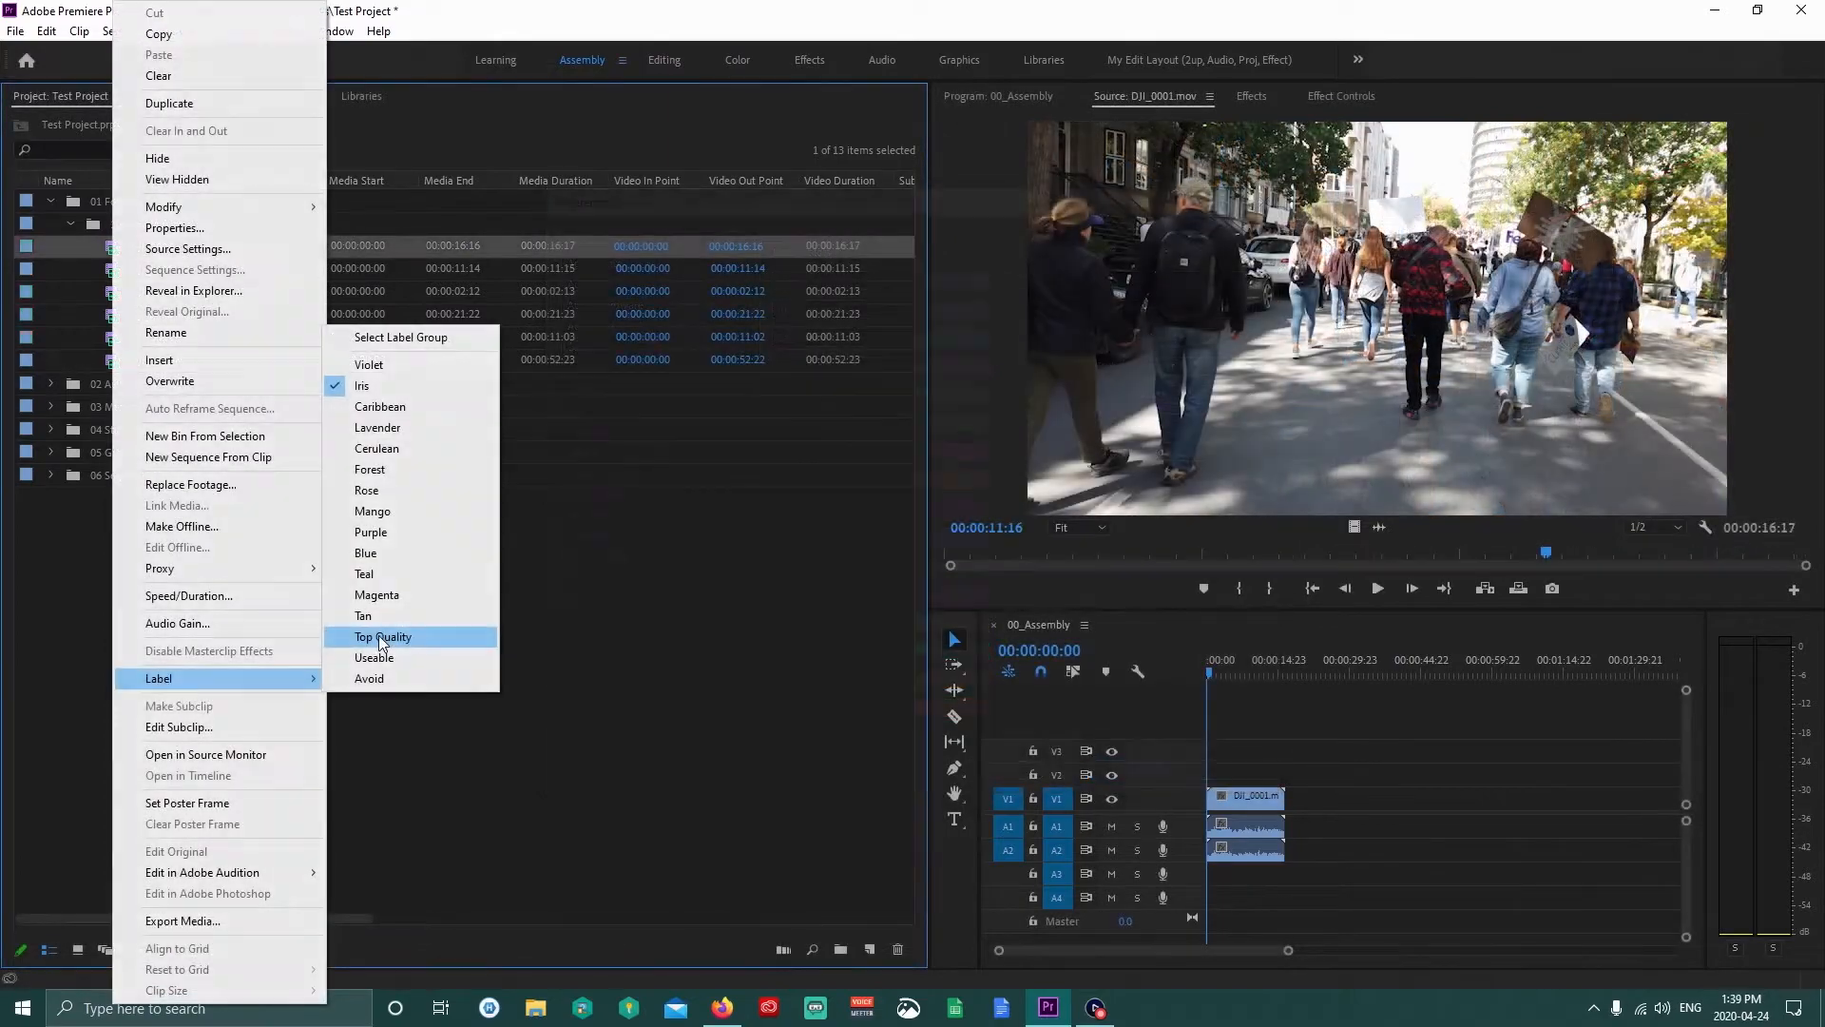
Apply the Top Quality label to DJI_0001.mov and also to DJI_0006.mov.
left_click(404, 631)
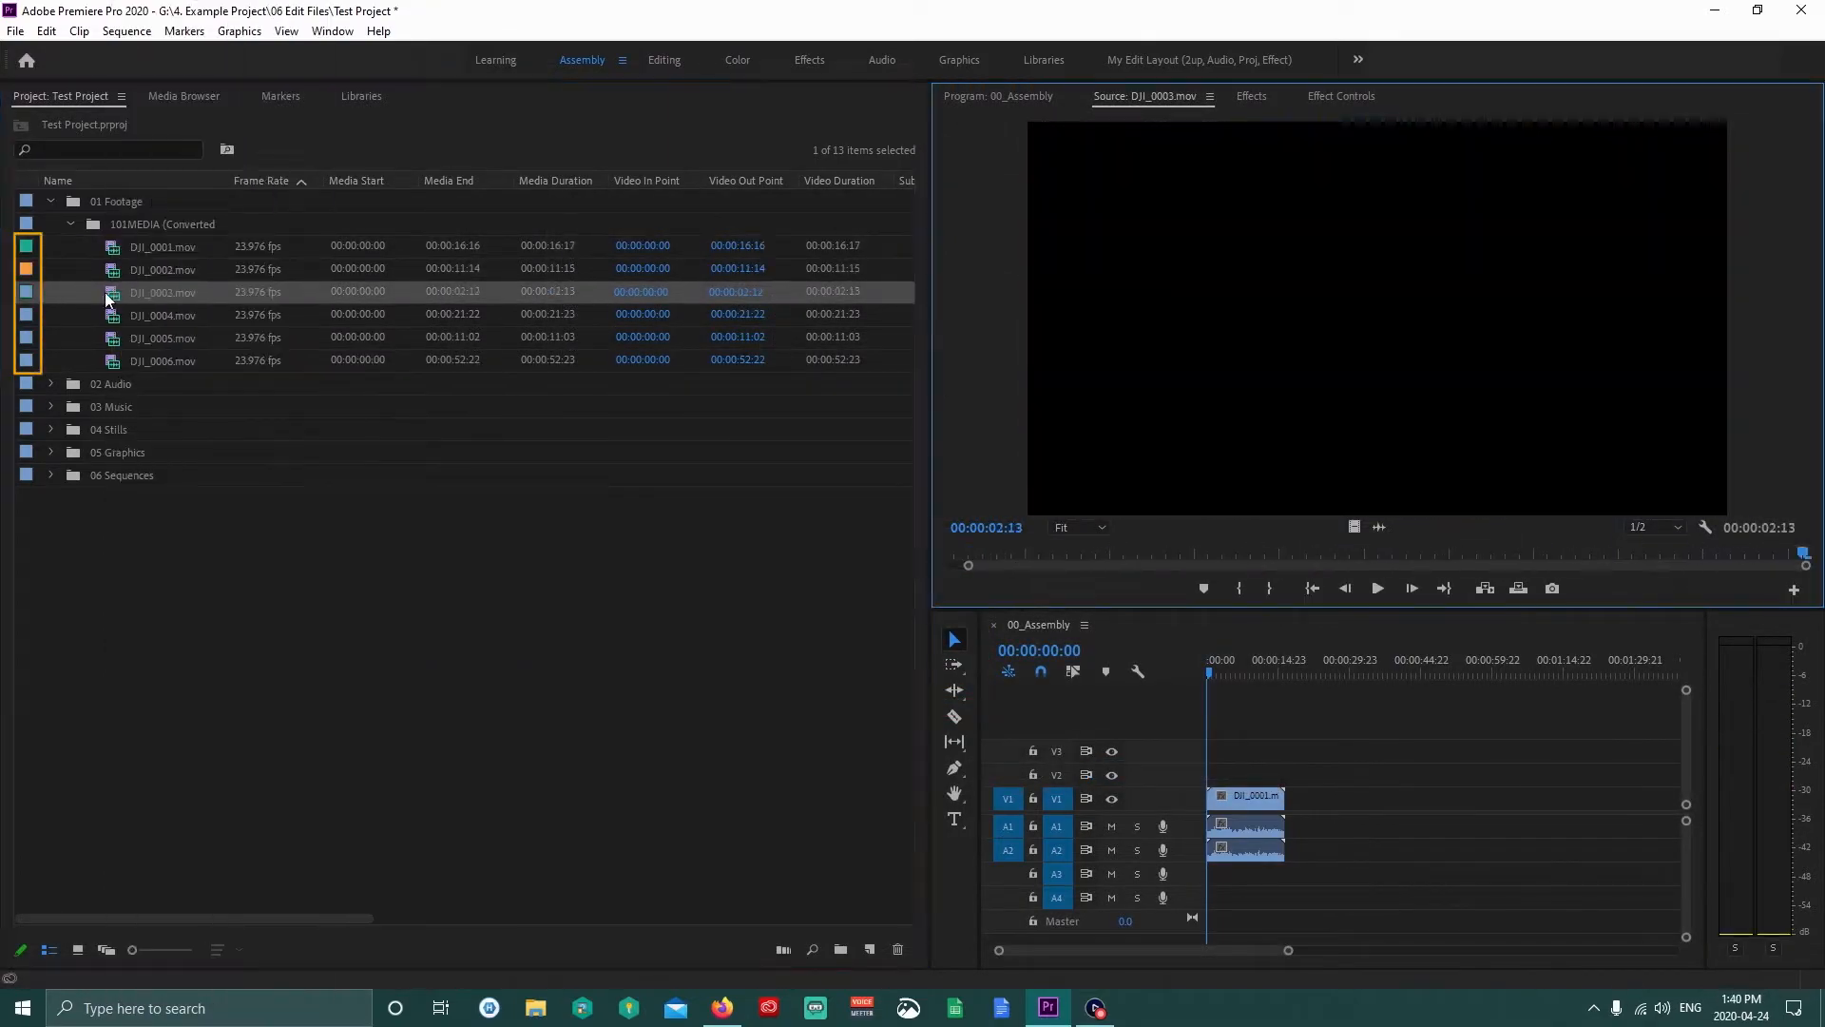
right_click(118, 359)
mouse_move(228, 678)
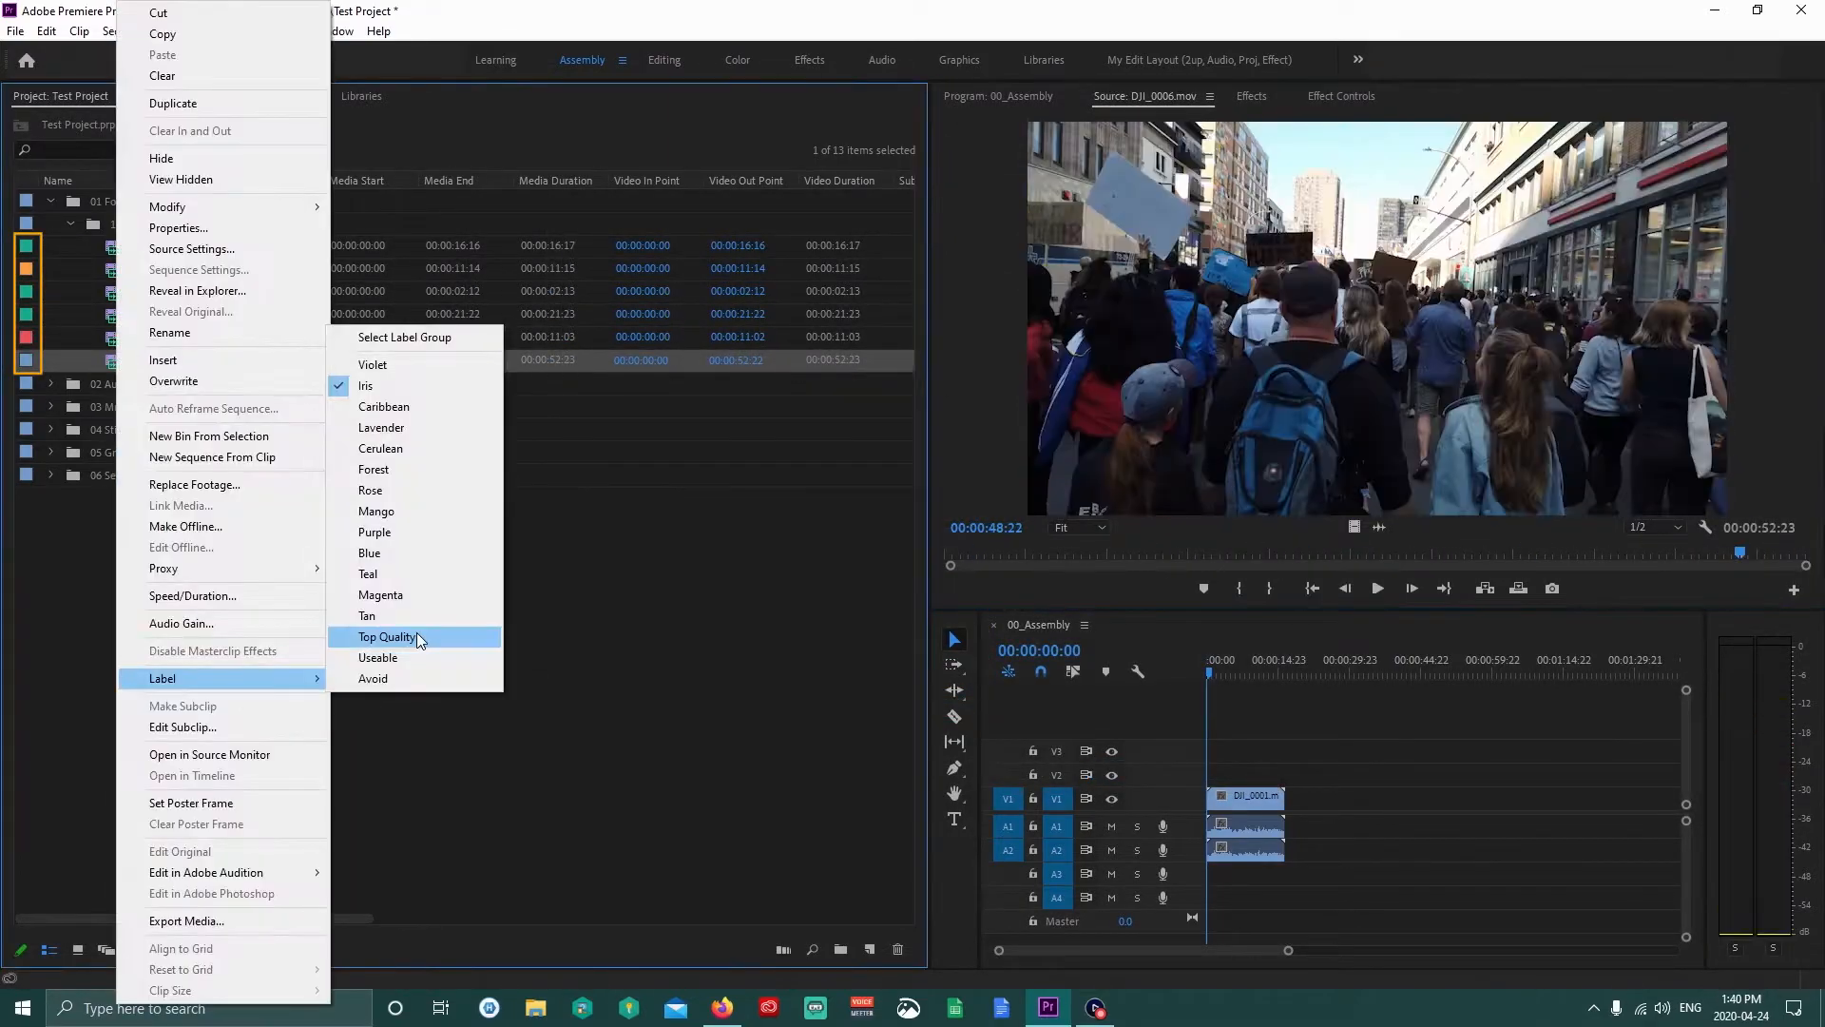
left_click(416, 638)
Widen the Name column, review DJI_0001.mov, and rename it "DJI_0001.mov - Walking Up Hill, From Behind a Crowd with Signs".
left_click(138, 247)
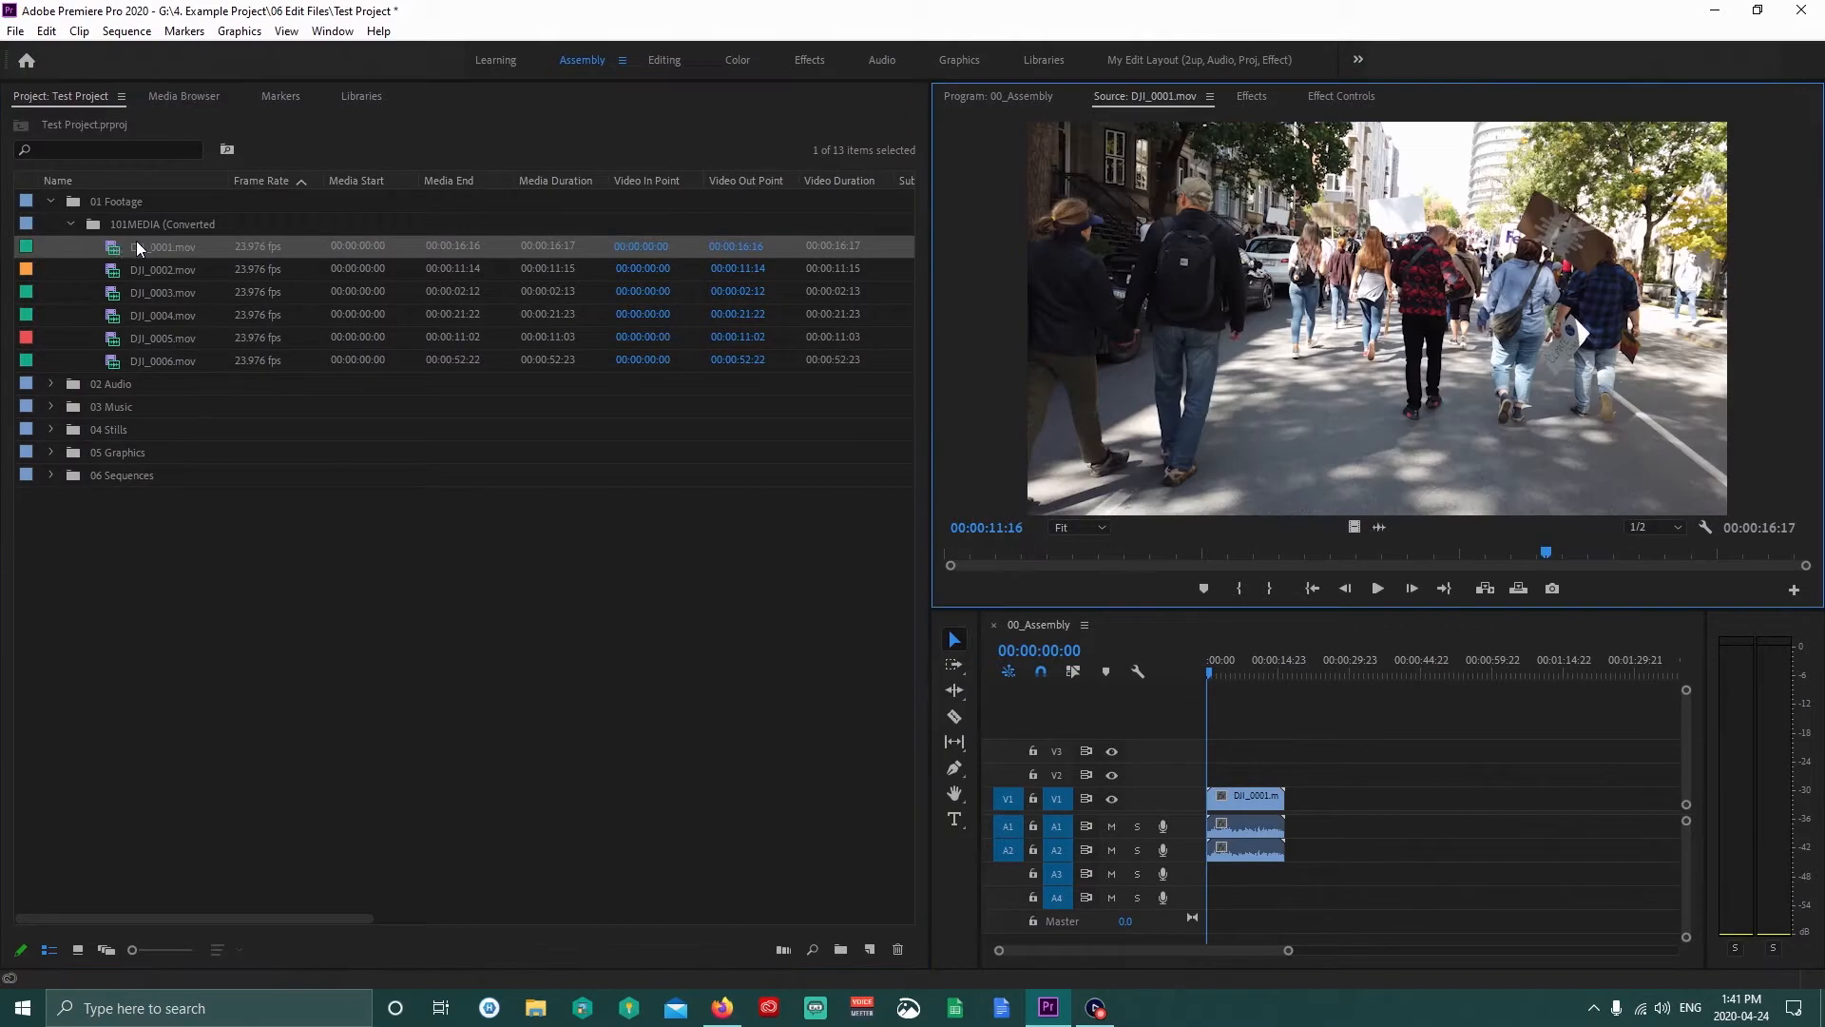
left_click_drag(234, 179, 419, 175)
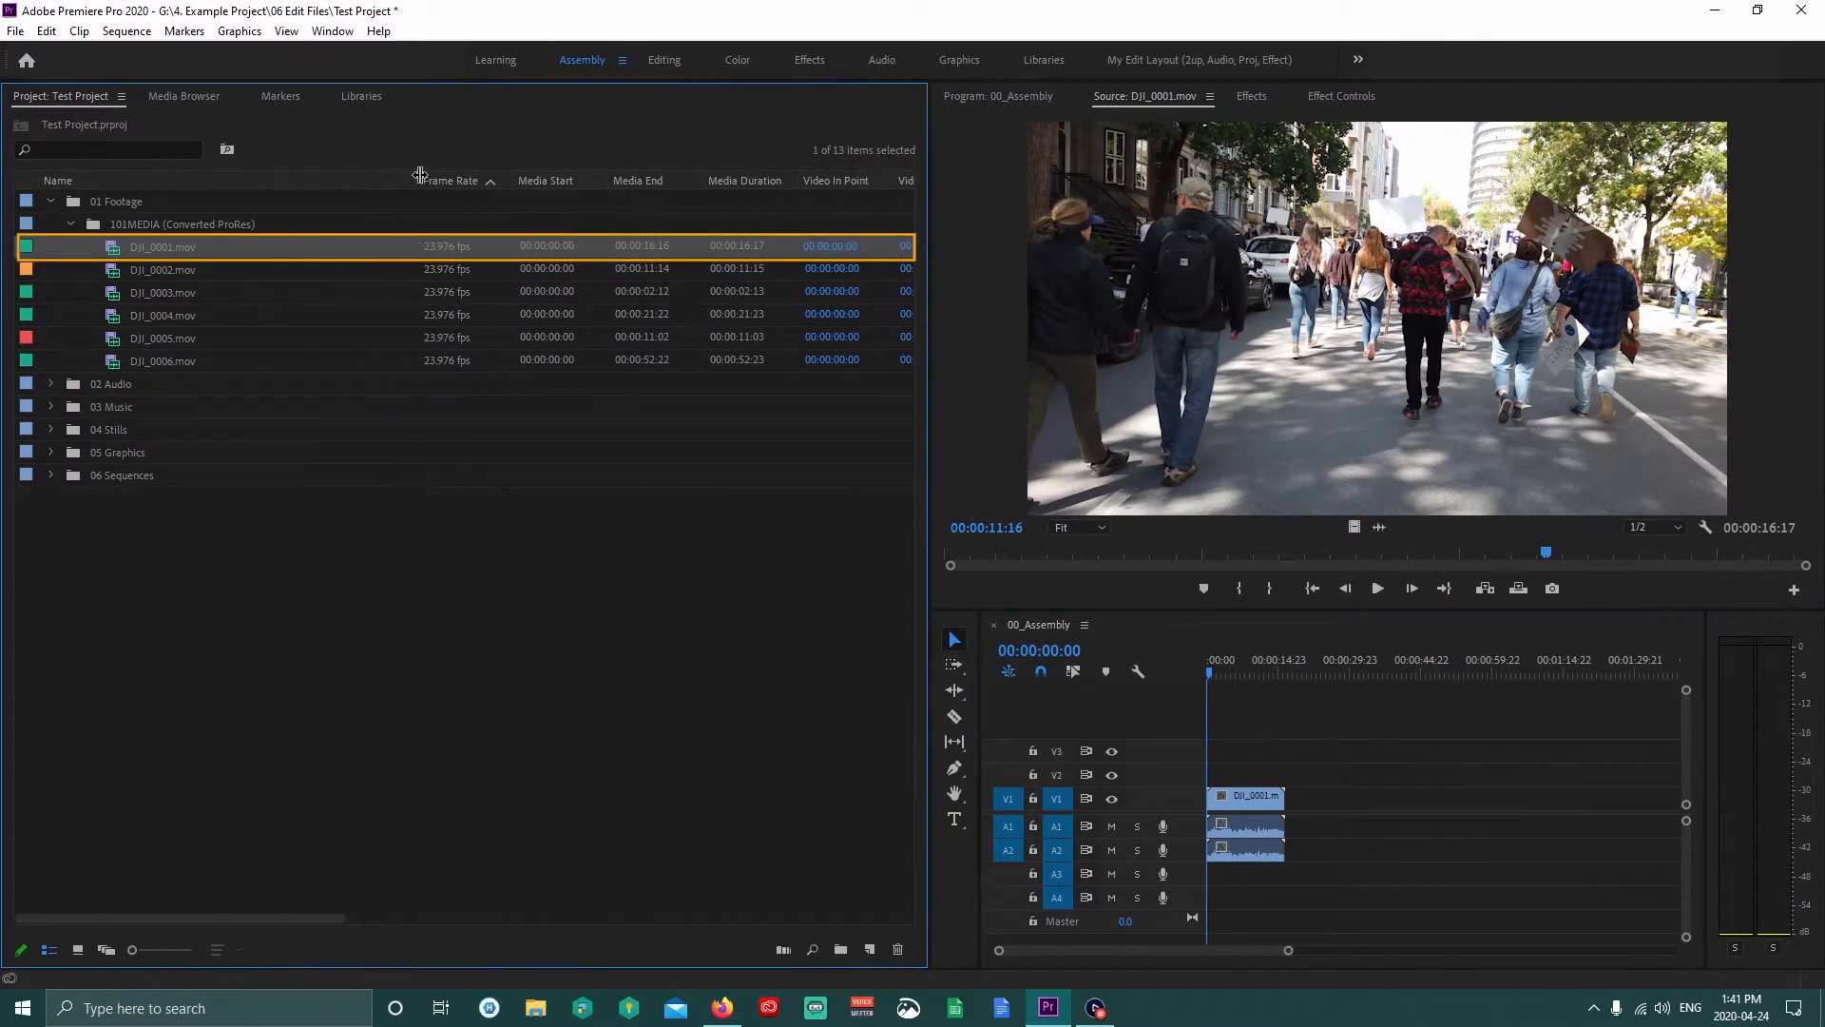
left_click_drag(985, 551, 1662, 504)
left_click(249, 247)
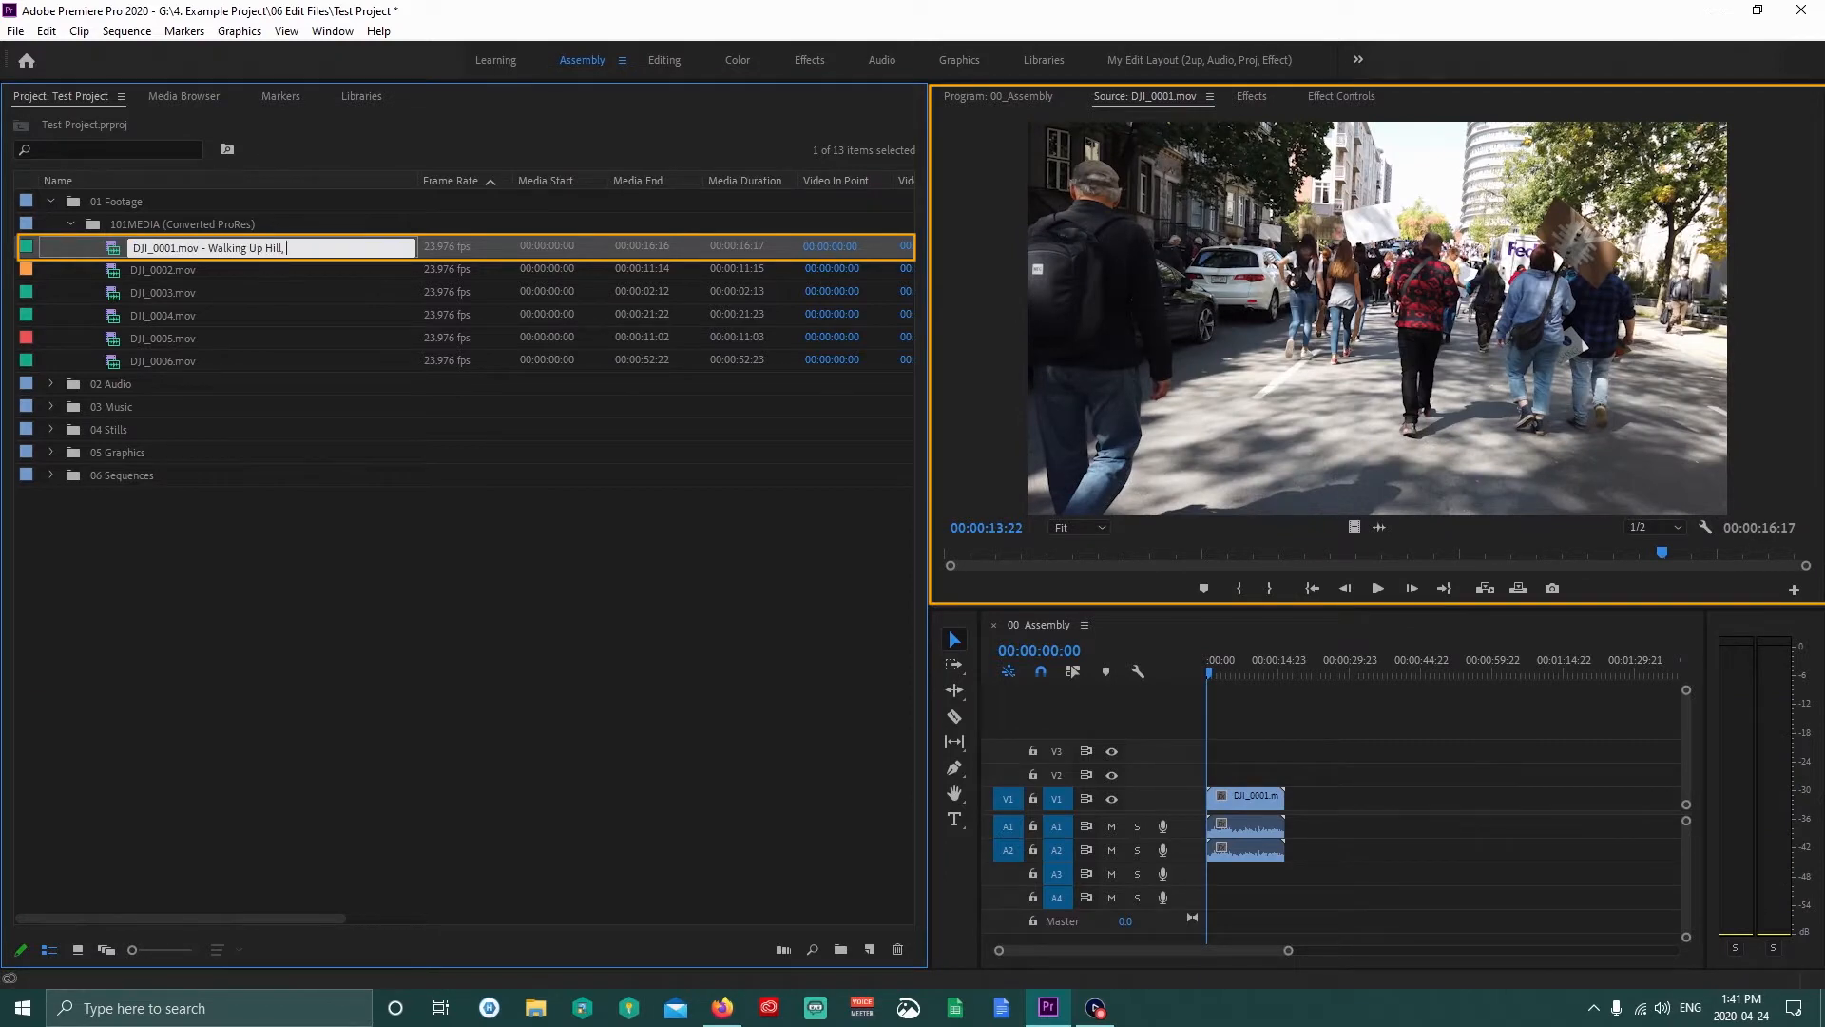
type("a Crowd with Signs")
key("Return")
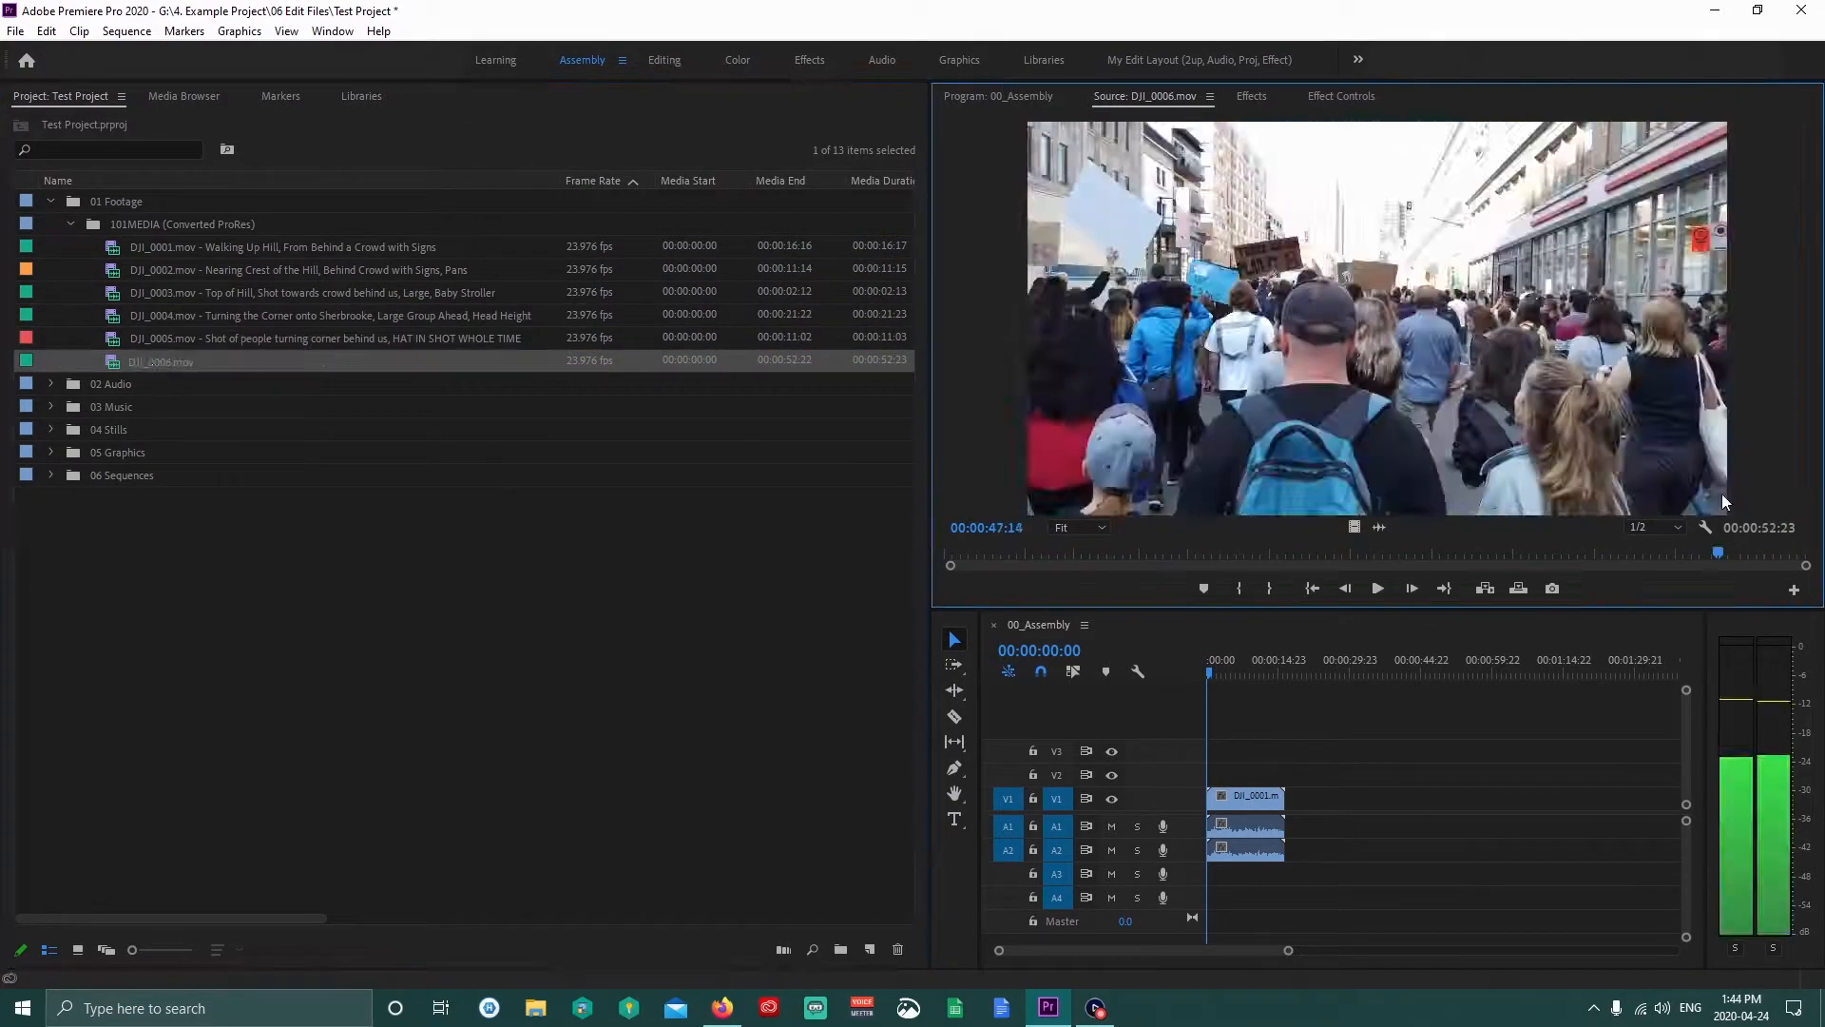
Move the Description, Scene and Shot columns ahead of Frame Rate, ordered Shot, Scene, Description after the clip names.
left_click(417, 543)
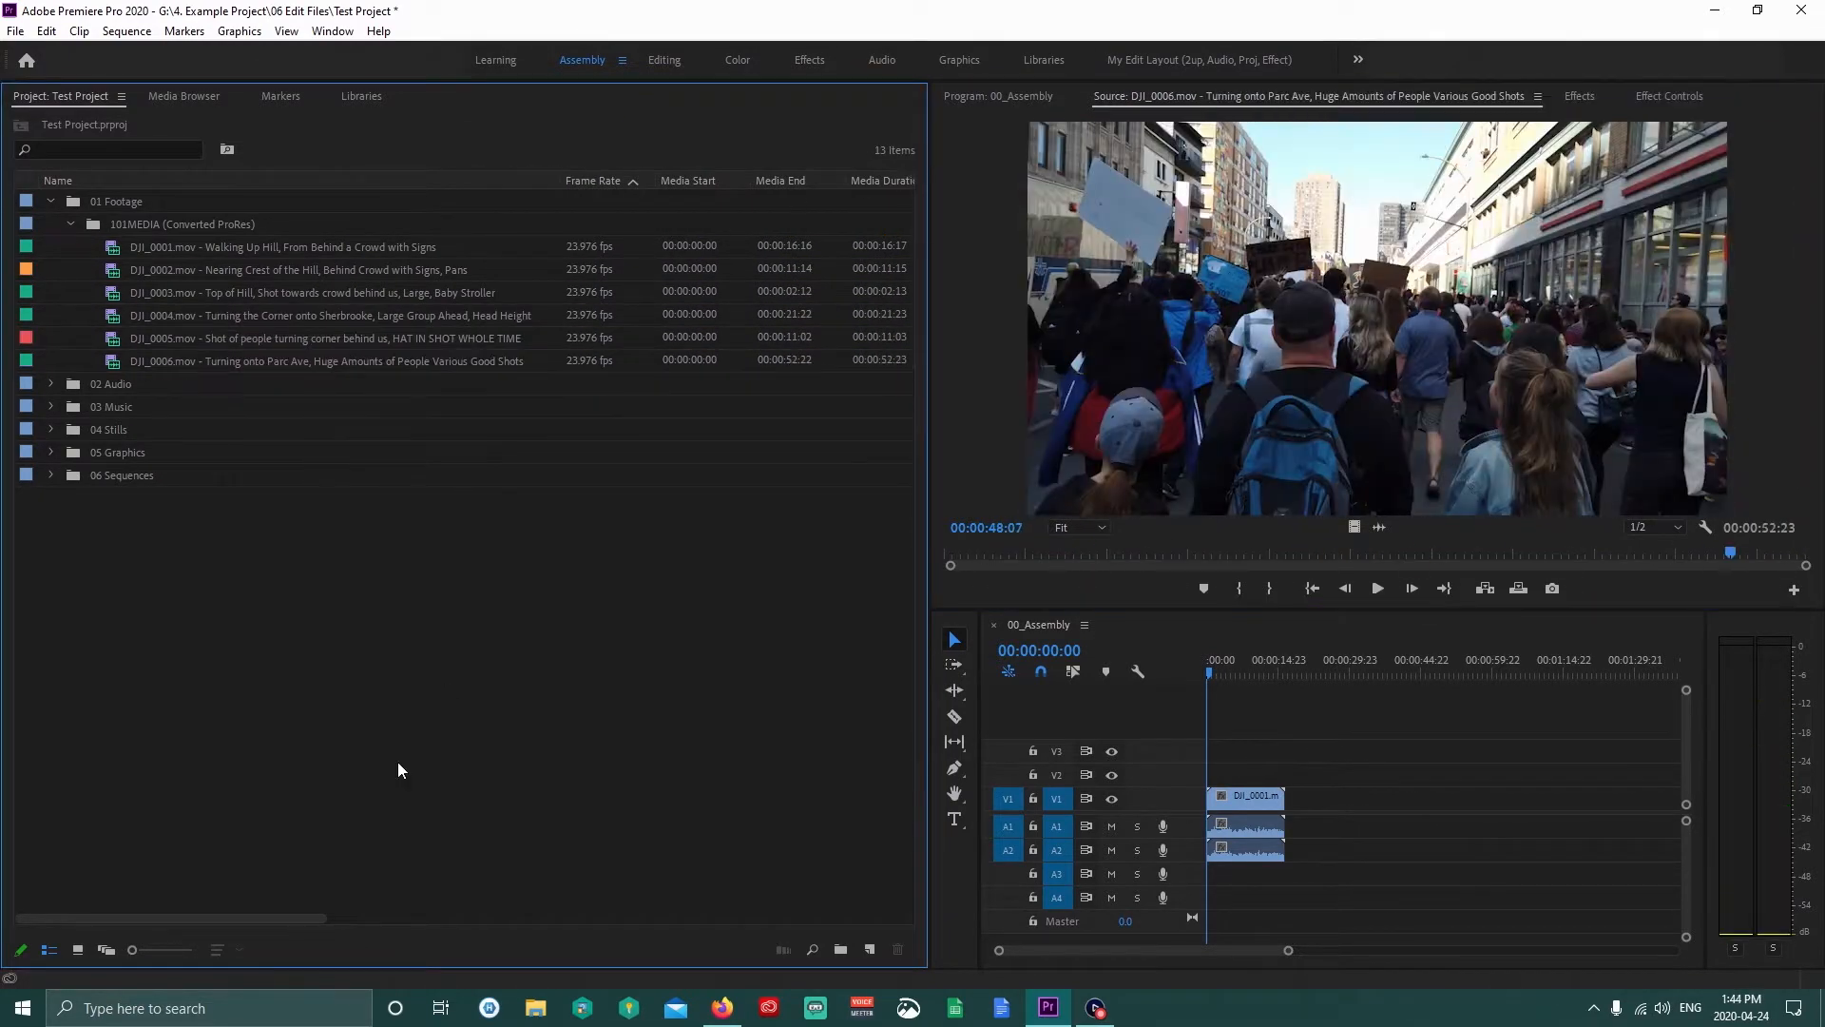
left_click_drag(238, 916, 650, 888)
left_click_drag(696, 180, 482, 177)
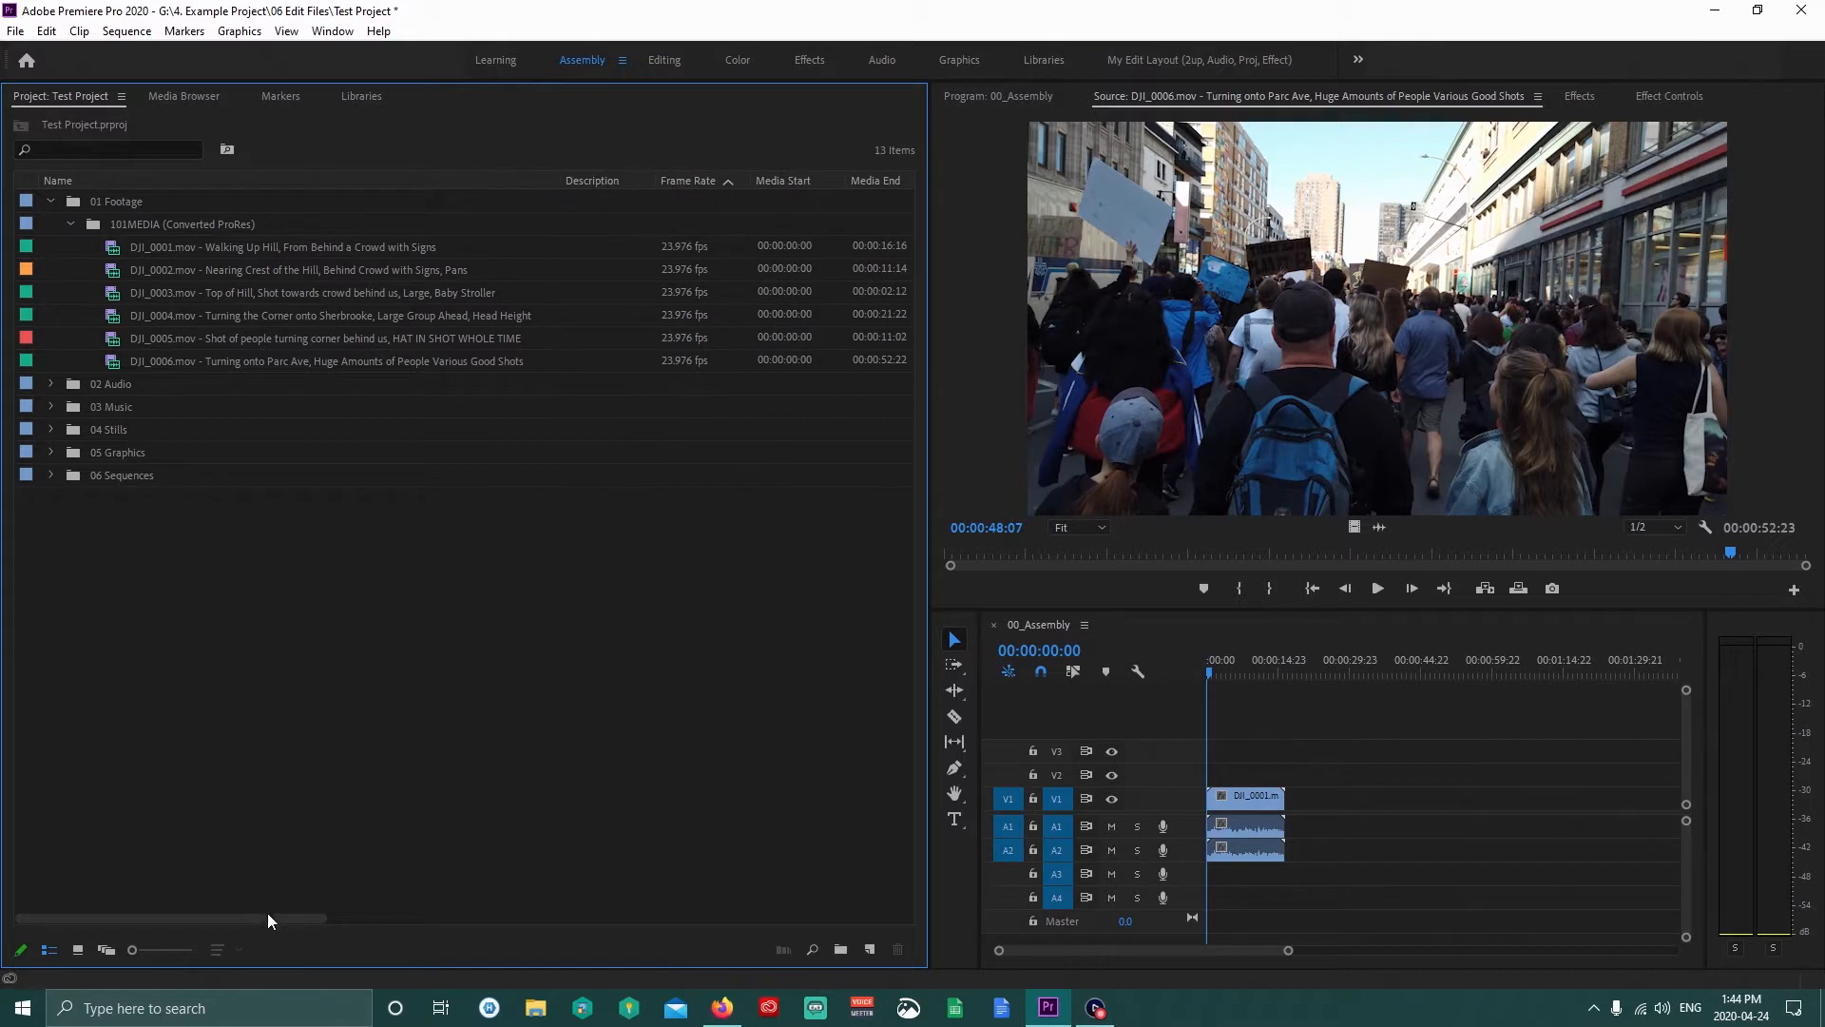
left_click_drag(267, 914, 783, 730)
left_click_drag(684, 178, 475, 177)
left_click_drag(259, 916, 840, 916)
left_click_drag(666, 180, 644, 179)
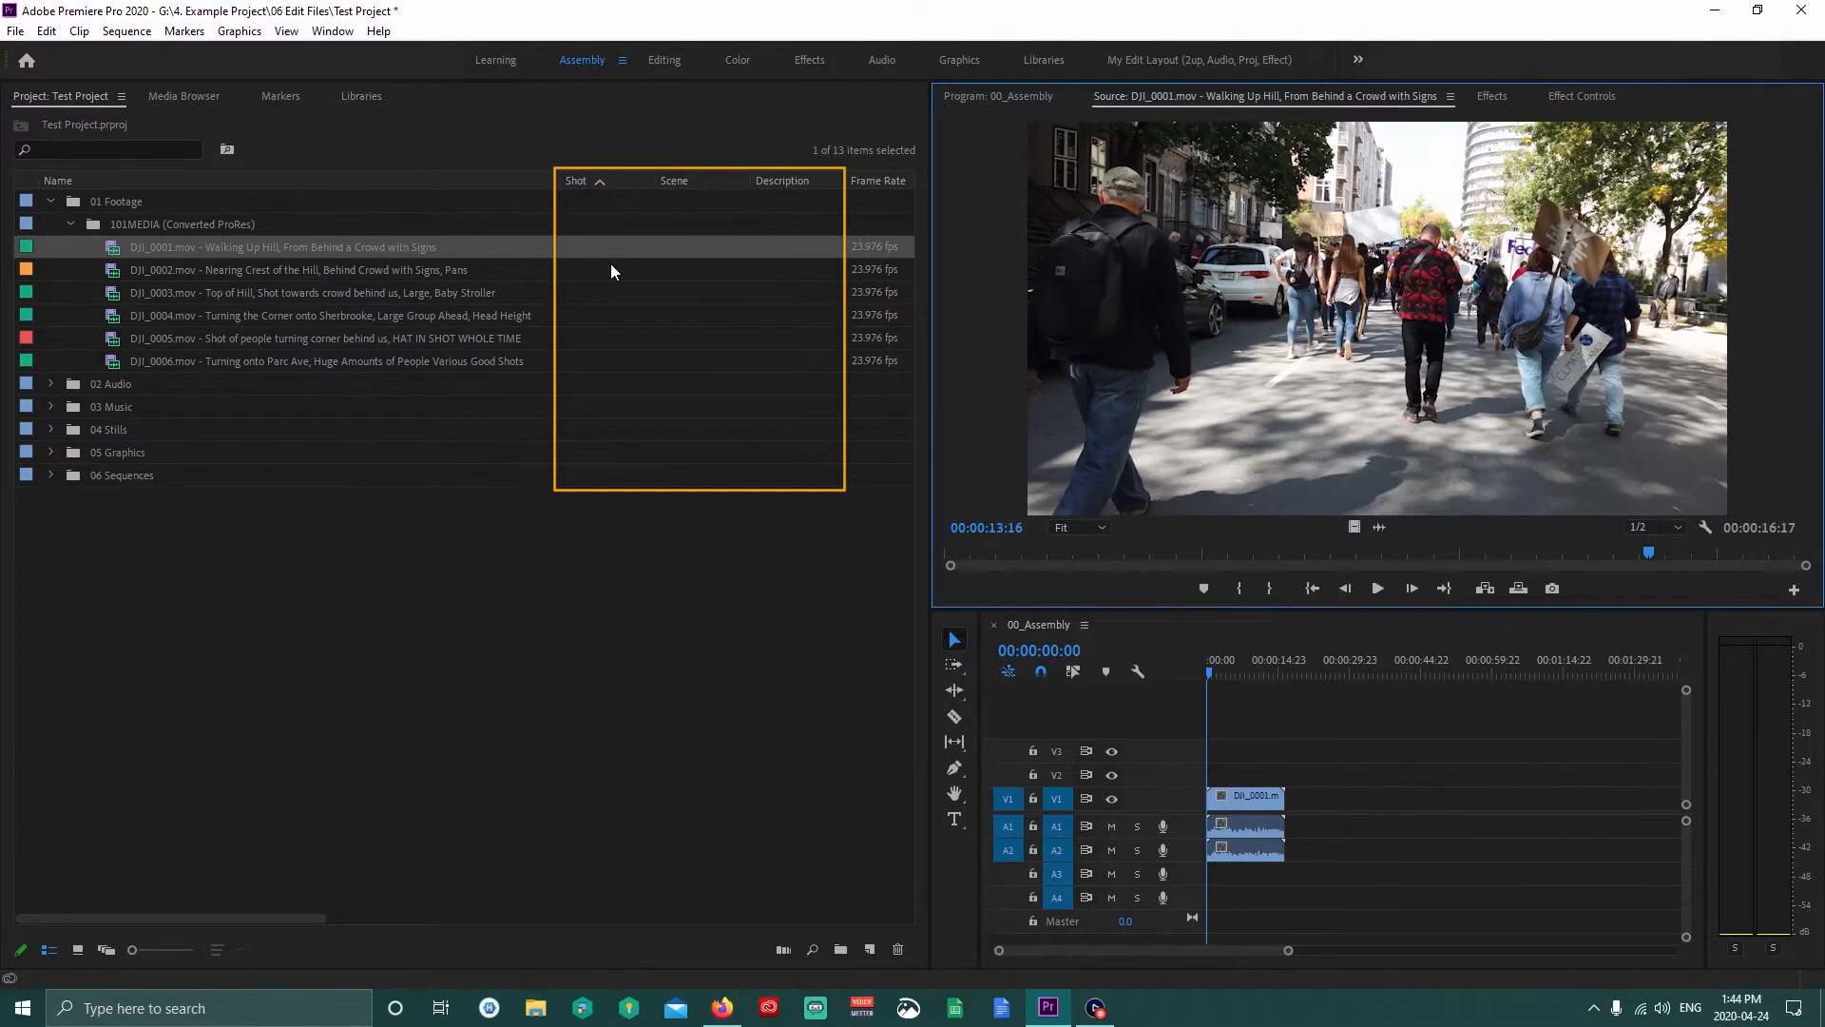
Enter Shot notes "WIDE, FRONT" for DJI_0001, "PANS, WIDE, HIGH, FRONT" for DJI_0002 and "ULT WIDE, HIGH, BACK" for DJI_0003.
type("WIDE, FRO")
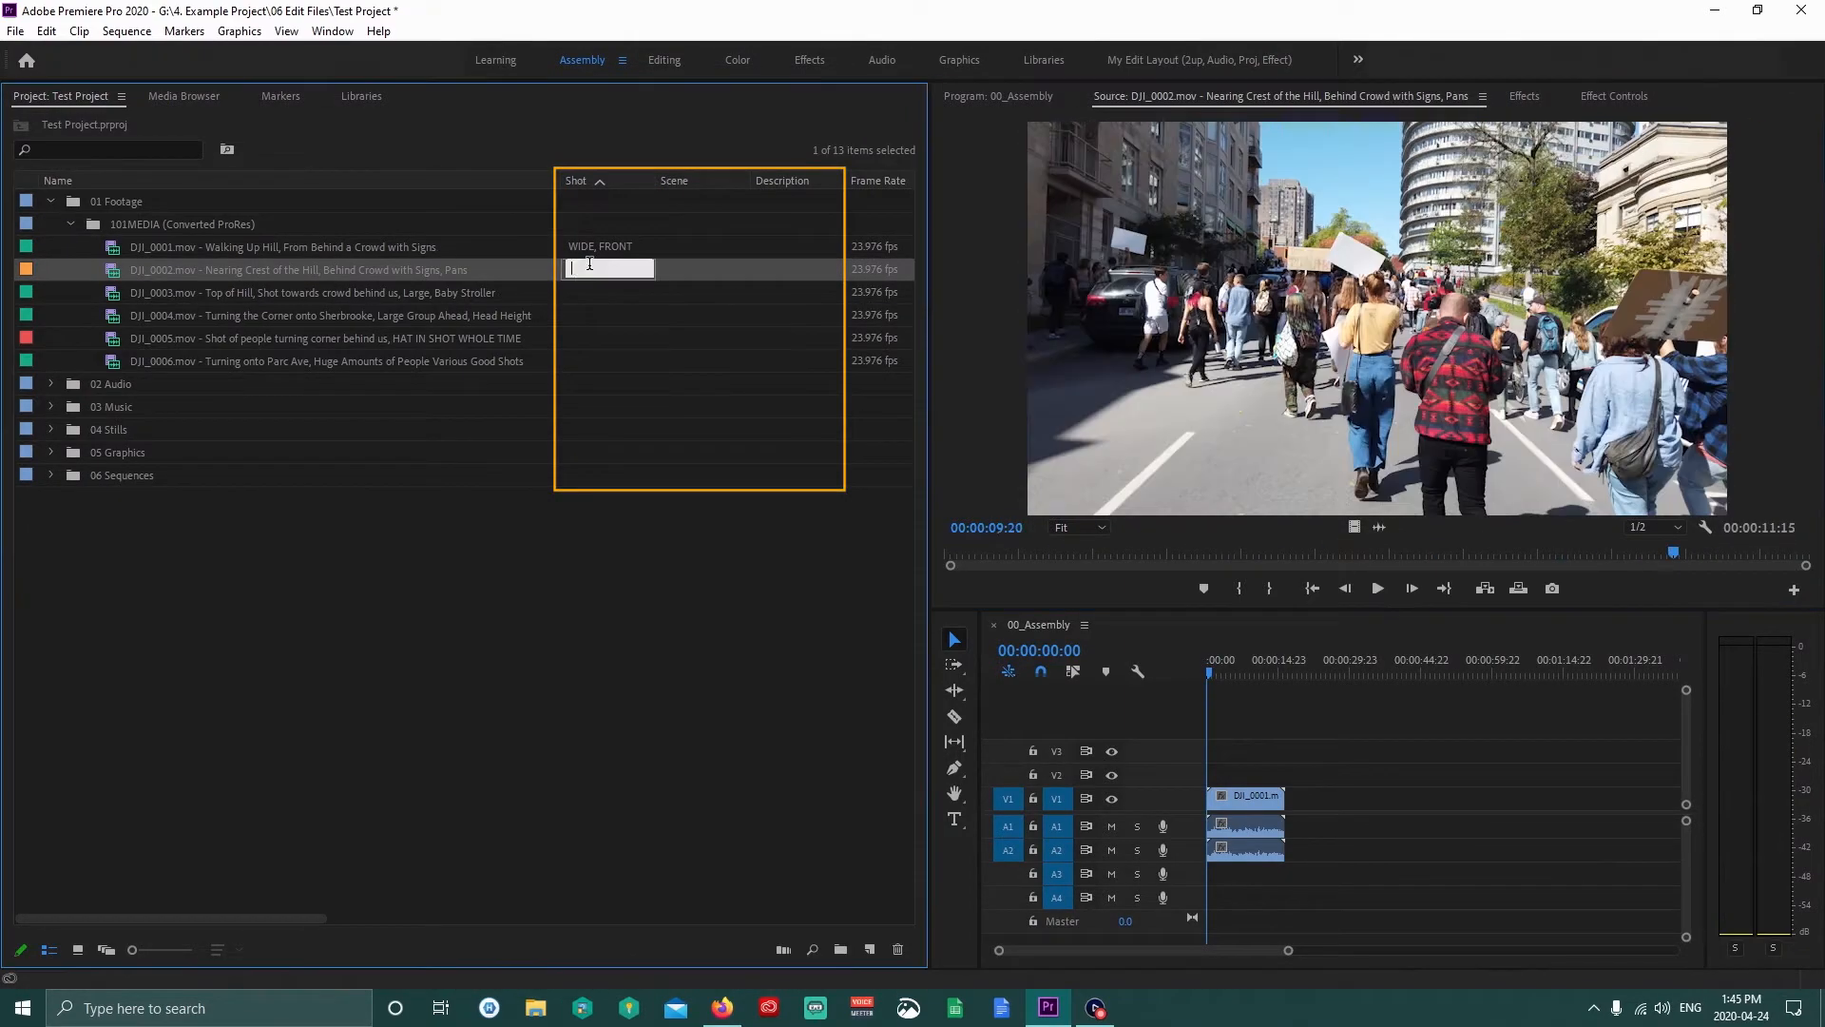
type("PANS, WIDE, HIGH, FRONT")
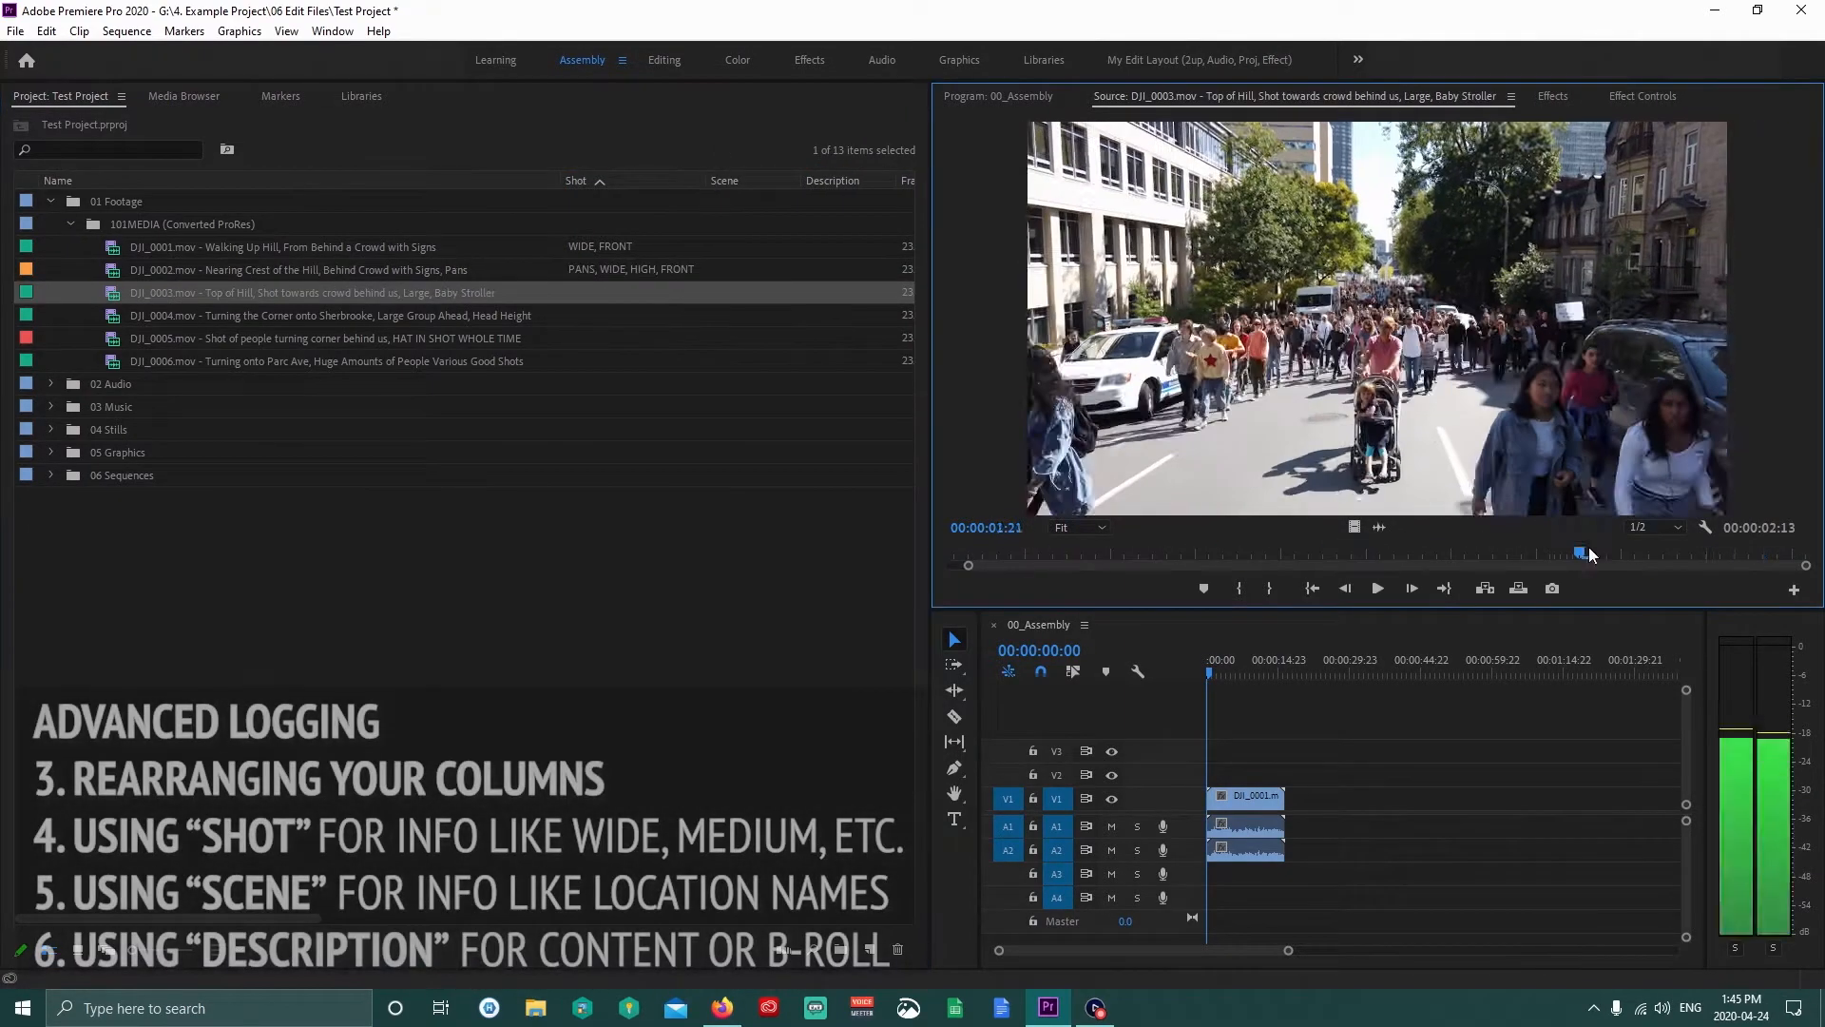
left_click_drag(1580, 553, 1754, 553)
left_click(594, 293)
Review DJI_0004 and DJI_0005 and enter the Shot notes "MED, PAN WITH ACTION" and "WIDE, BACK" respectively.
double_click(594, 315)
left_click(1654, 553)
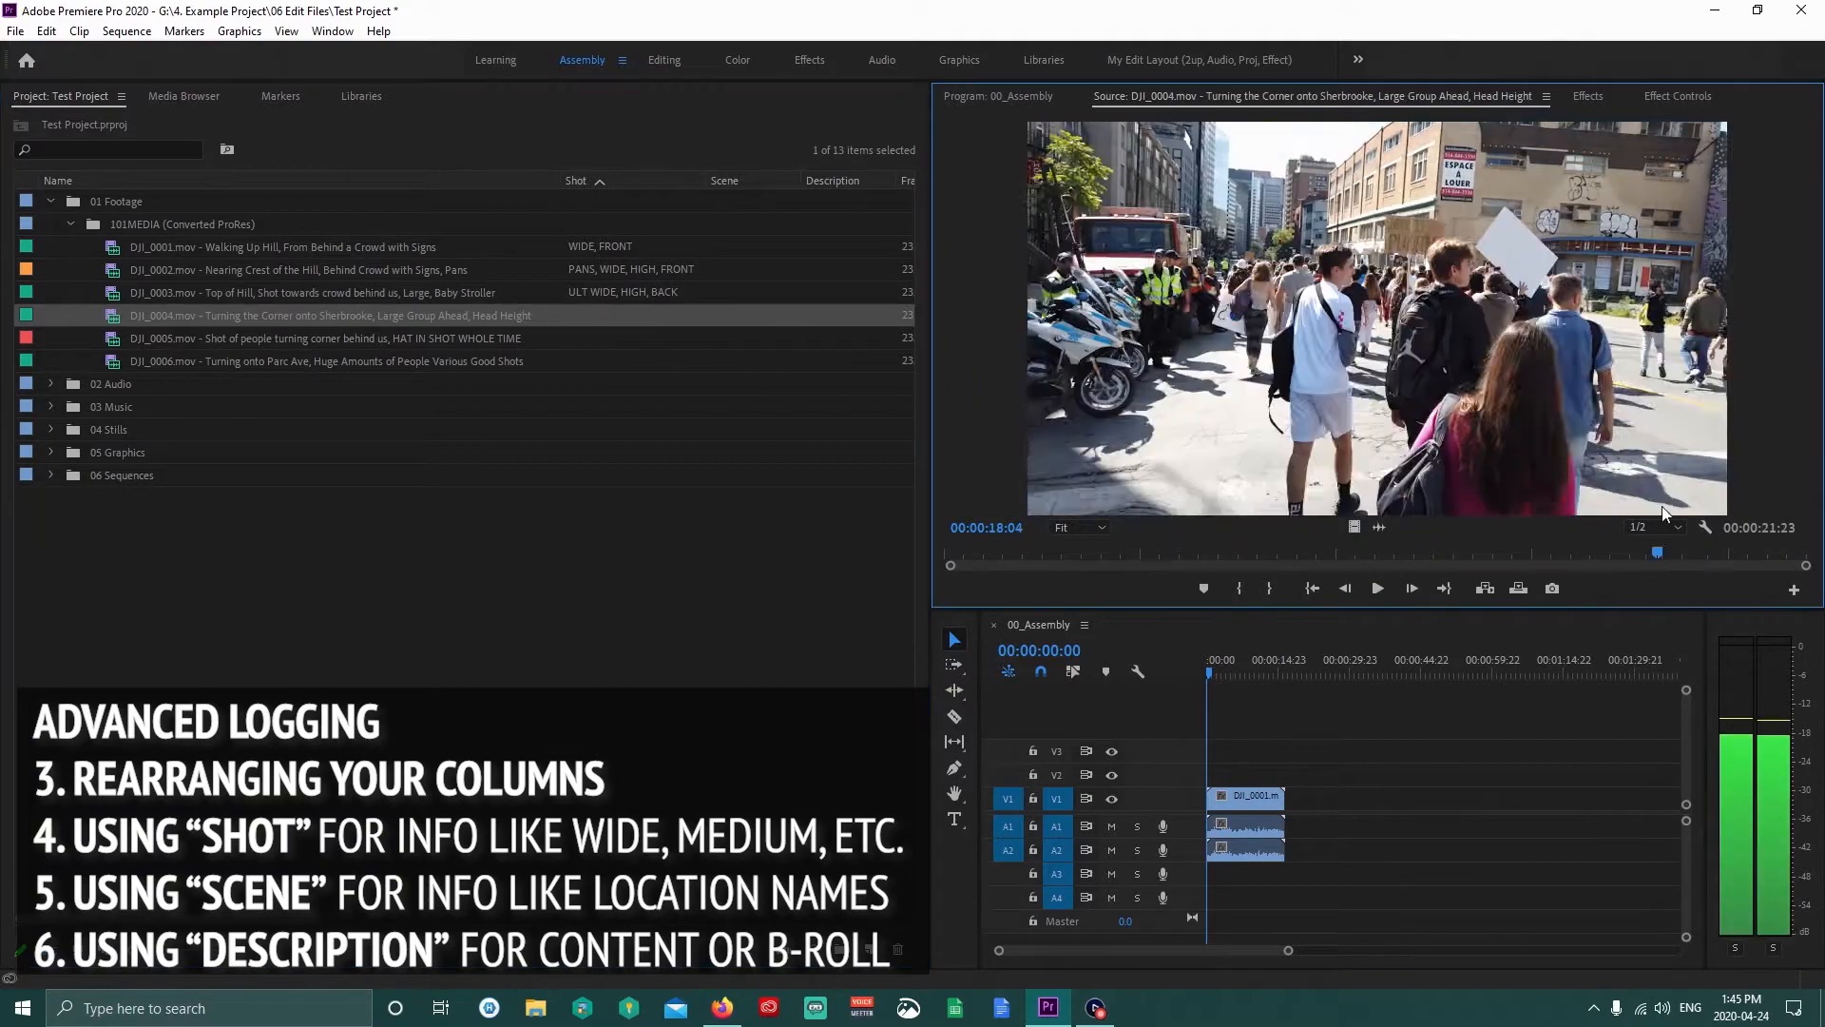
left_click(609, 314)
type("MED, PAN WITH ACTION")
double_click(608, 337)
left_click(611, 333)
type("WIDE, BACK")
Scrub through DJI_0006 and reorder the Shot note of DJI_0002 to "WIDE, PANS, HIGH, FRONT".
double_click(614, 359)
left_click_drag(1132, 553, 1185, 554)
left_click(609, 269)
type("WIDE,")
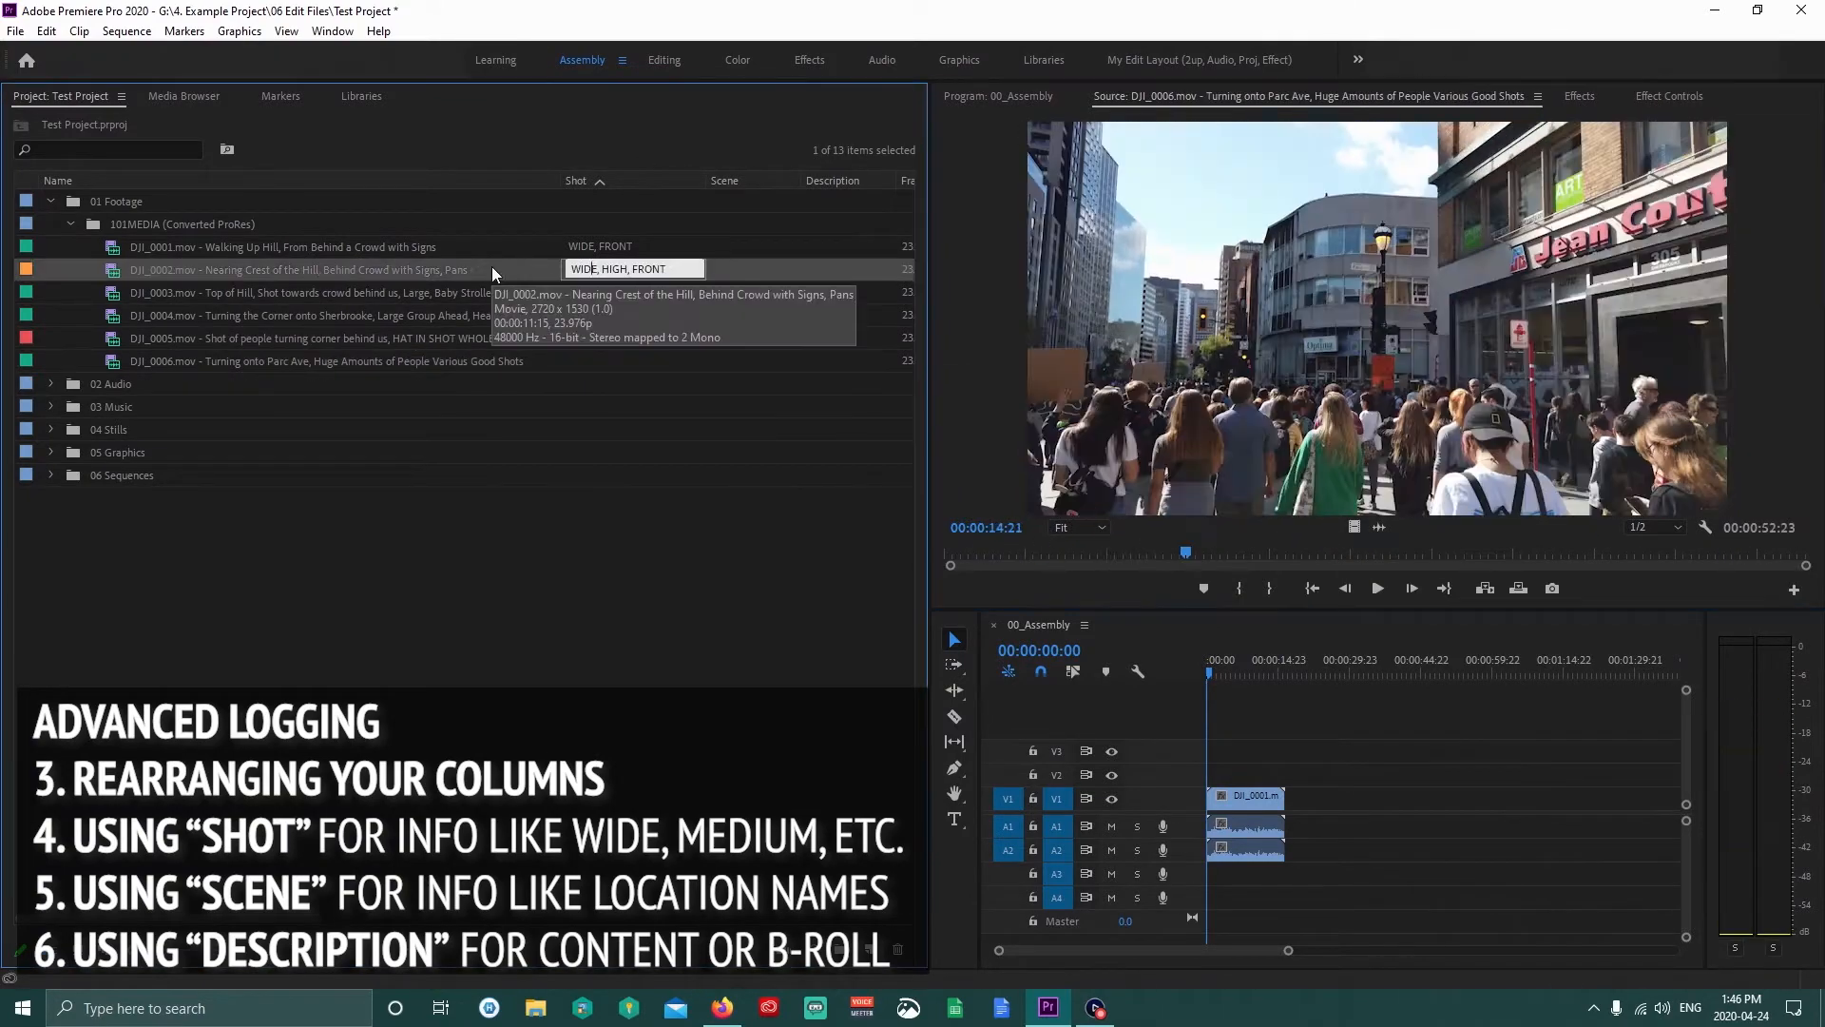
Reopen DJI_0006 and enter "WIDE, HIGH, TILTS" as its Shot note.
double_click(494, 338)
double_click(495, 361)
left_click(599, 362)
type("WIDE, HIGH, TILTS")
key("Return")
Fill in the Scene field of all six footage clips with "Early Marching".
left_click(746, 247)
type("Early Marching")
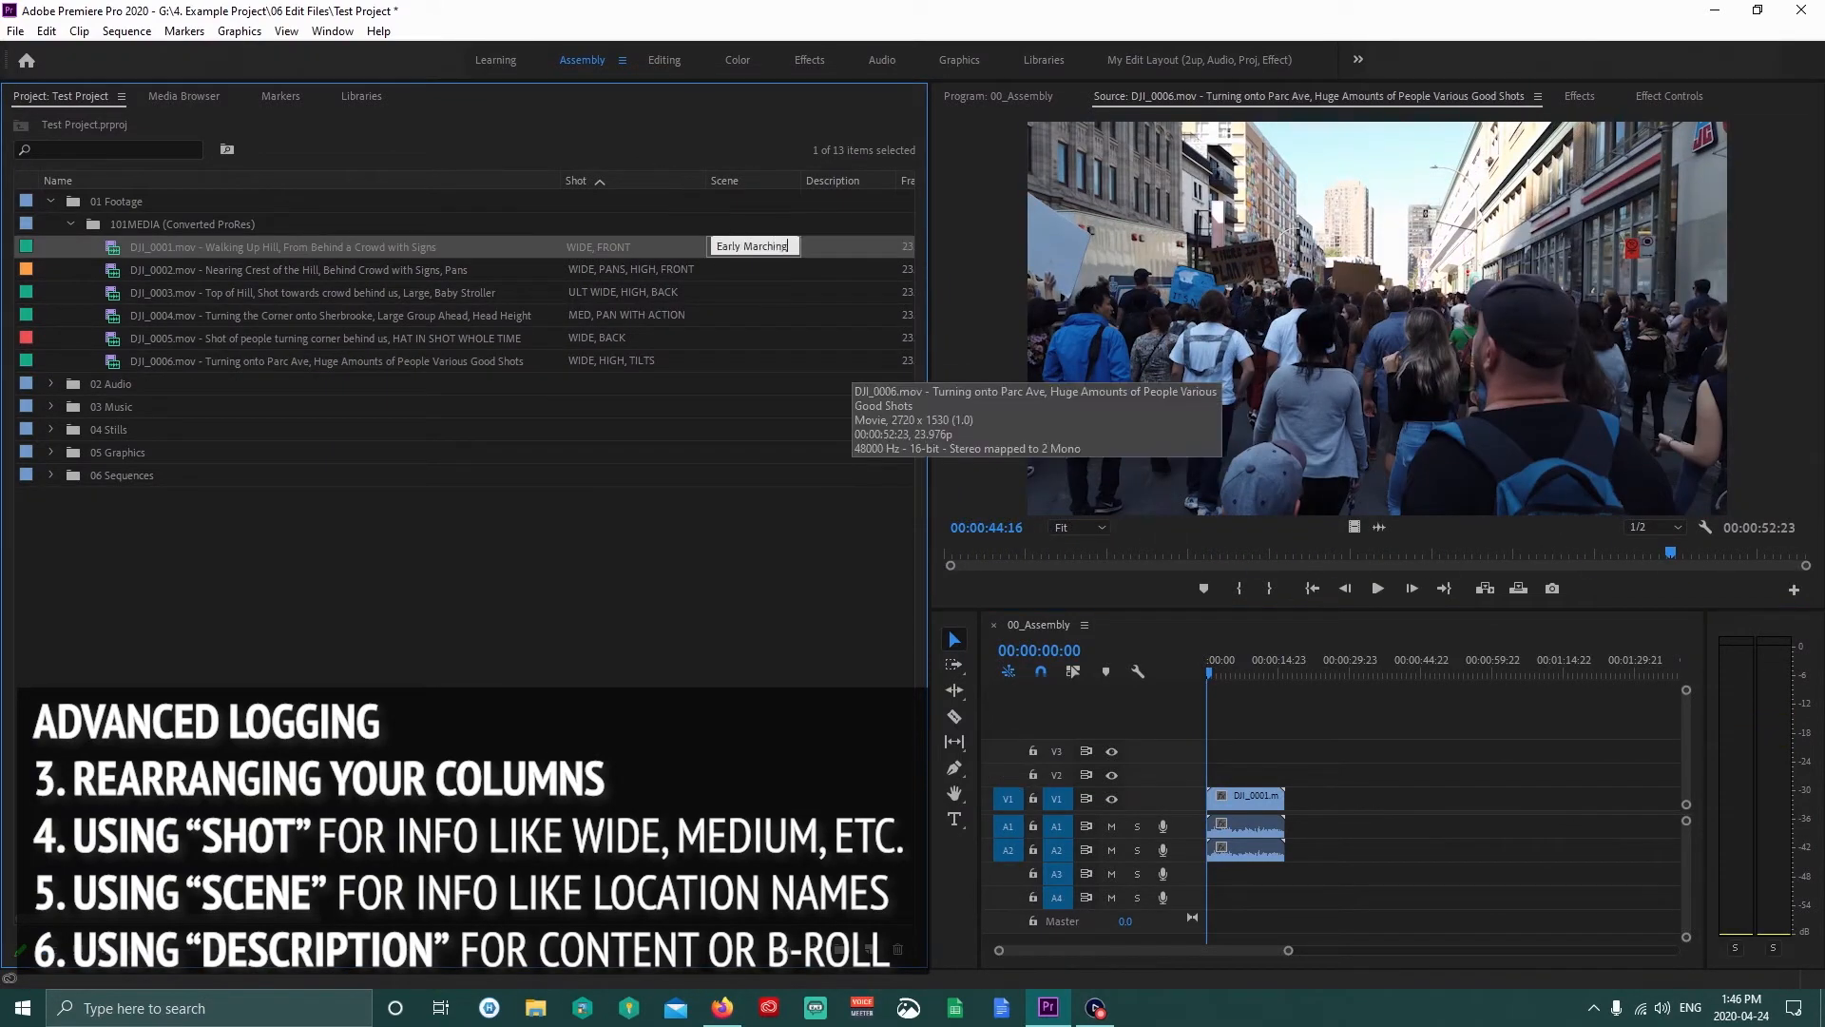
key("ctrl+a")
left_click(740, 337)
type("Early Marching")
Fill in the Description field of all six footage clips with "B-Roll".
left_click(827, 246)
type("B-Roll")
left_click(721, 567)
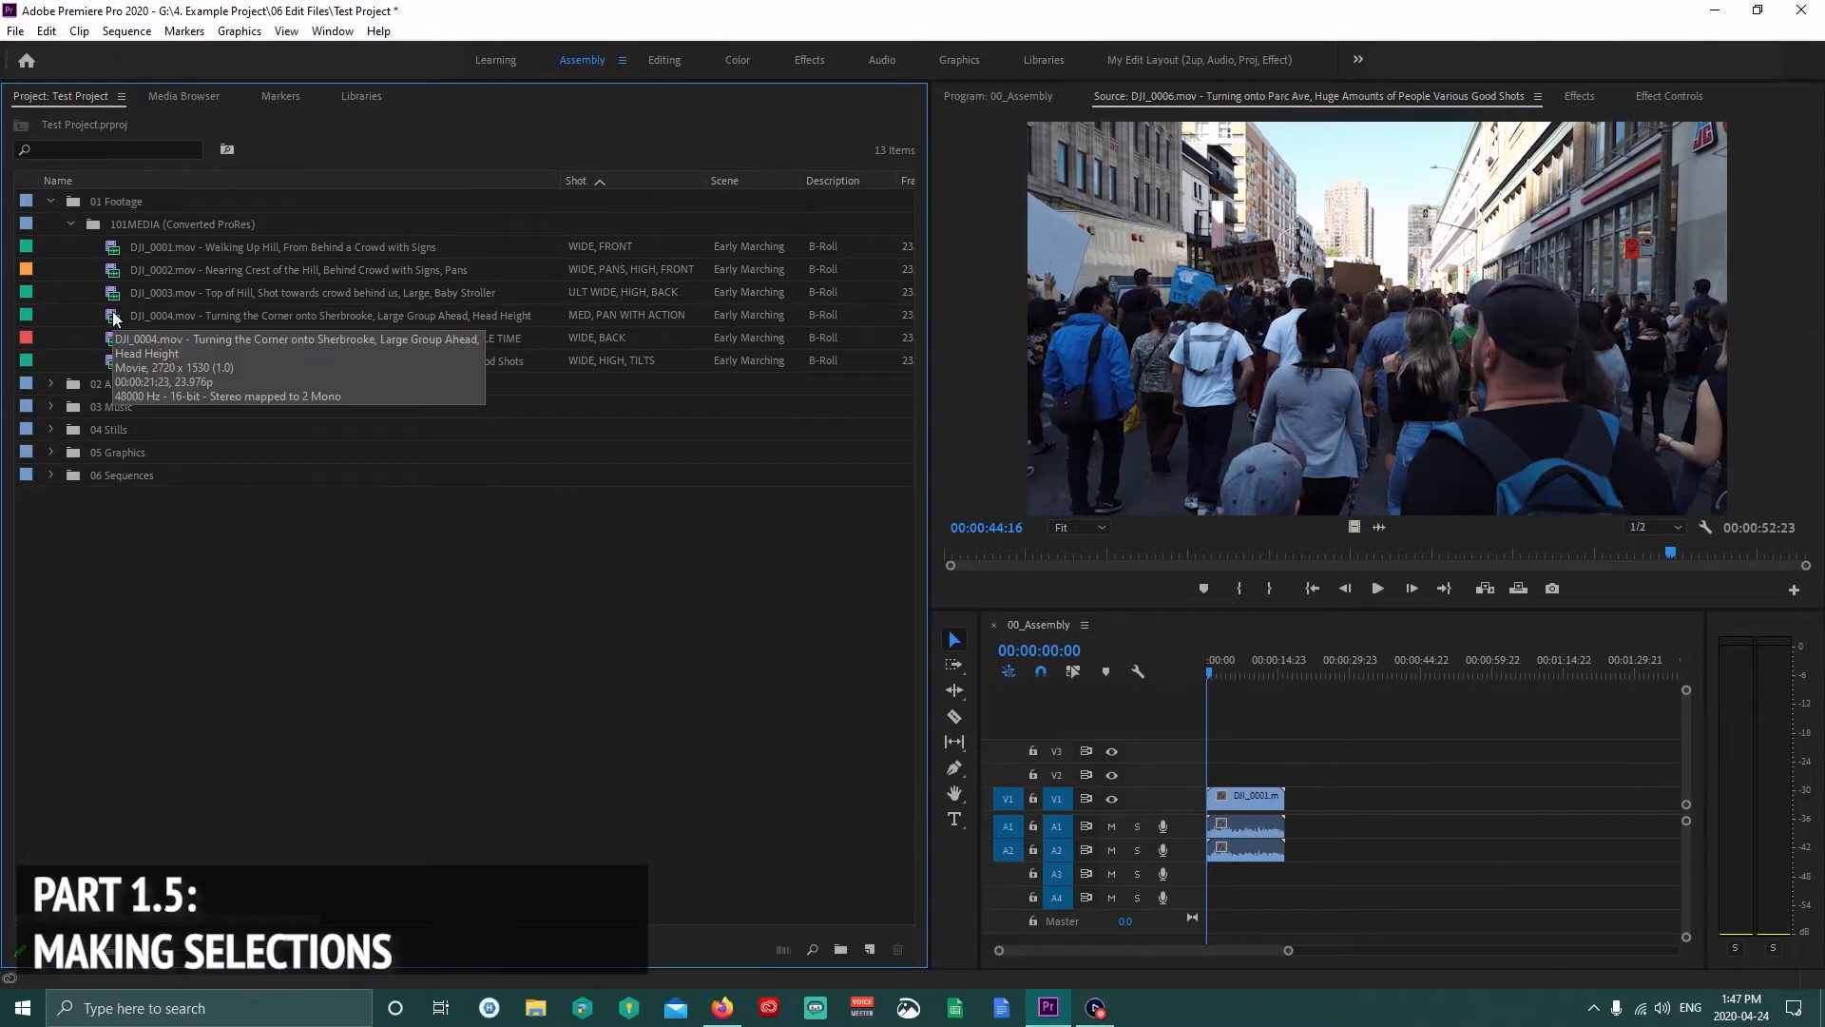
Open DJI_0002 as the source and mark its In point at 00:00:05:05 and Out point at 00:00:07:13.
double_click(110, 271)
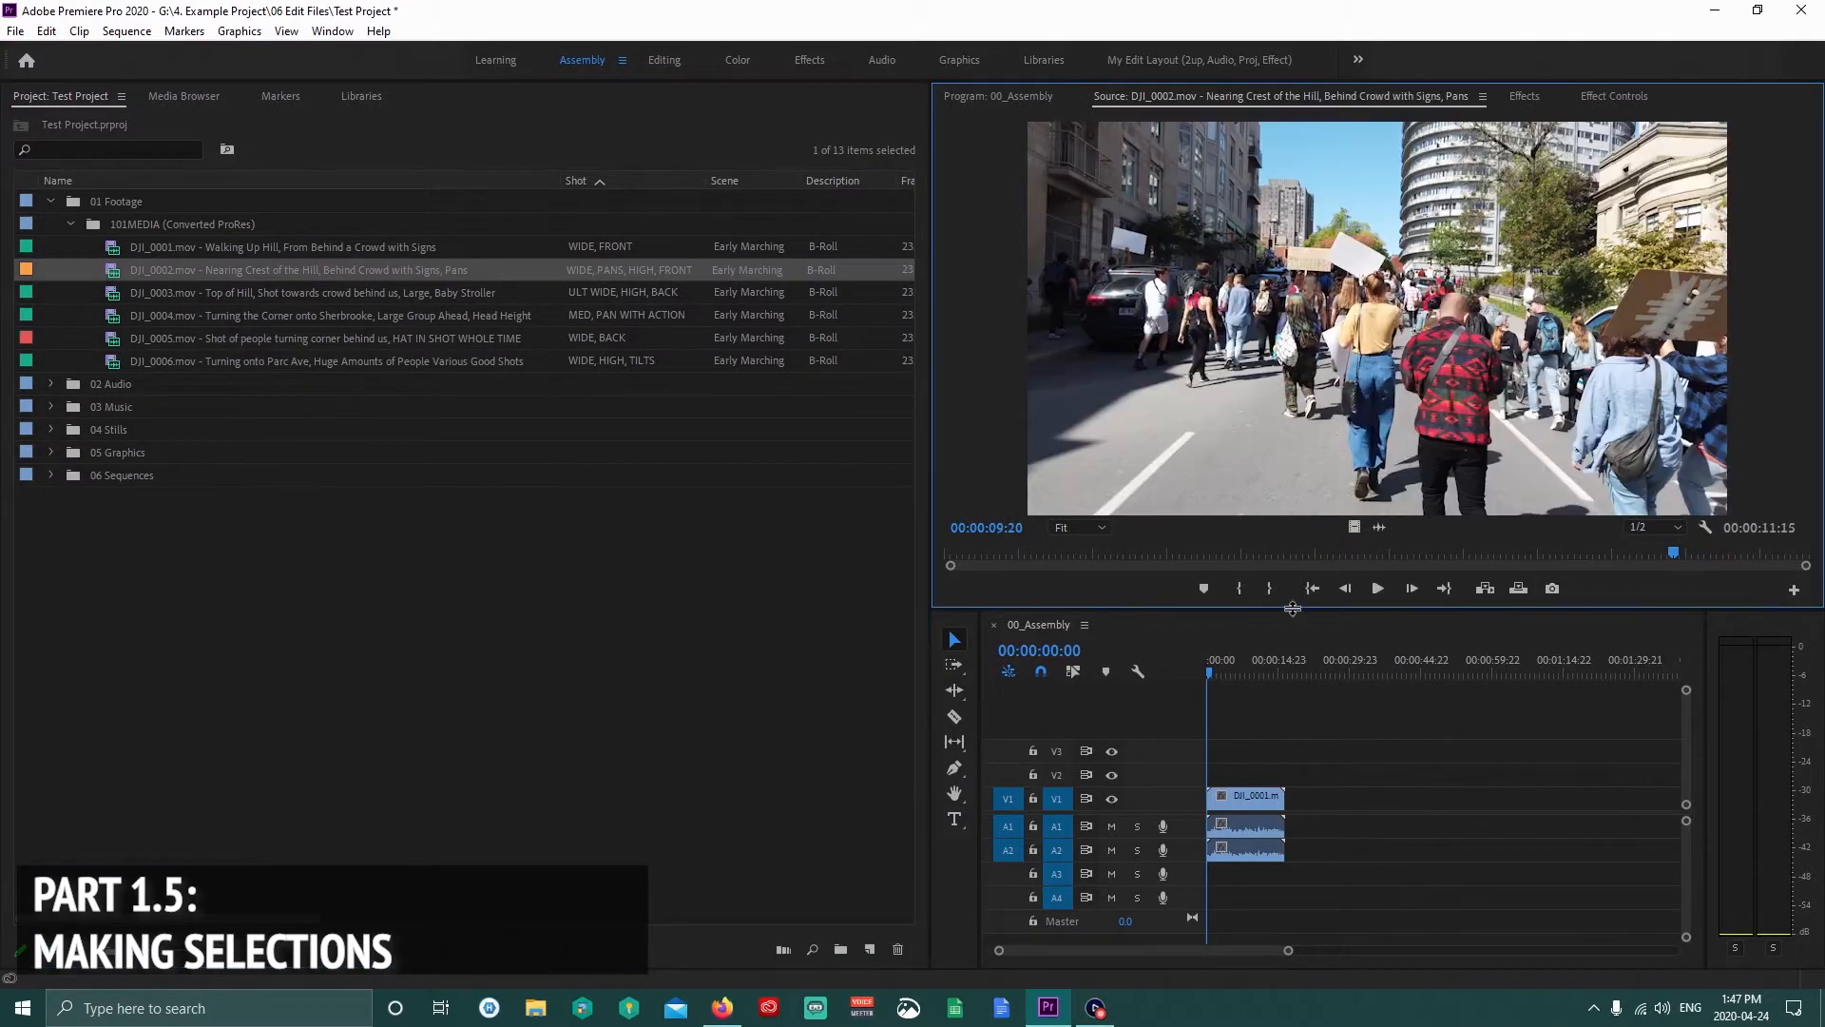
left_click_drag(962, 552, 1334, 533)
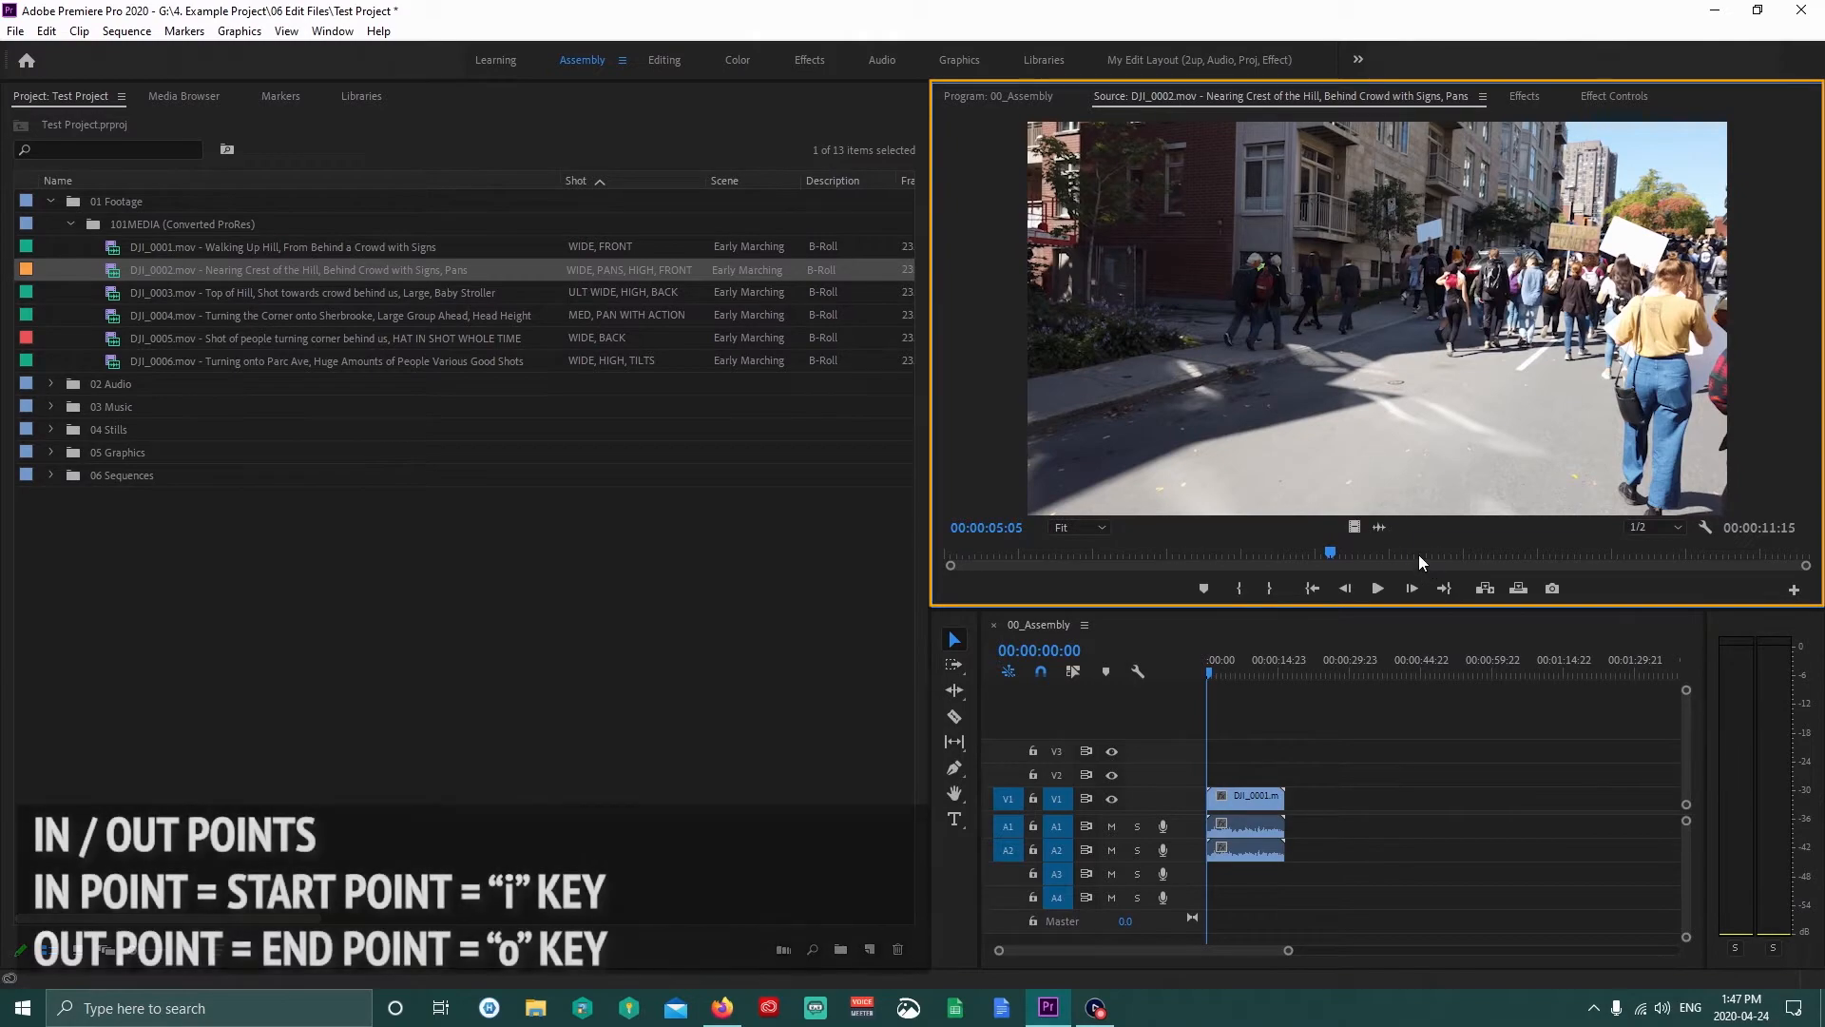
key("i")
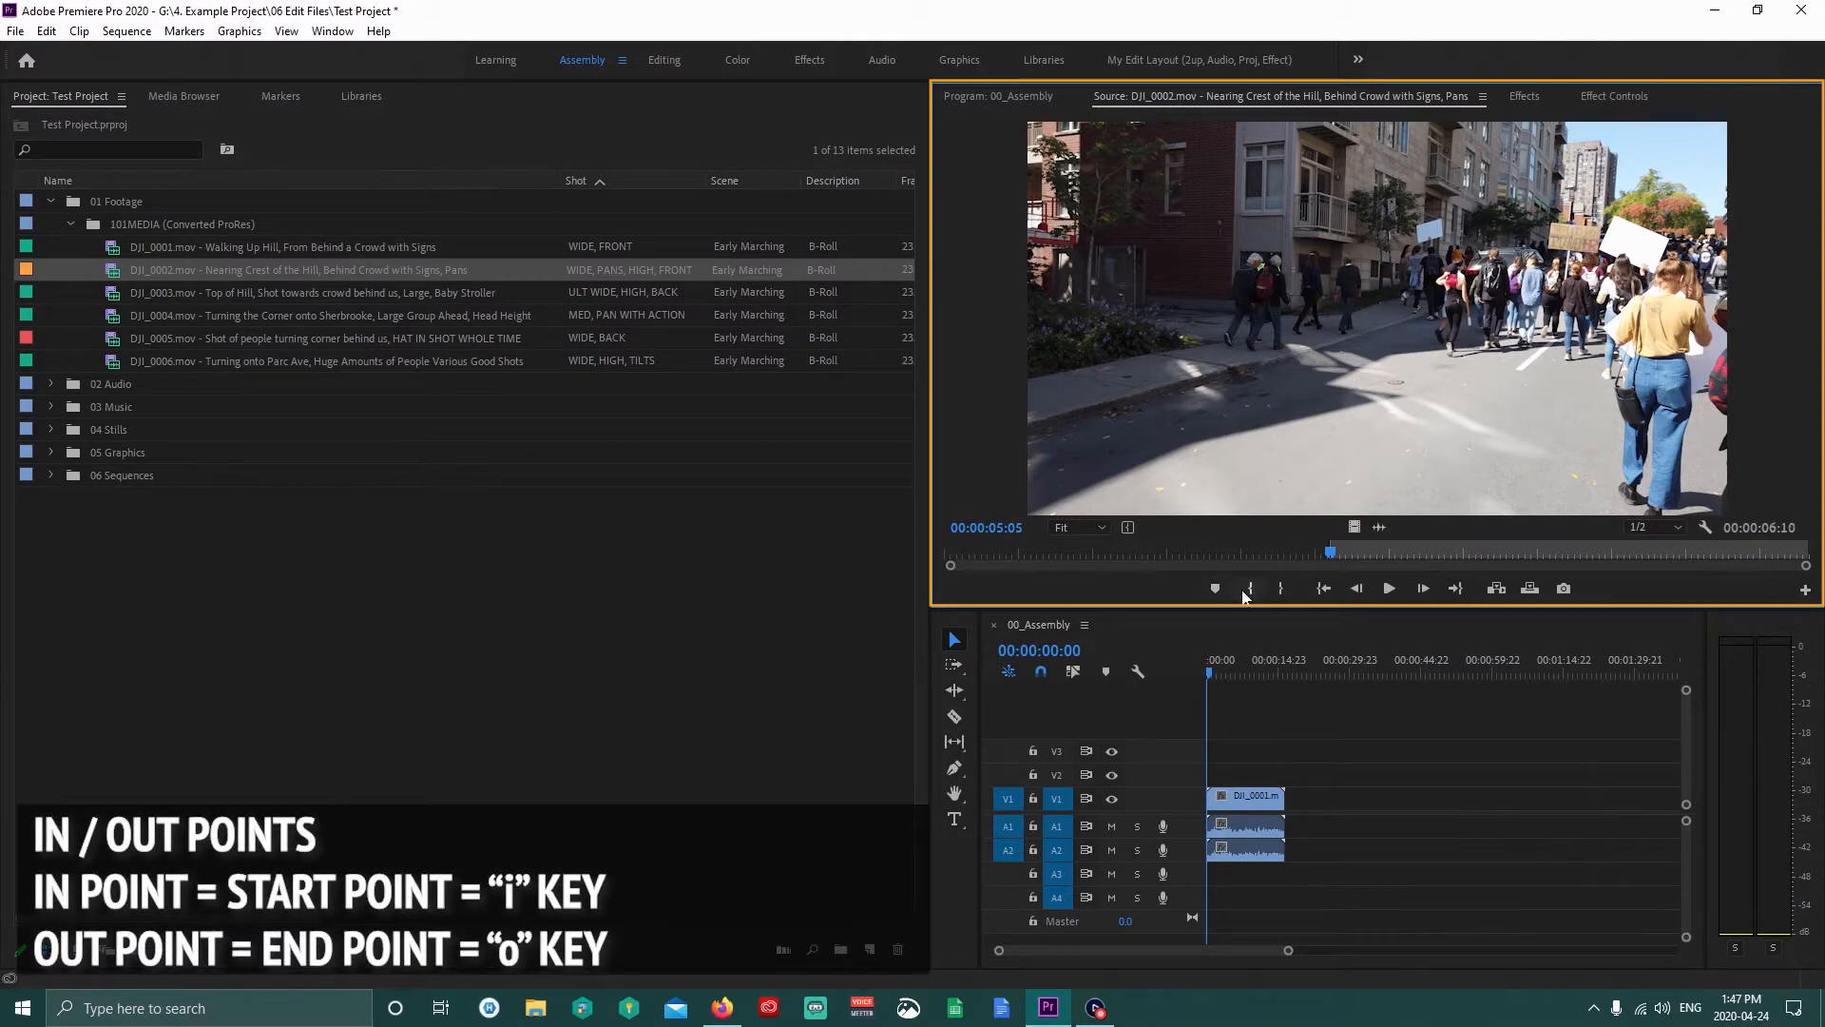
mouse_move(1410, 546)
left_mouse_down()
mouse_move(1527, 556)
mouse_move(1505, 559)
left_mouse_up()
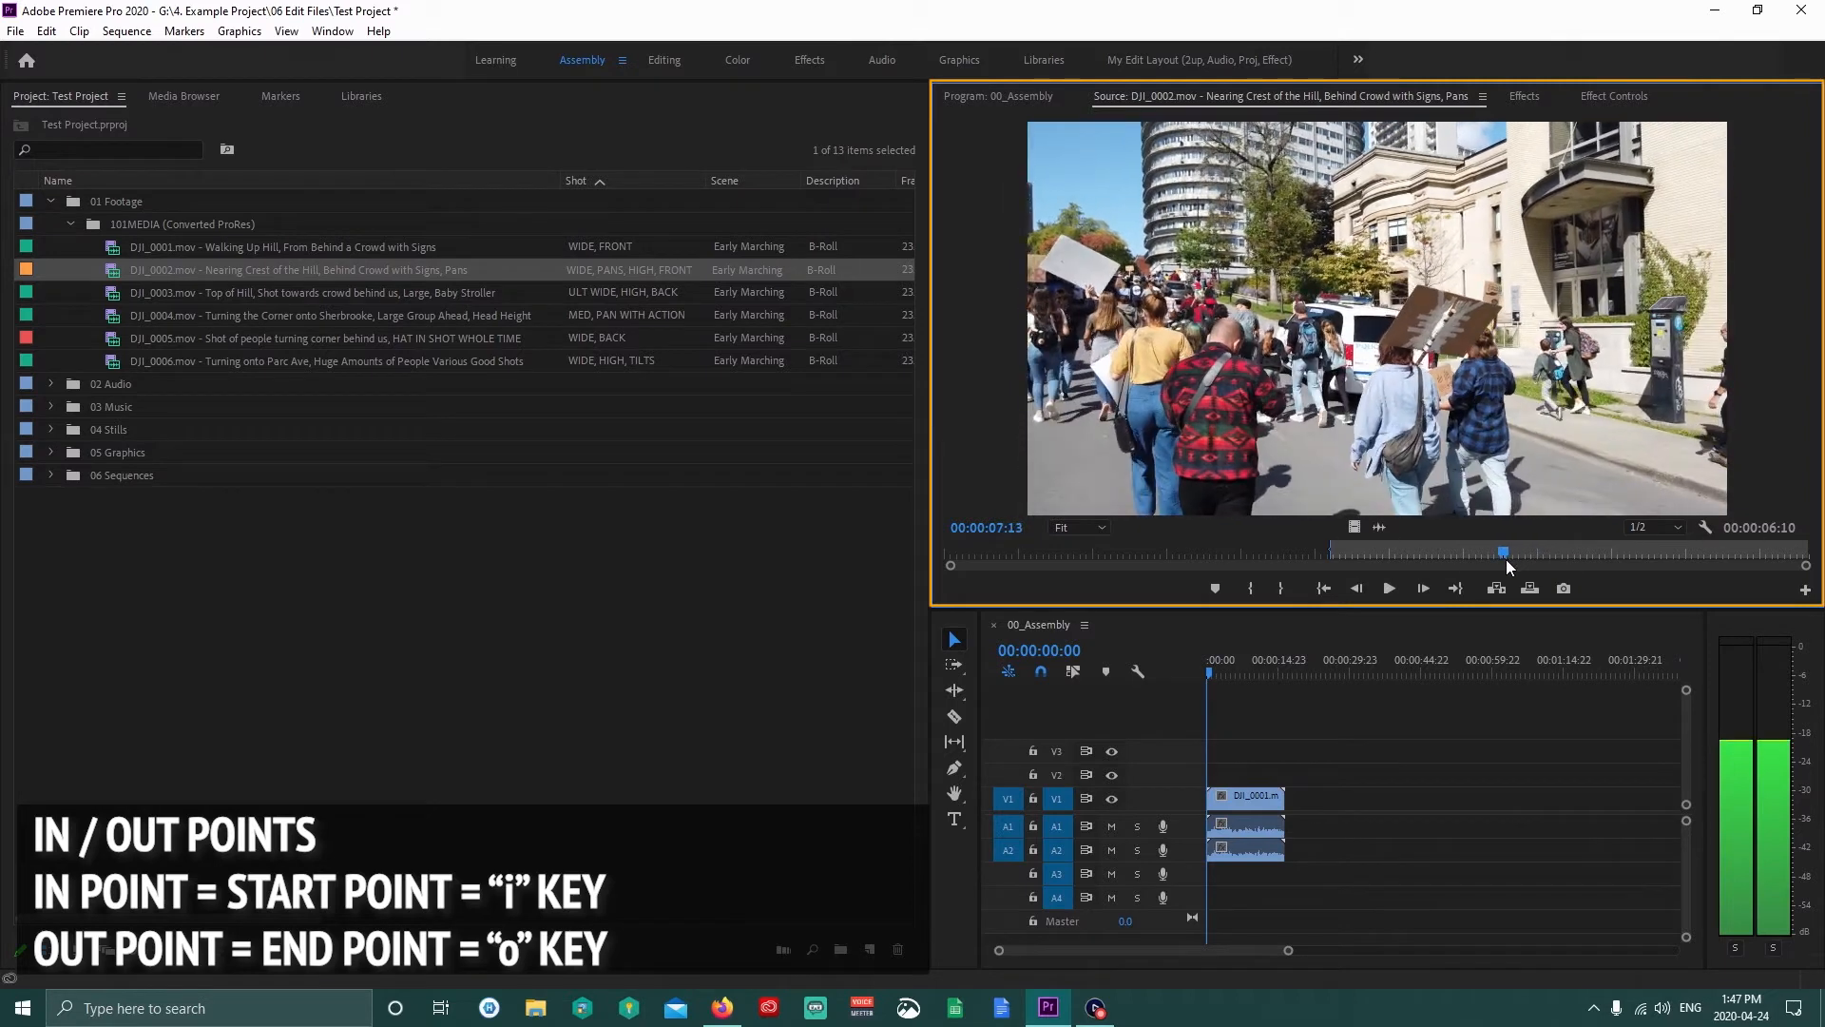
left_click(1284, 588)
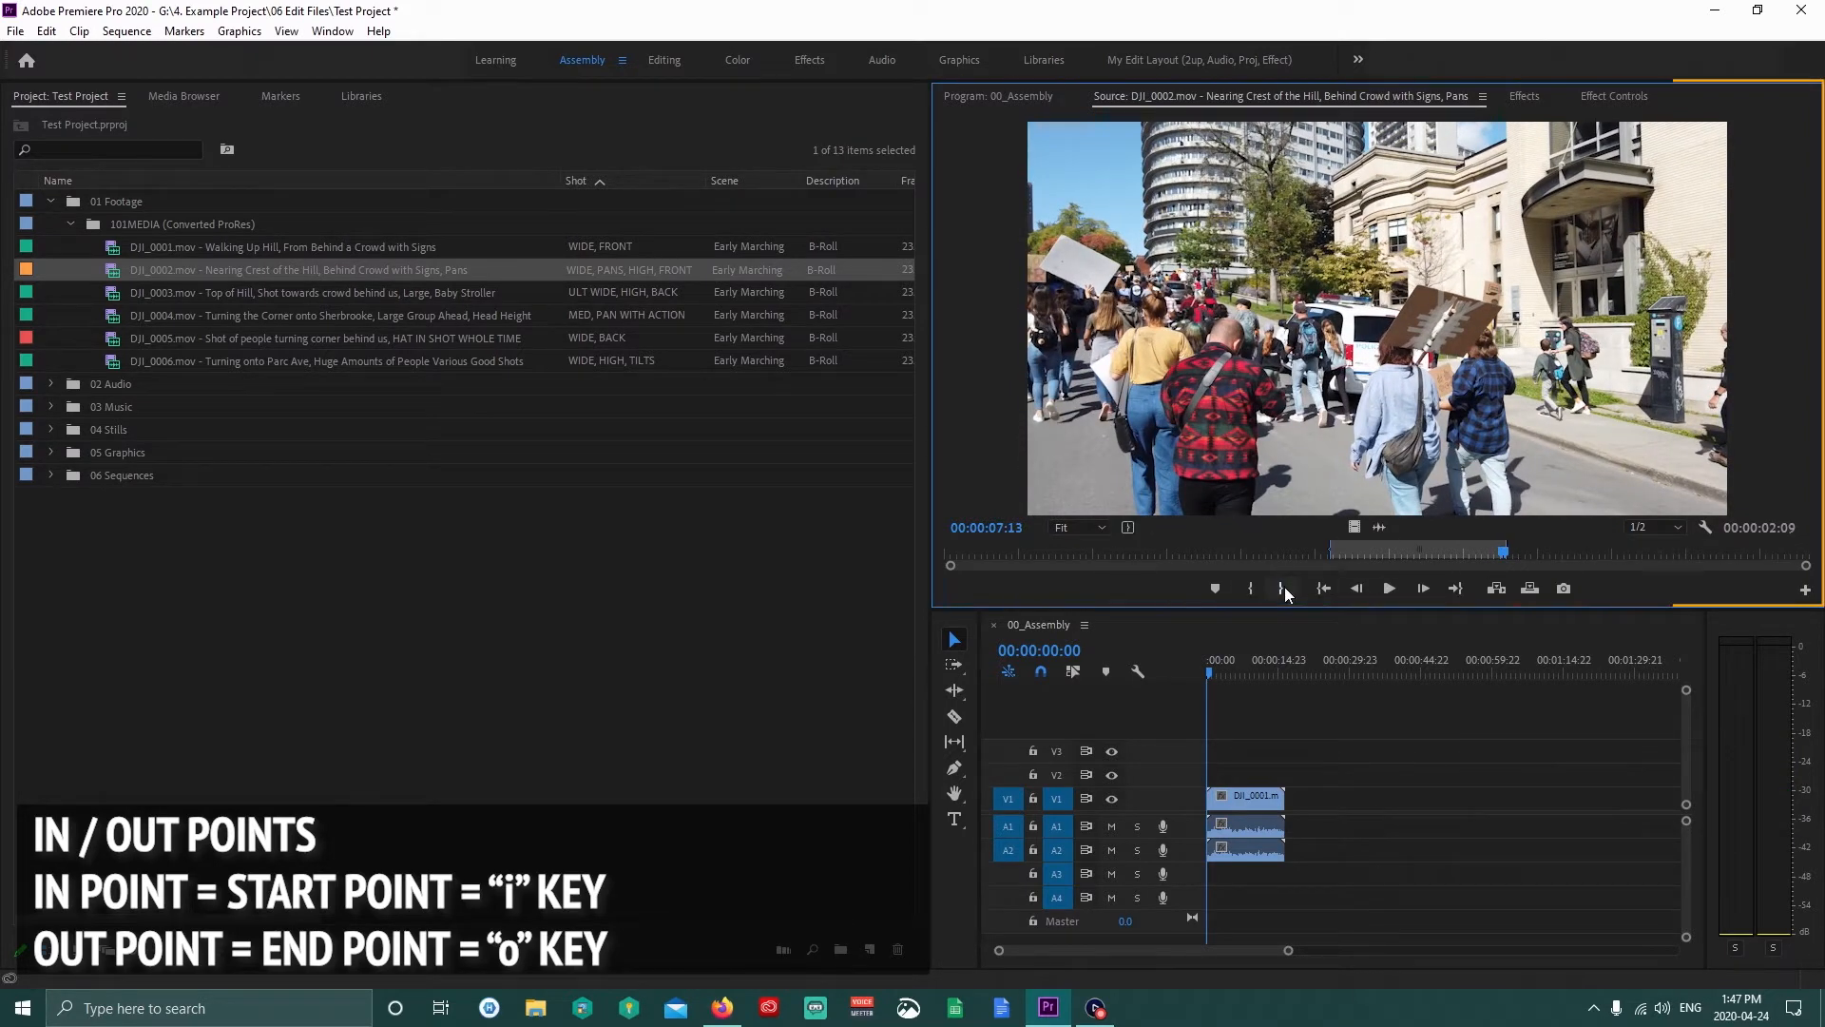
Place the marked DJI_0002 section on V1 of the 00_Assembly timeline, a short gap after the existing clip, and play it back.
left_click_drag(1352, 289, 1316, 803)
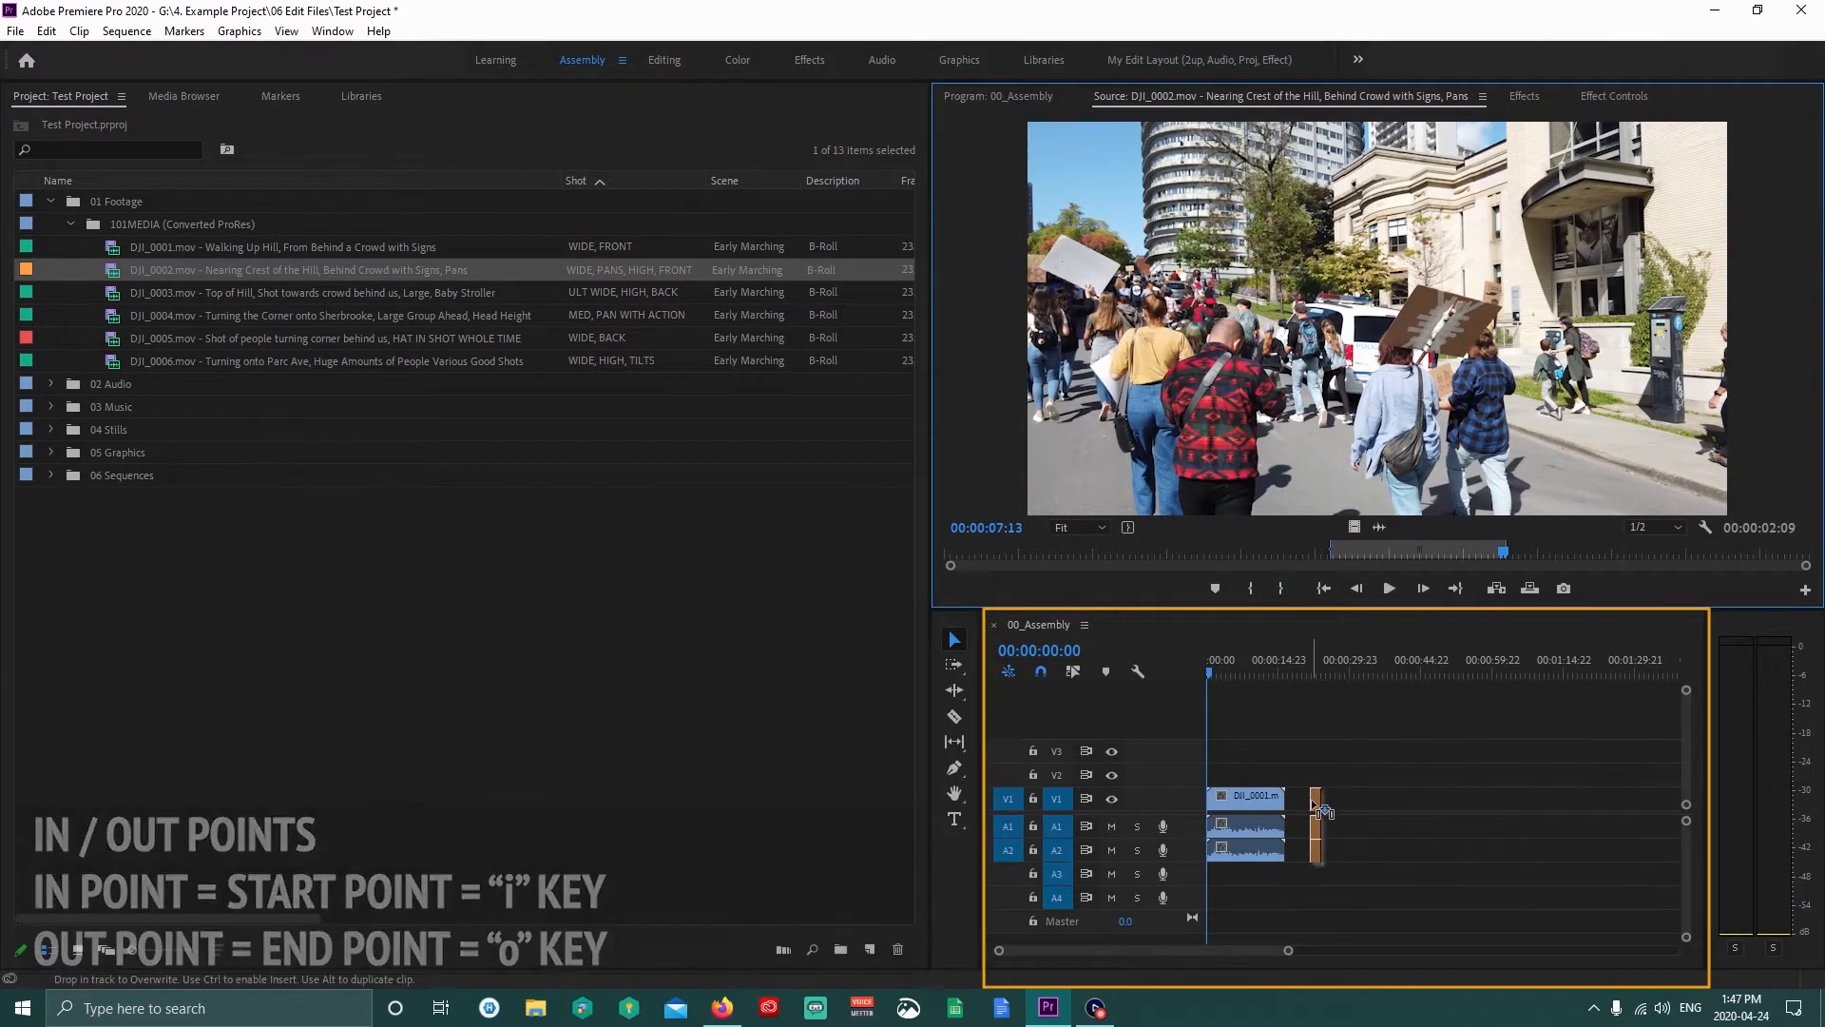
left_click_drag(1303, 656, 1319, 656)
key("space")
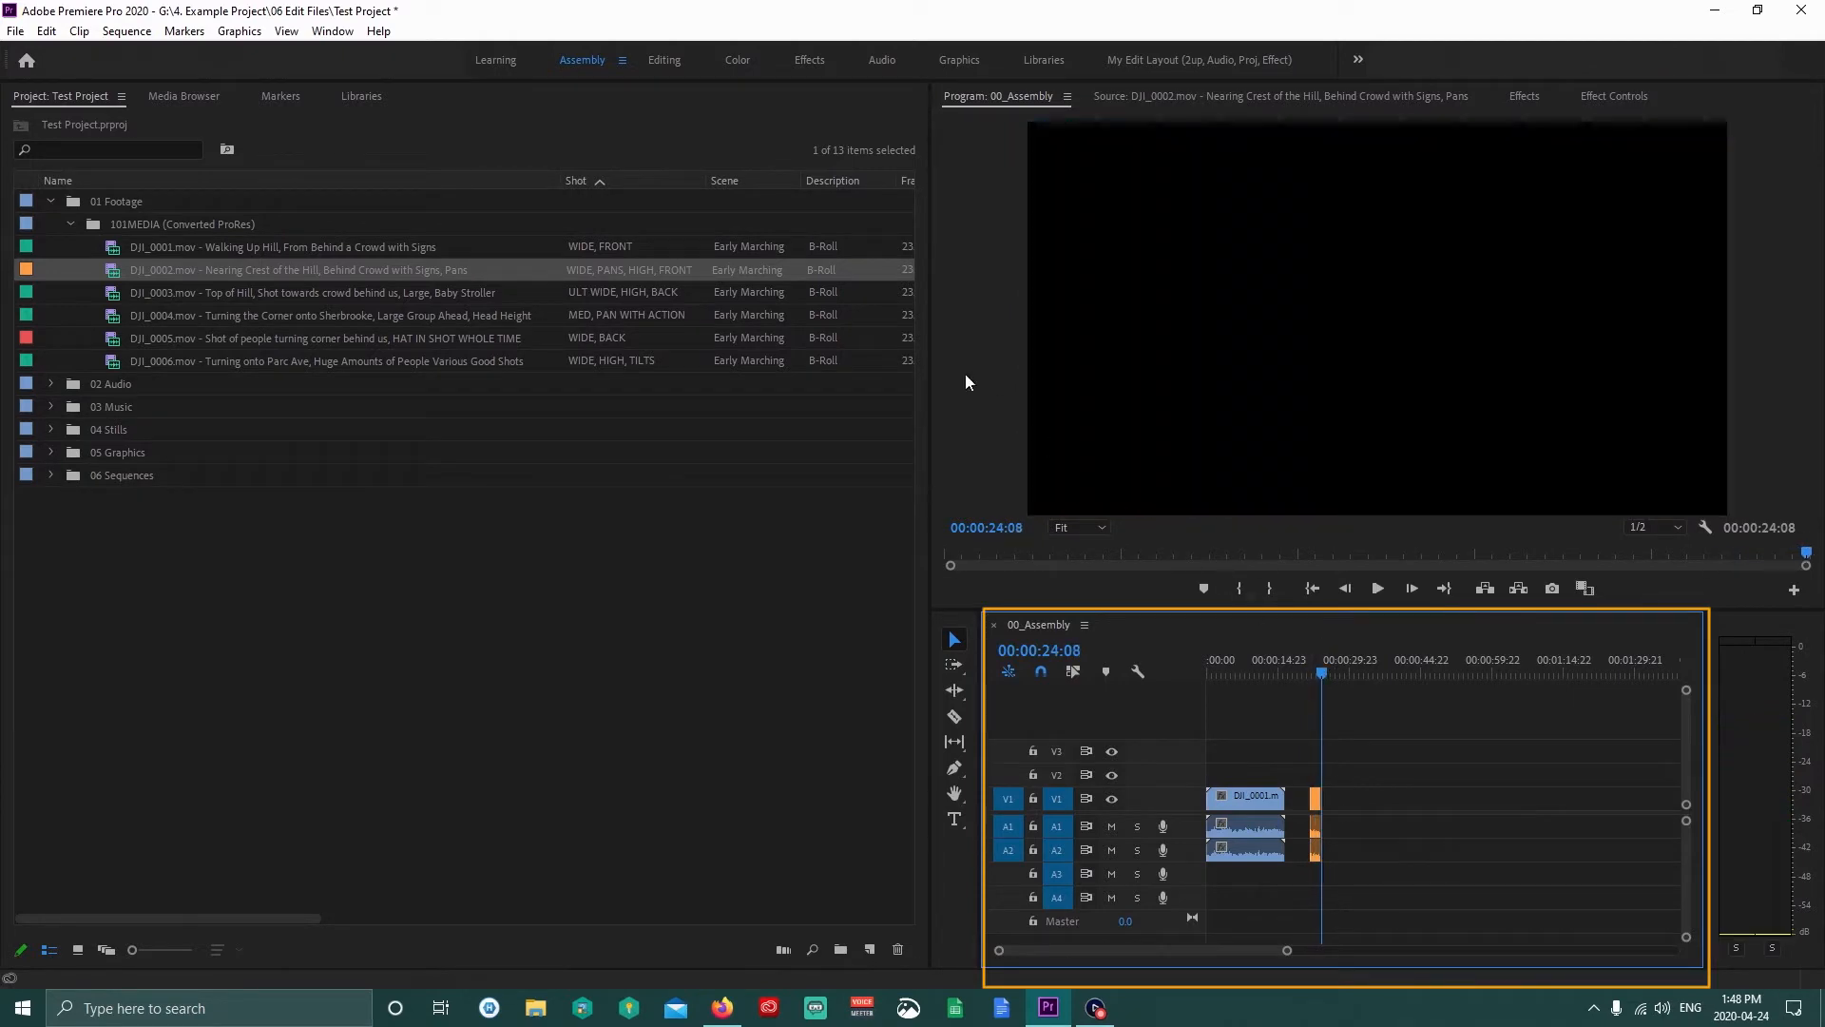
Open DJI_0002 as the source and mark the section from near its start to an Out point at 00:00:03:10.
double_click(112, 276)
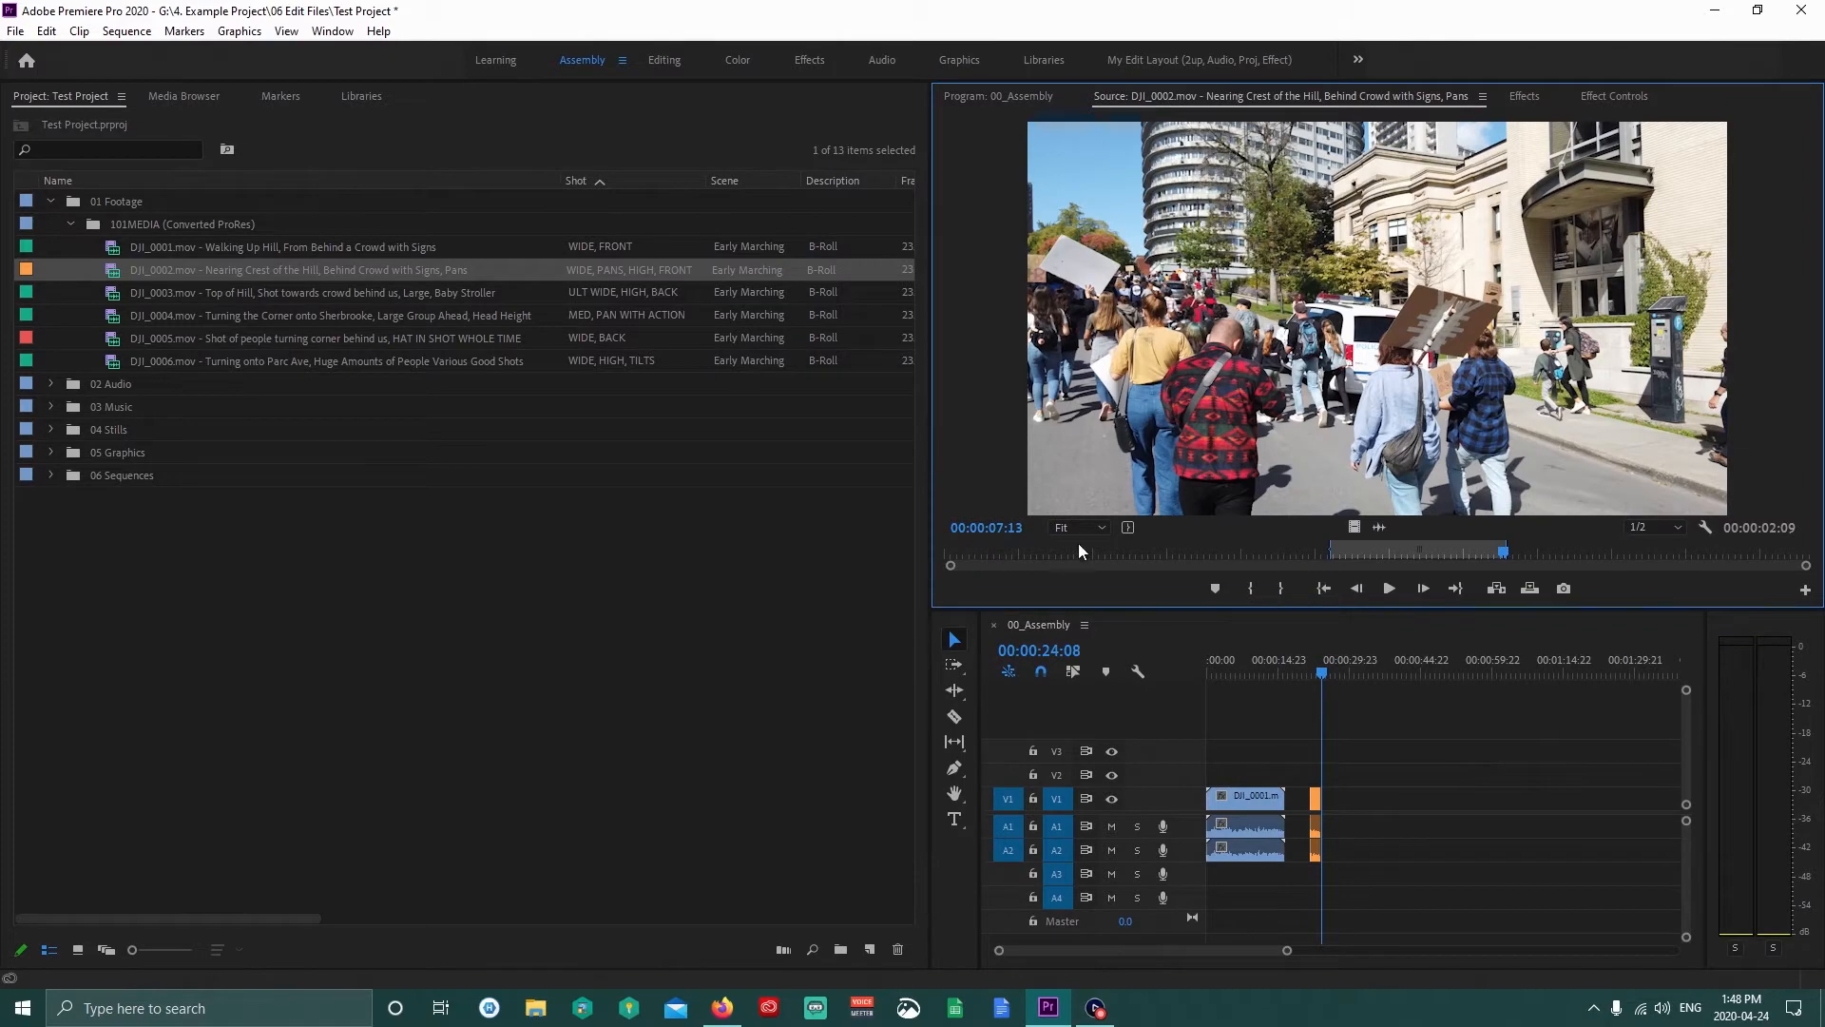
left_click_drag(998, 551, 1202, 555)
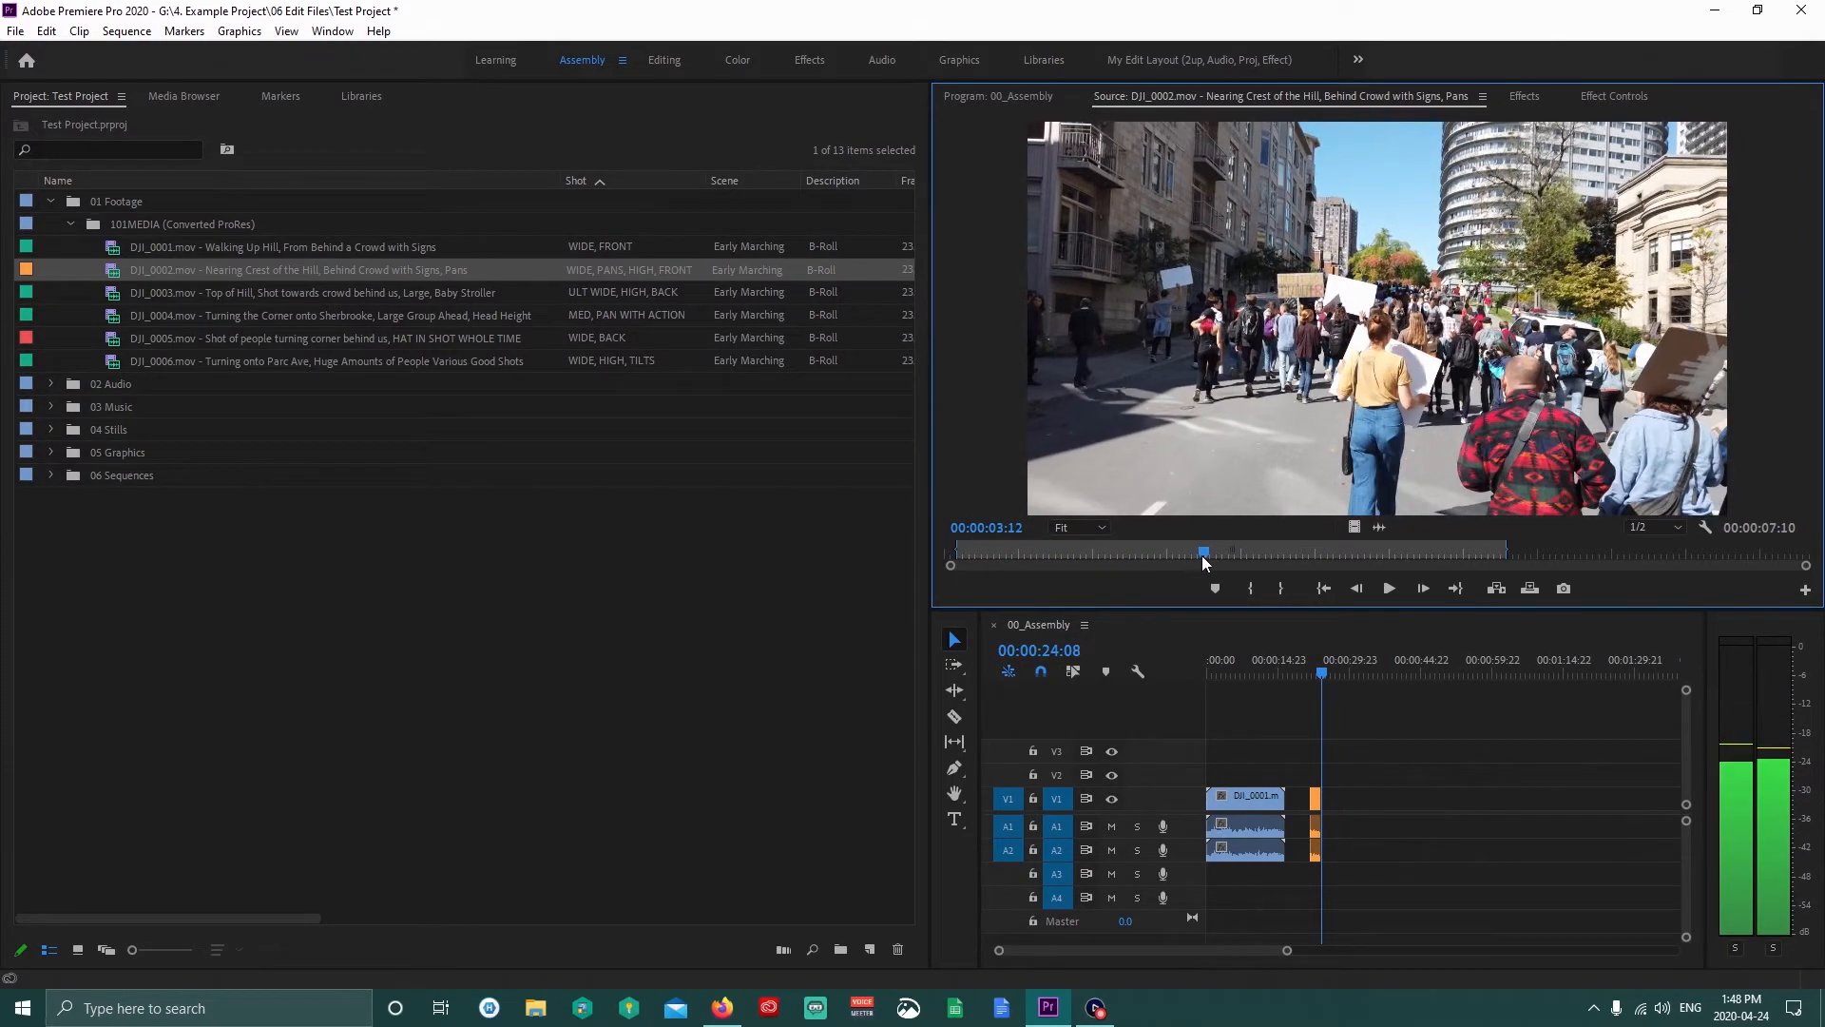
key("o")
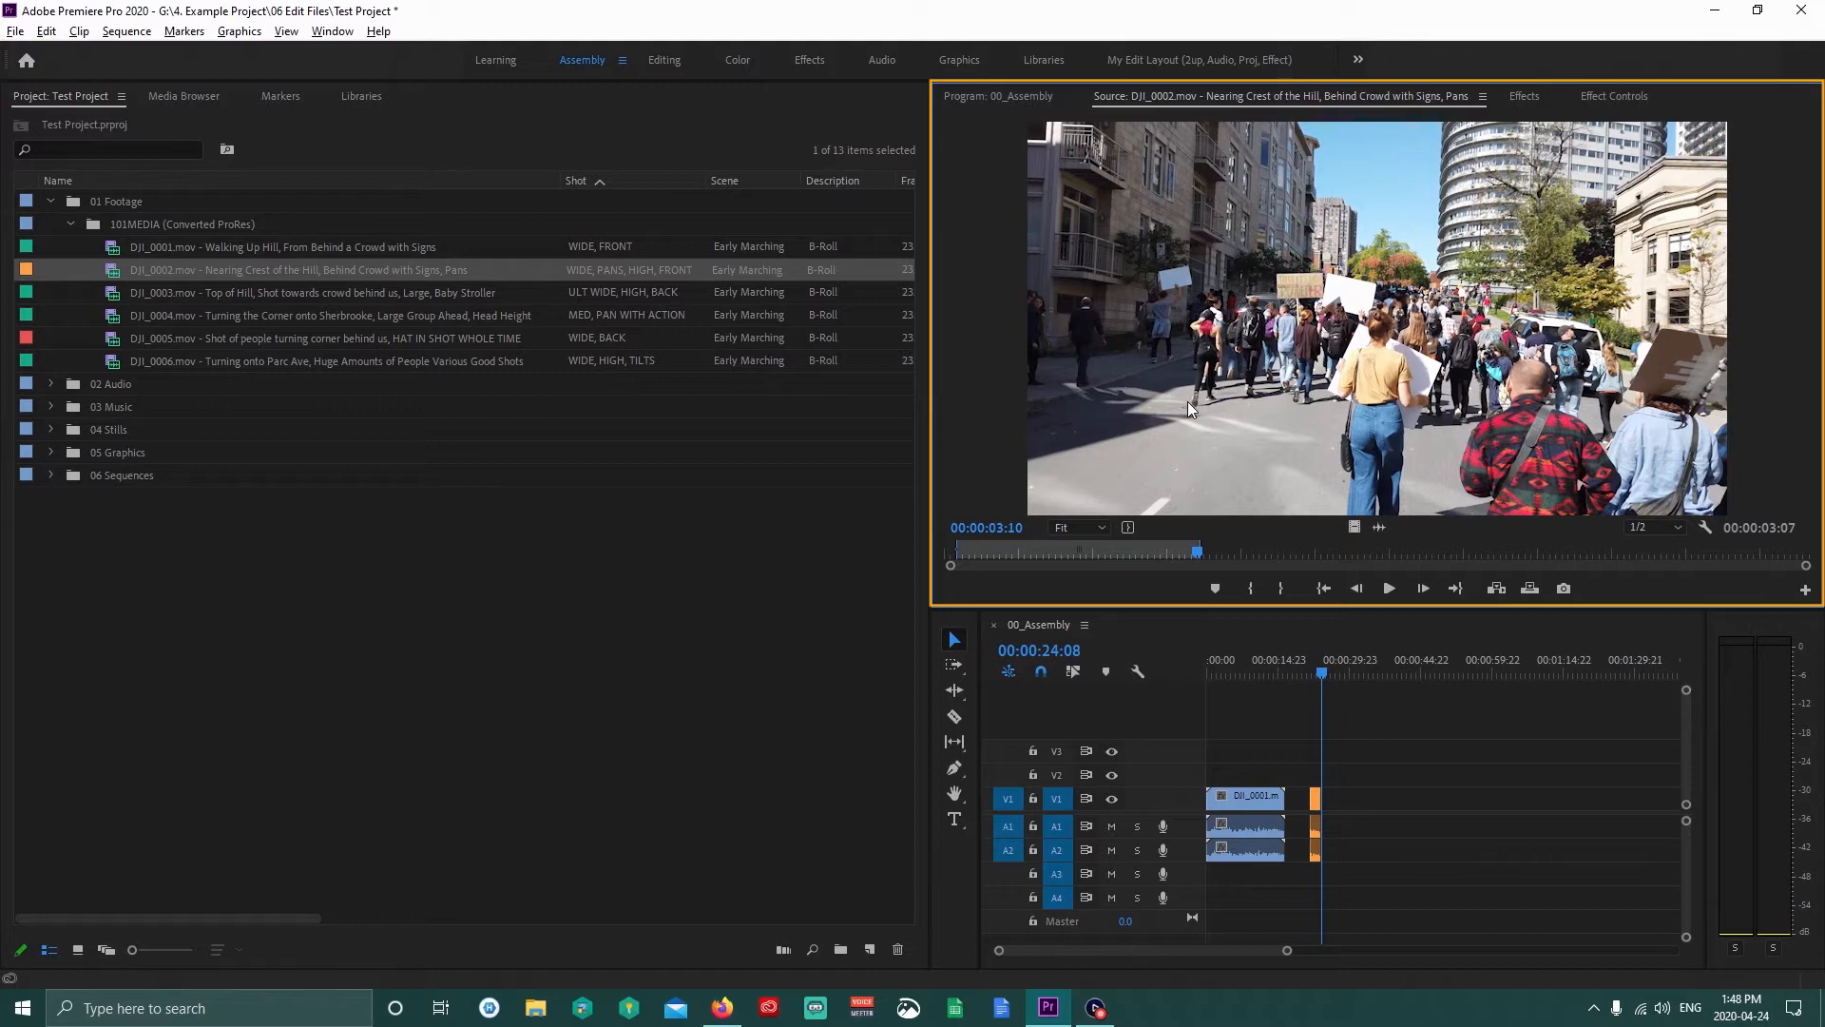
Make a subclip of the marked section named "DJI_0002.mov - 01 - Tilt Up From Man to Hill" with Restrict Trims To Subclip Boundaries off.
left_click_drag(1211, 442, 574, 566)
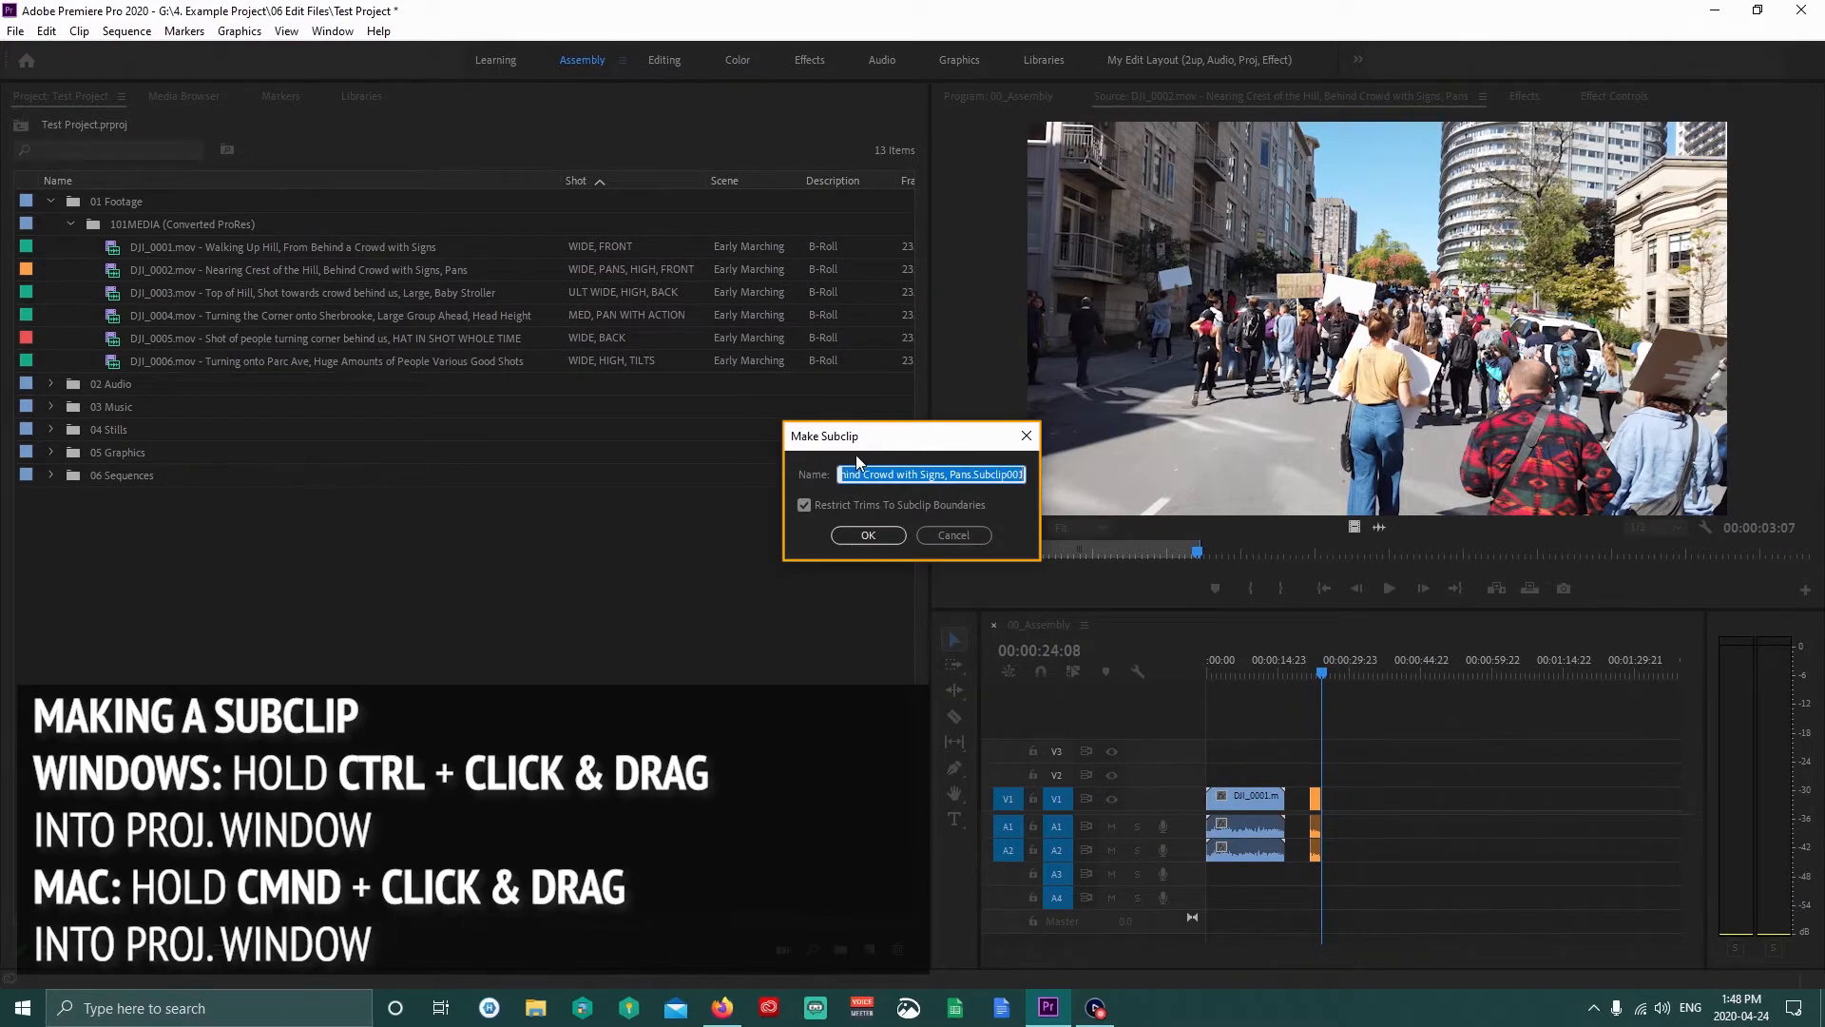
left_click(871, 475)
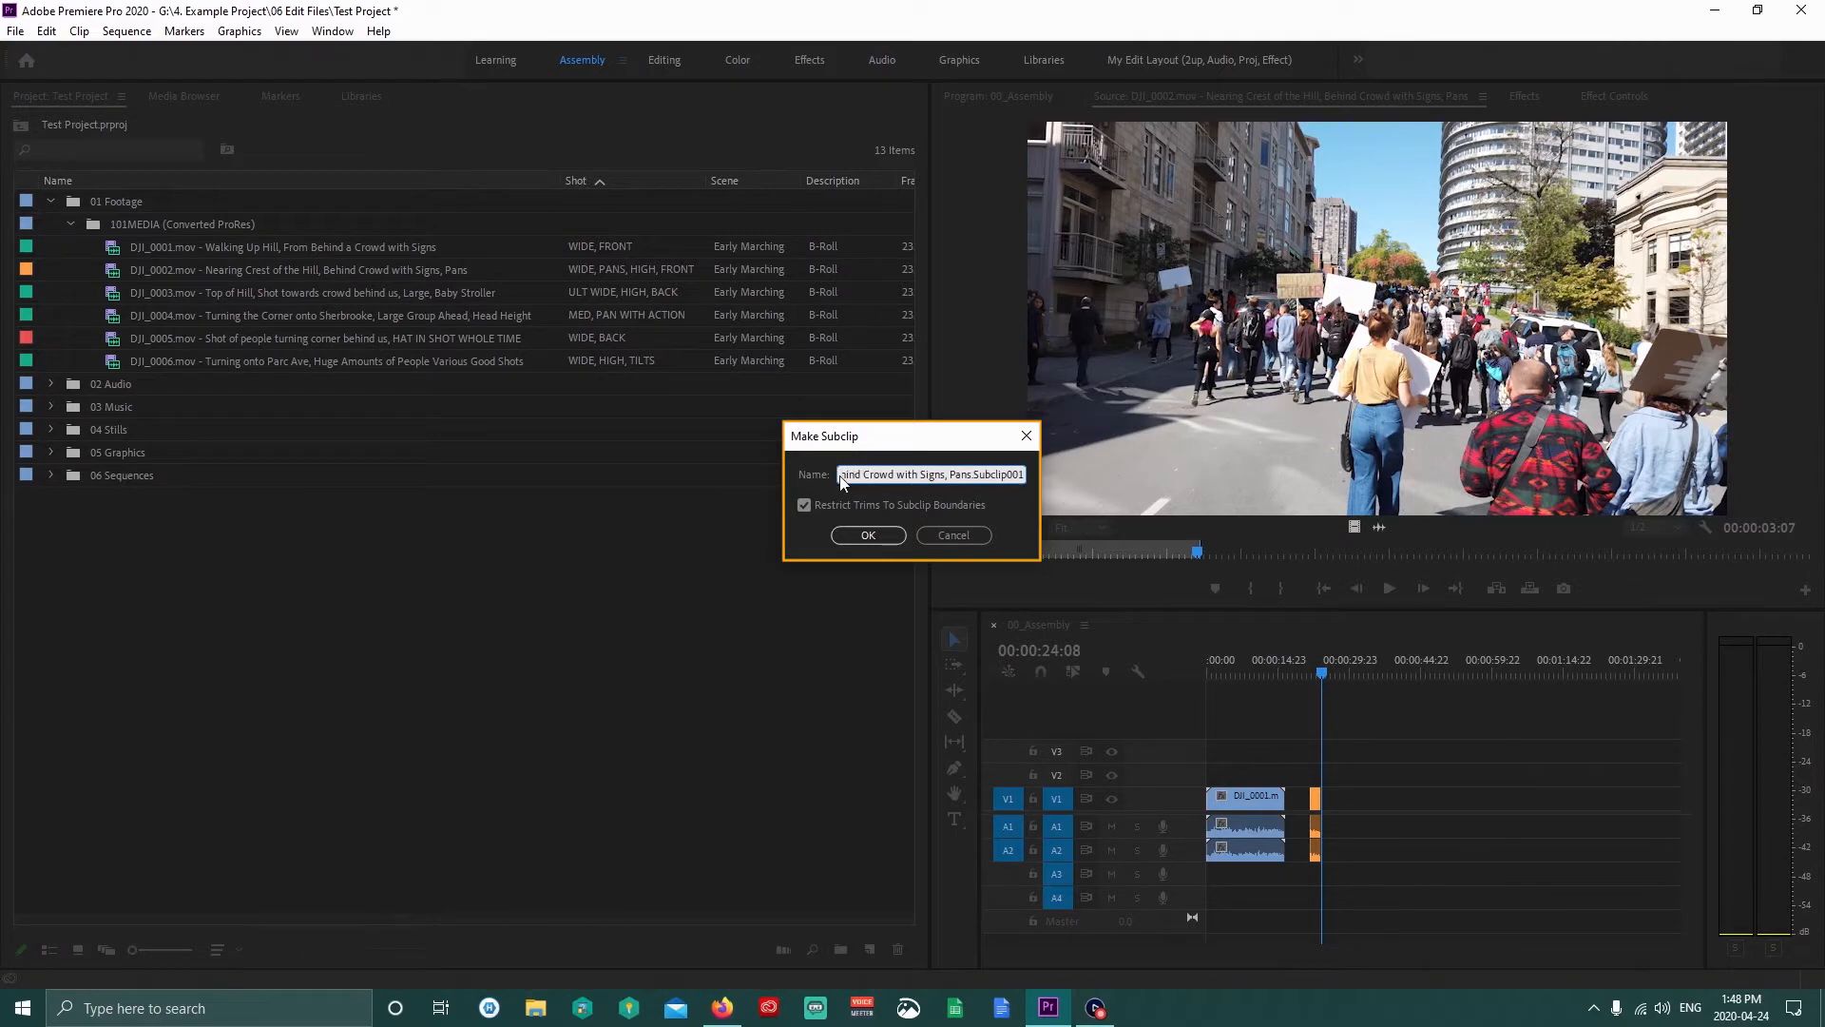
left_click_drag(843, 473, 773, 470)
left_click(930, 473)
left_click_drag(918, 477, 1241, 485)
key("BackSpace")
type("01 - Tilt Up From Man to Hill")
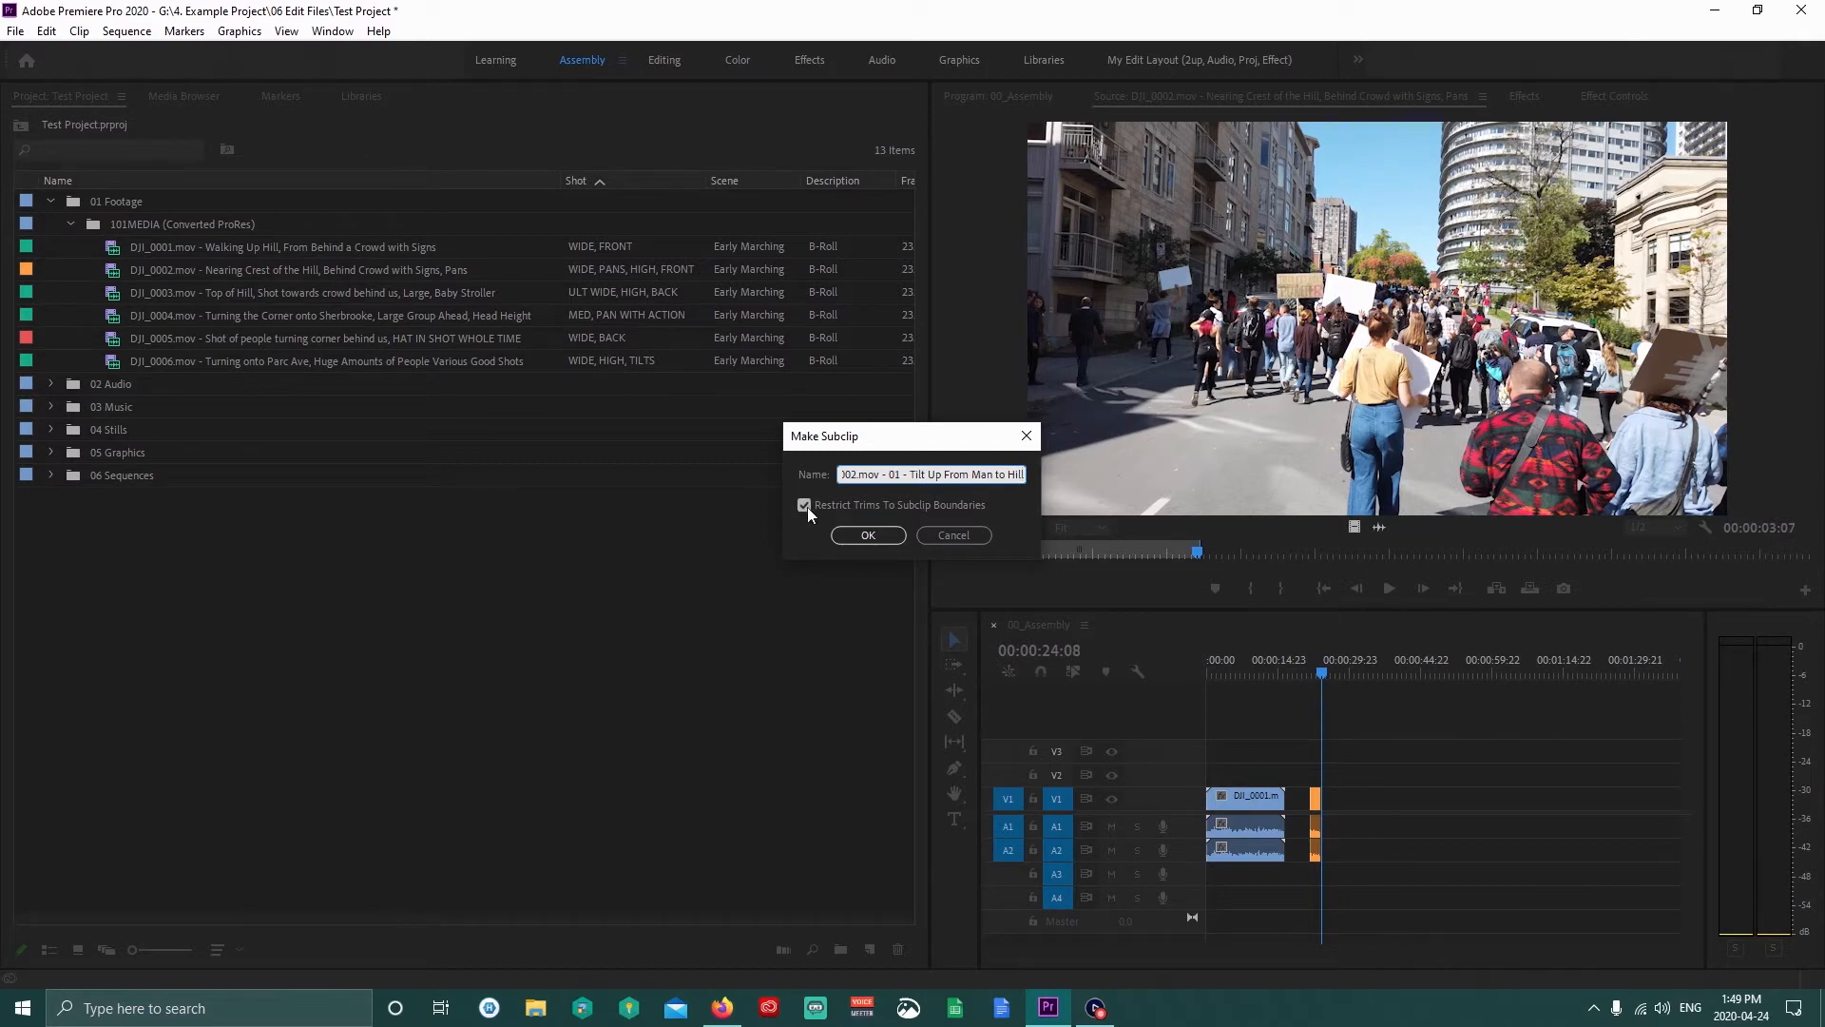
key("Tab")
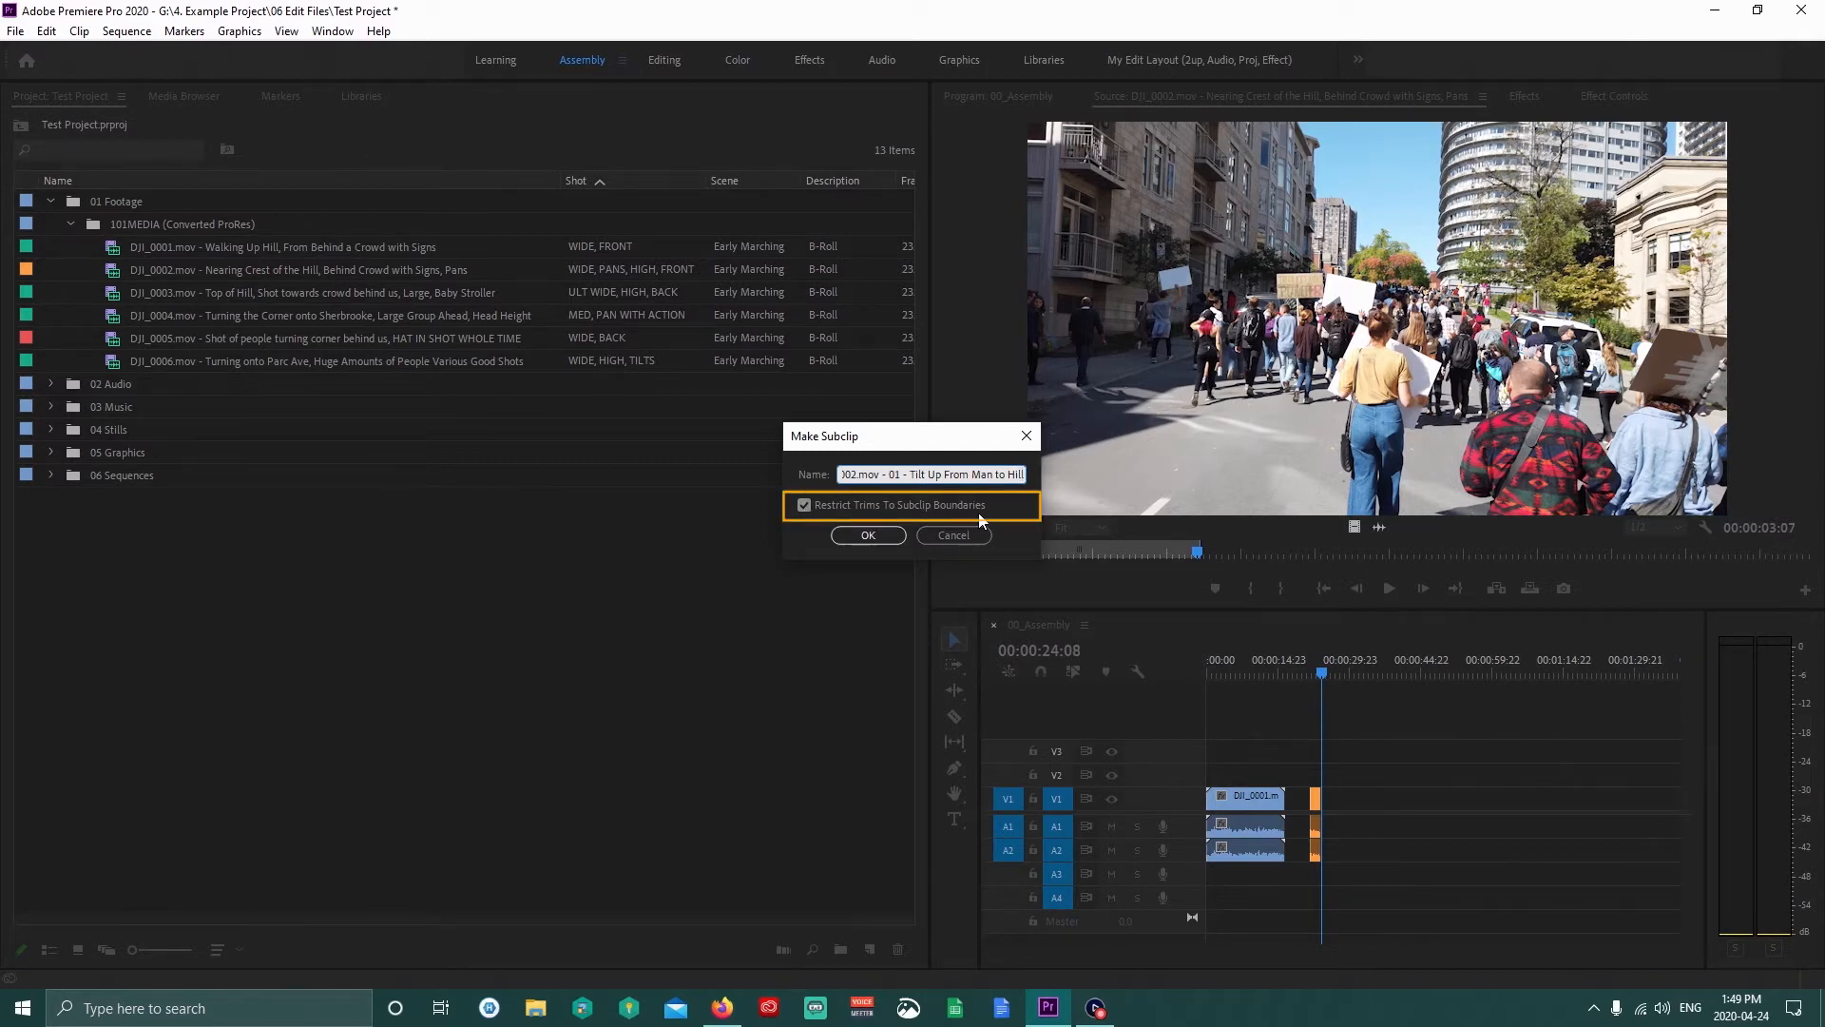
left_click(804, 506)
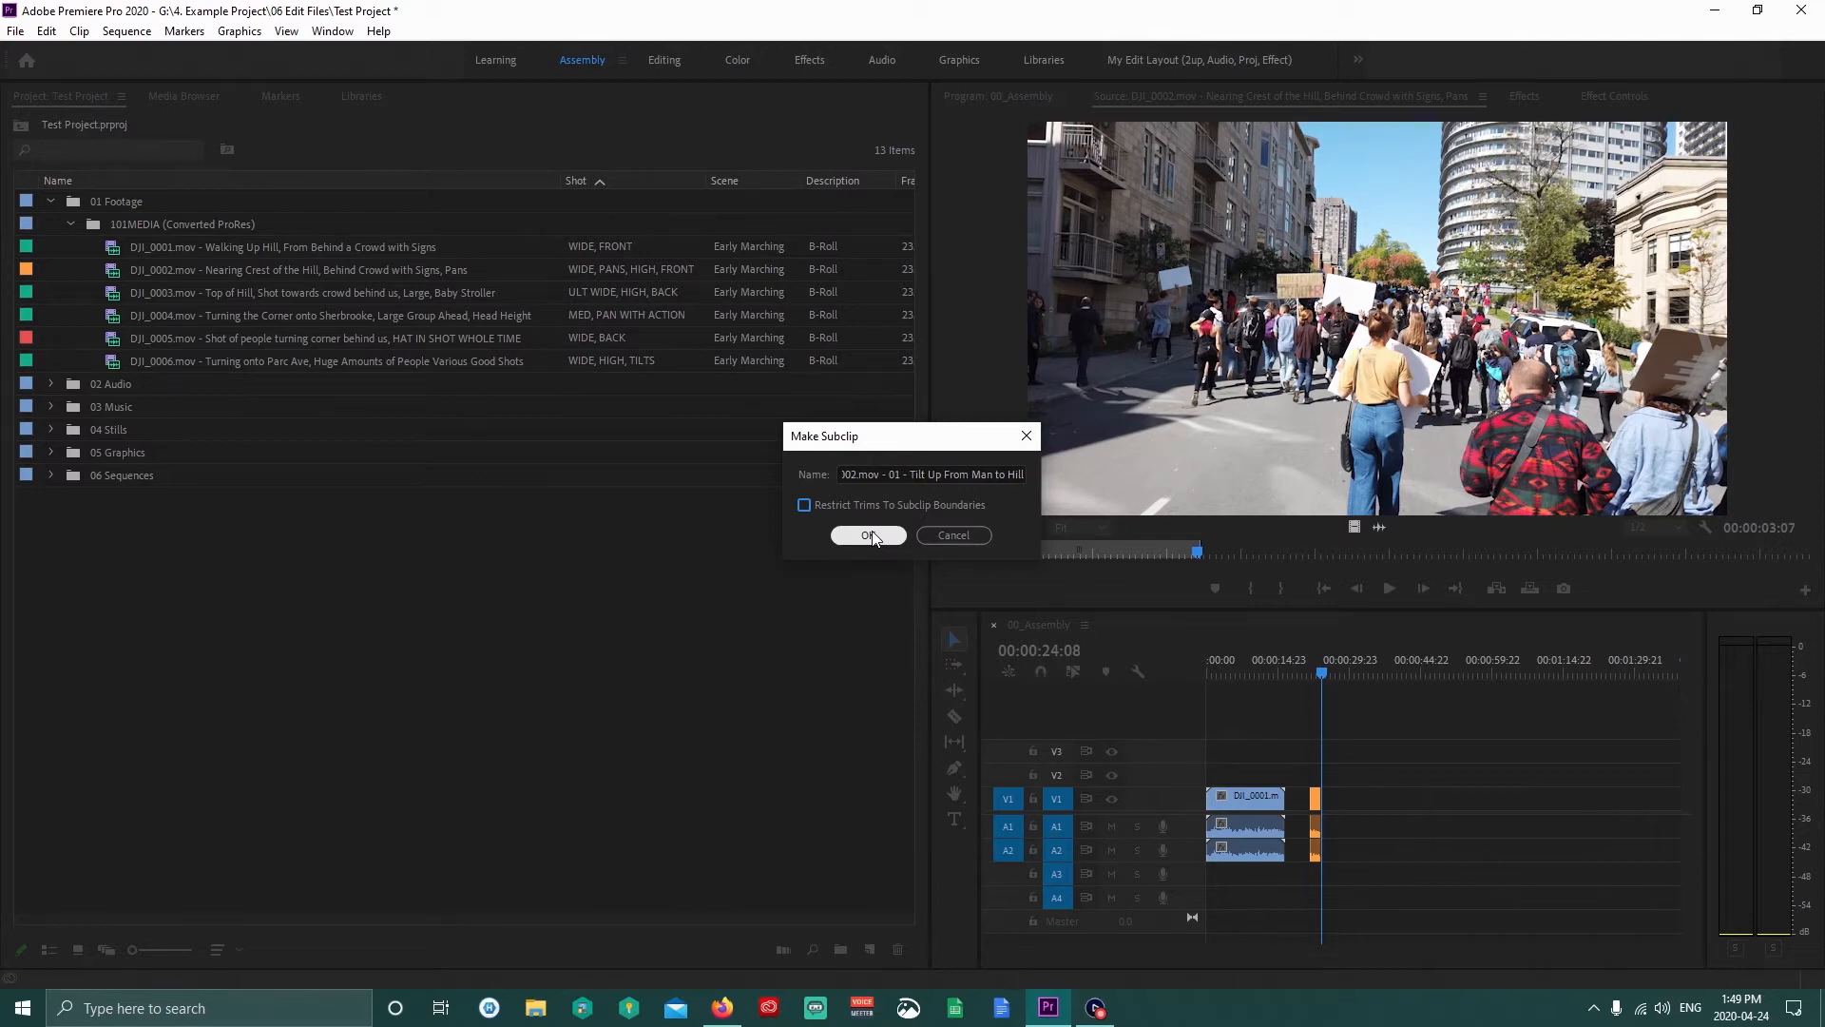
left_click(869, 535)
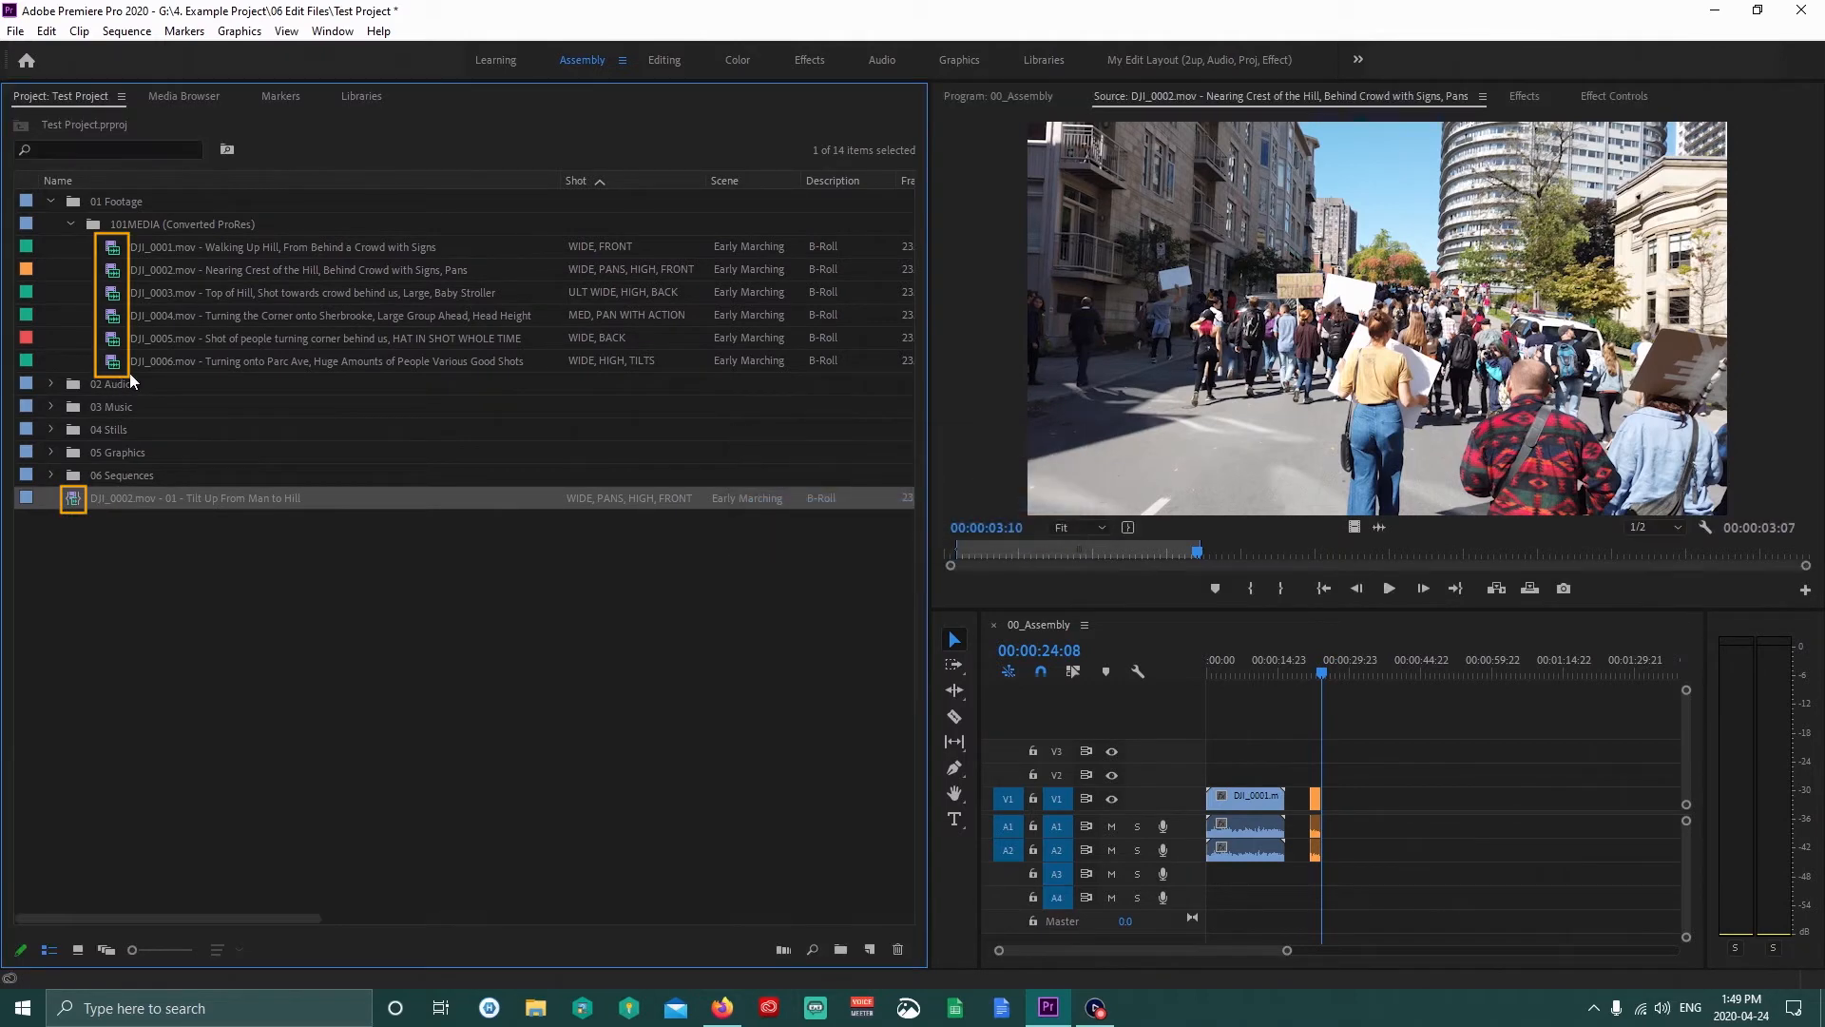
Scrub through the new subclip in the source view and play the 00_Assembly sequence from its start.
double_click(91, 501)
left_click_drag(986, 552, 1781, 565)
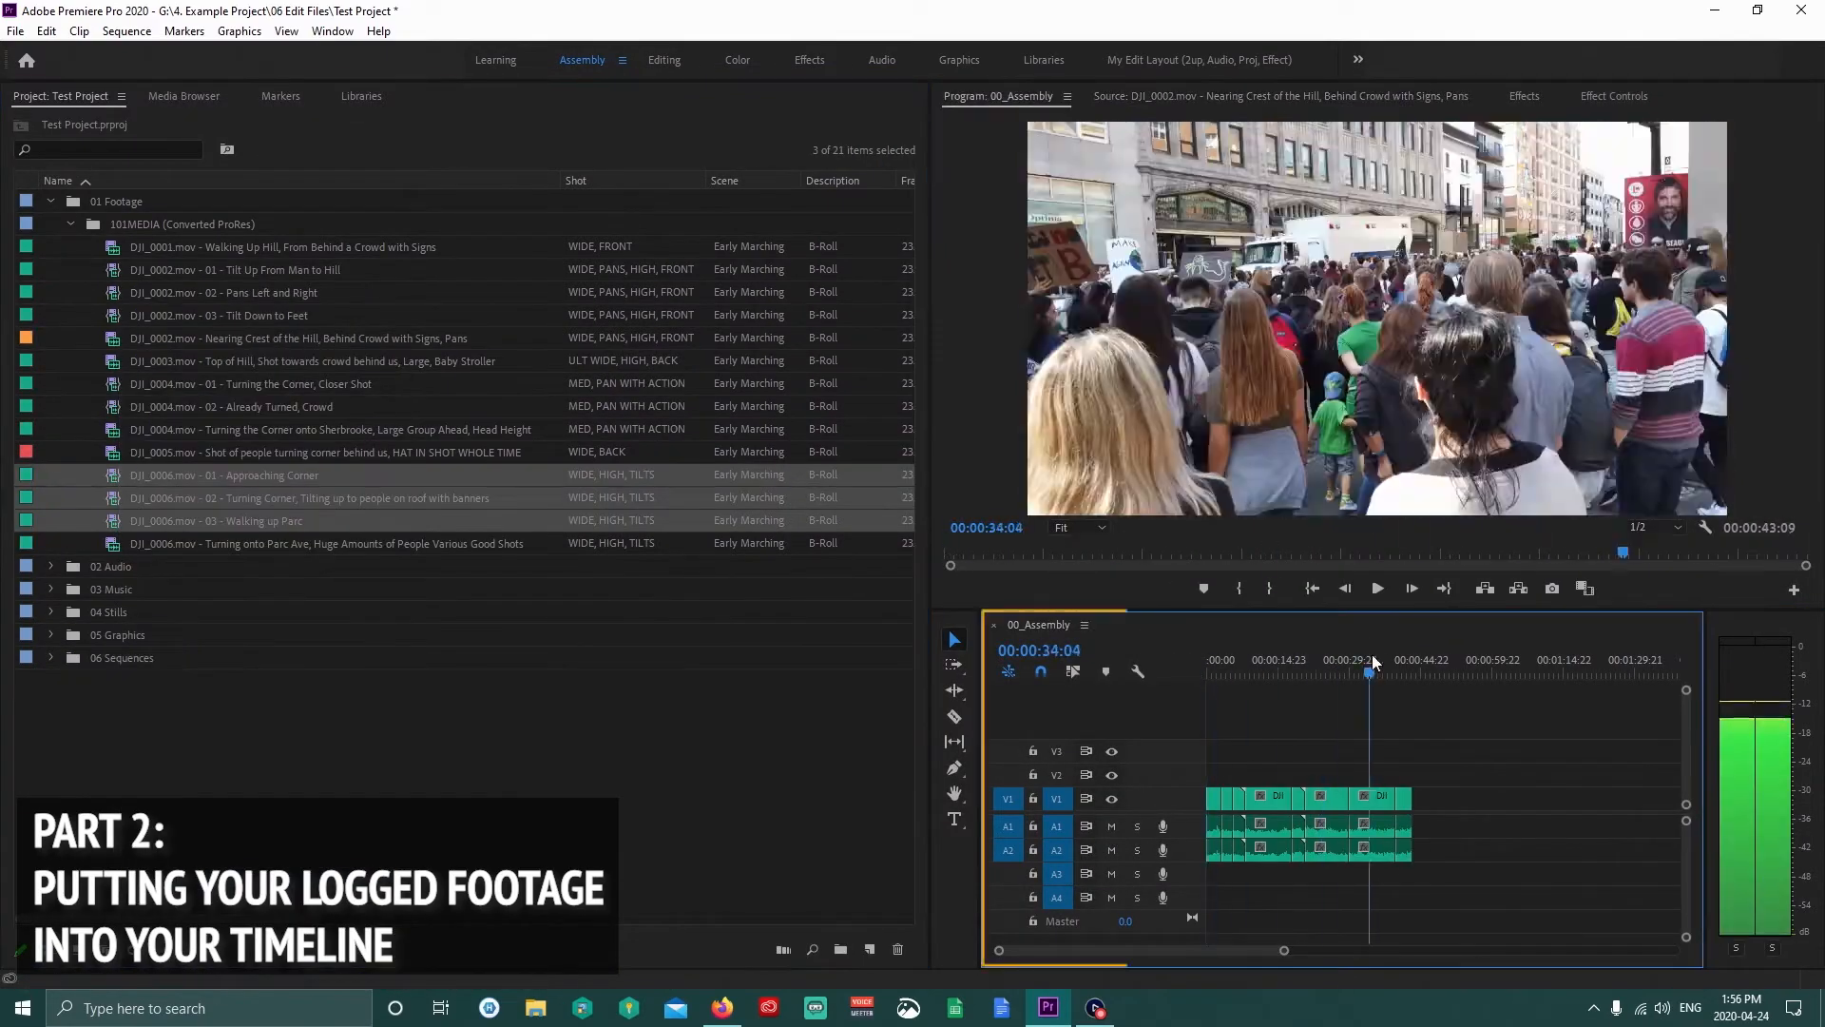
left_click_drag(1370, 659, 1173, 682)
key("space")
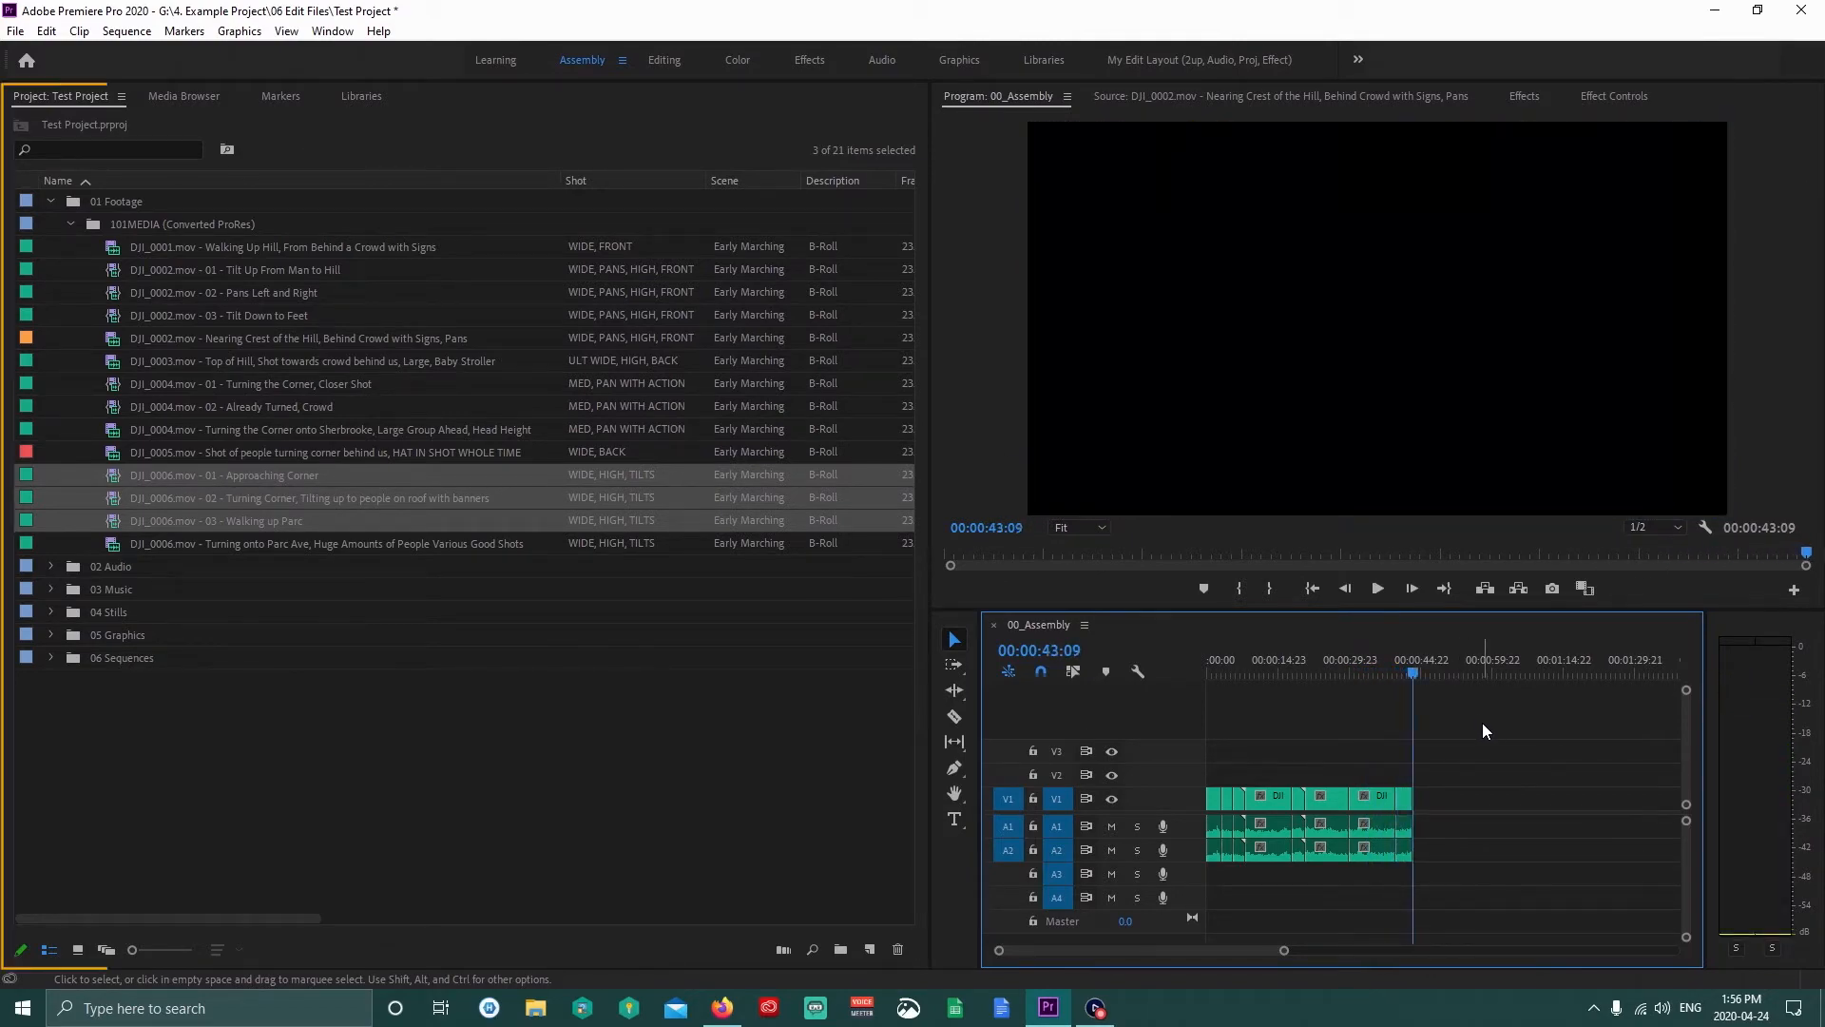
Collapse the 01 Footage bin and duplicate the 00_Assembly sequence inside the 06 Sequences bin.
left_click(50, 199)
left_click(50, 314)
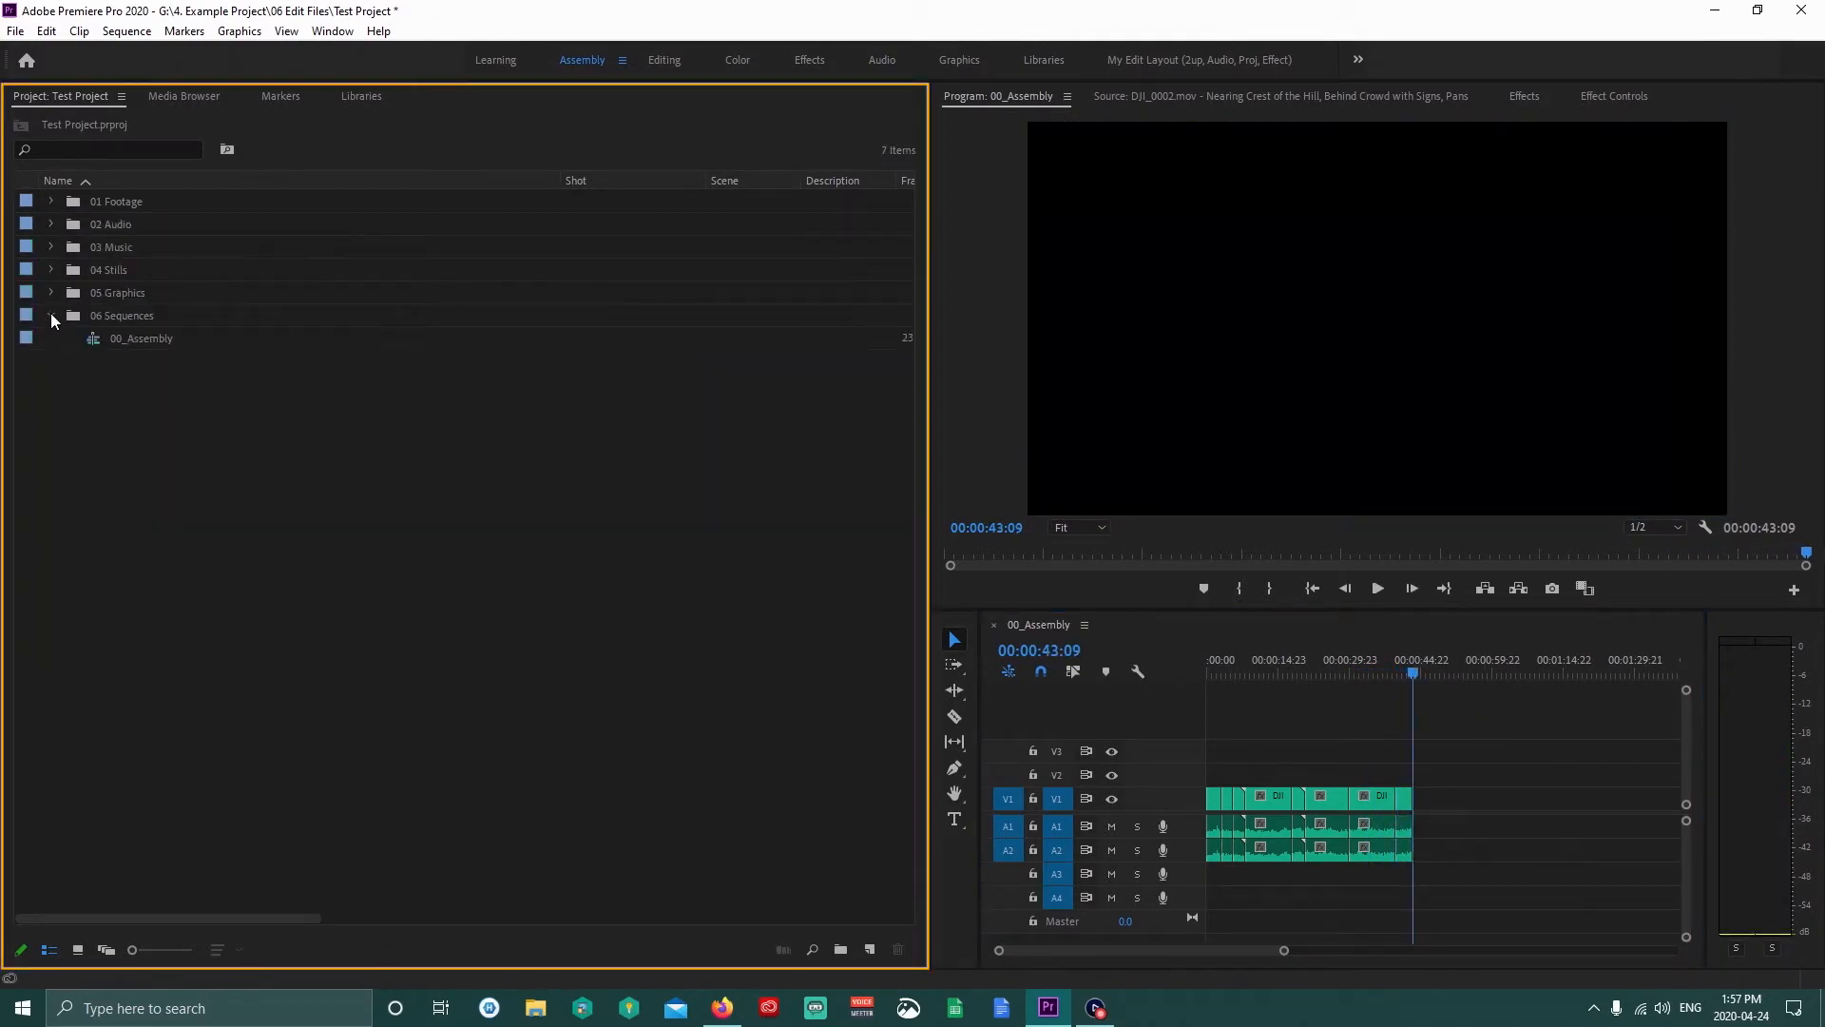
left_click(93, 339)
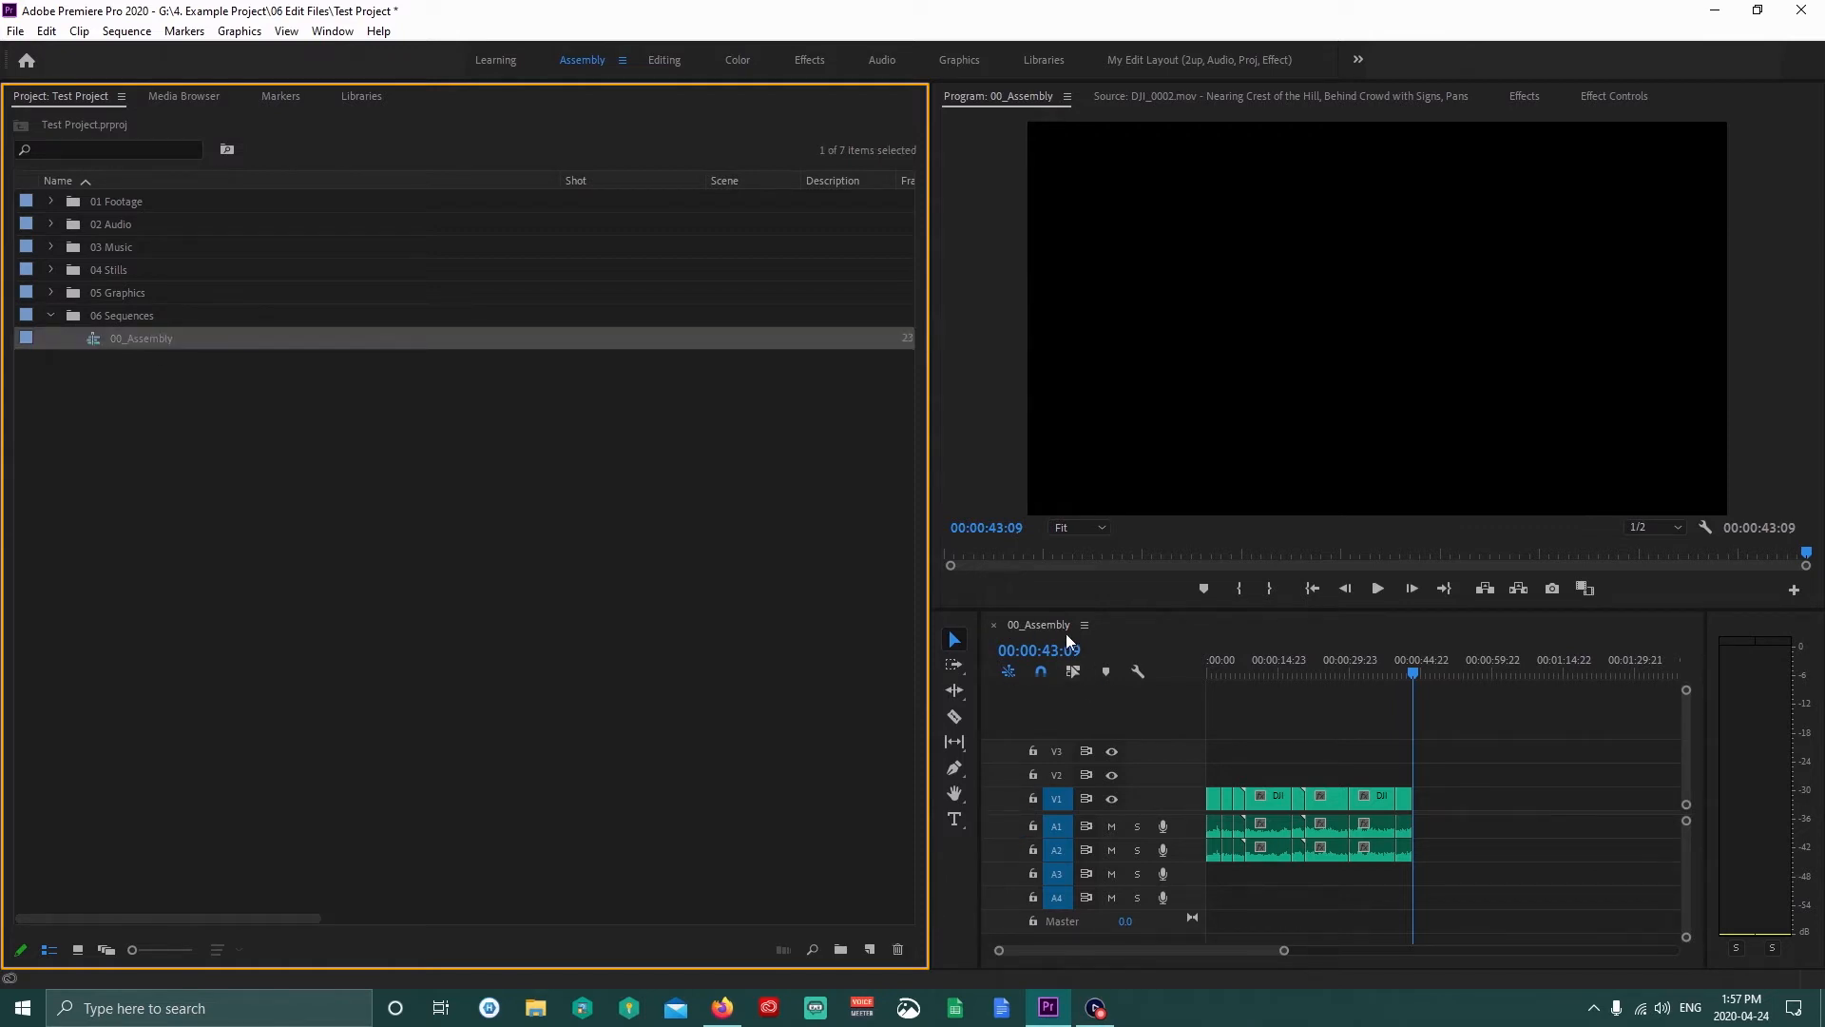
right_click(96, 341)
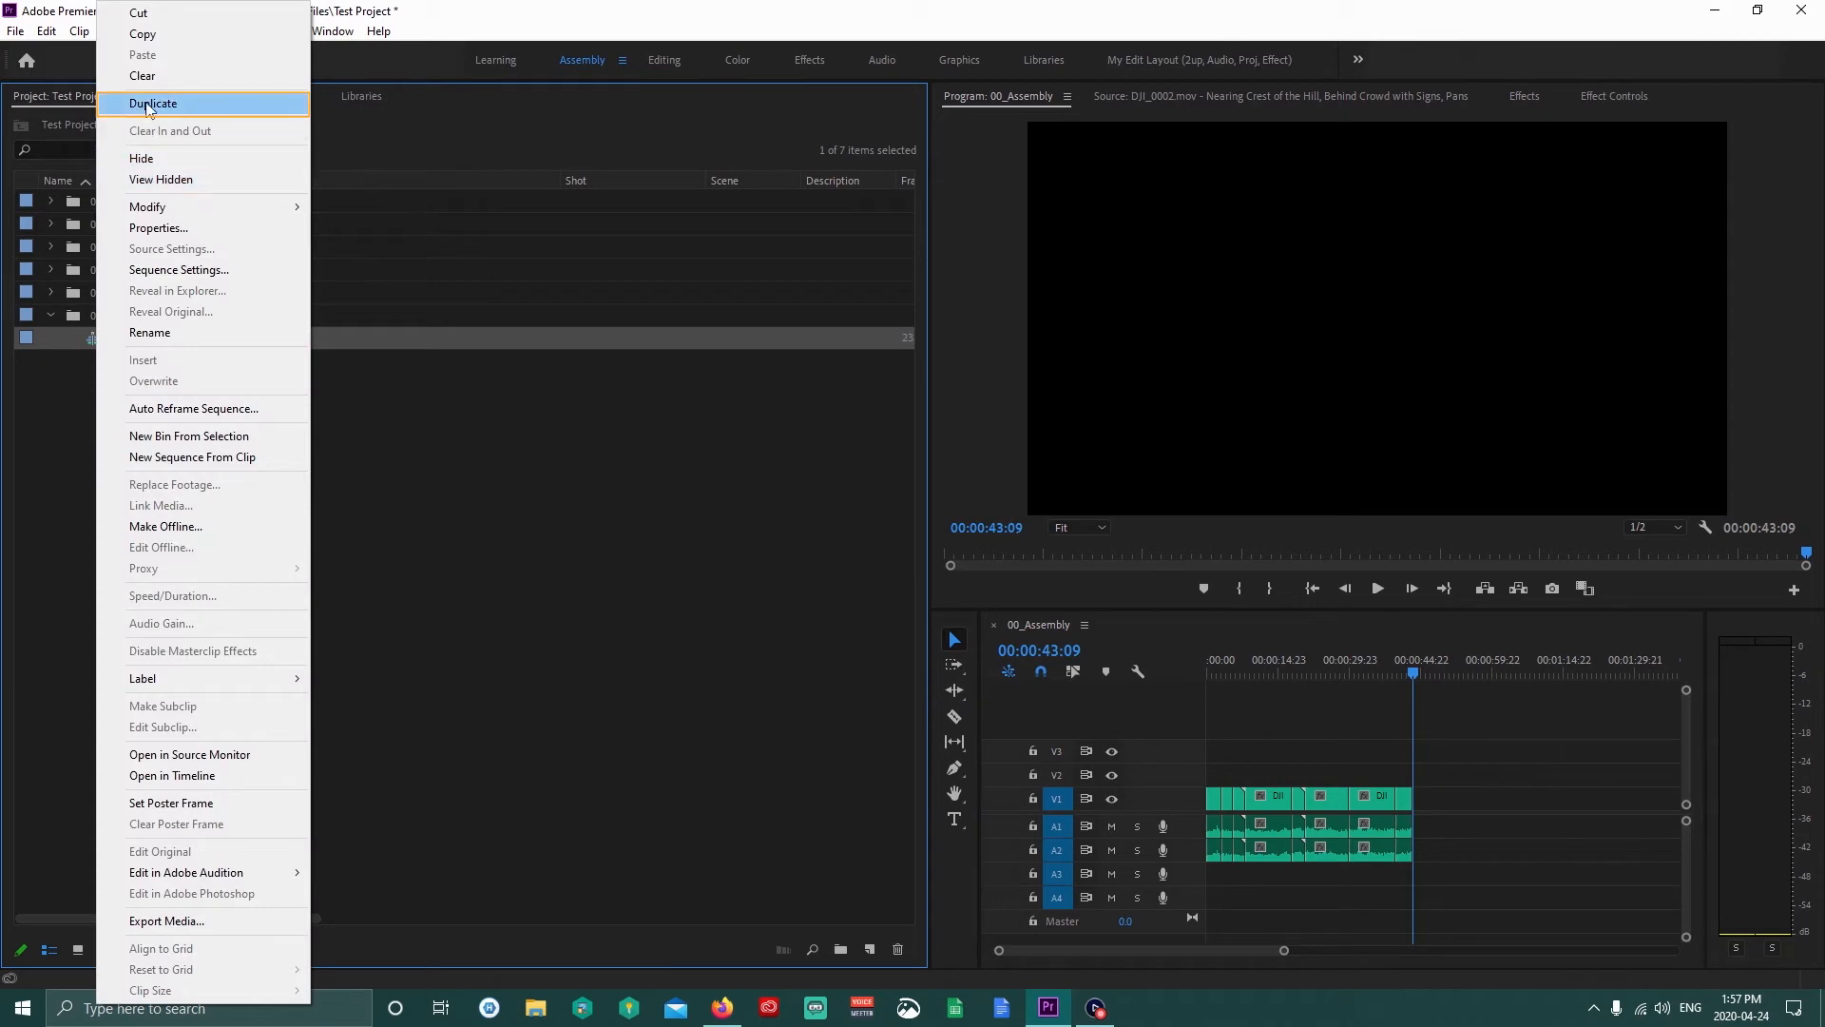
left_click(192, 109)
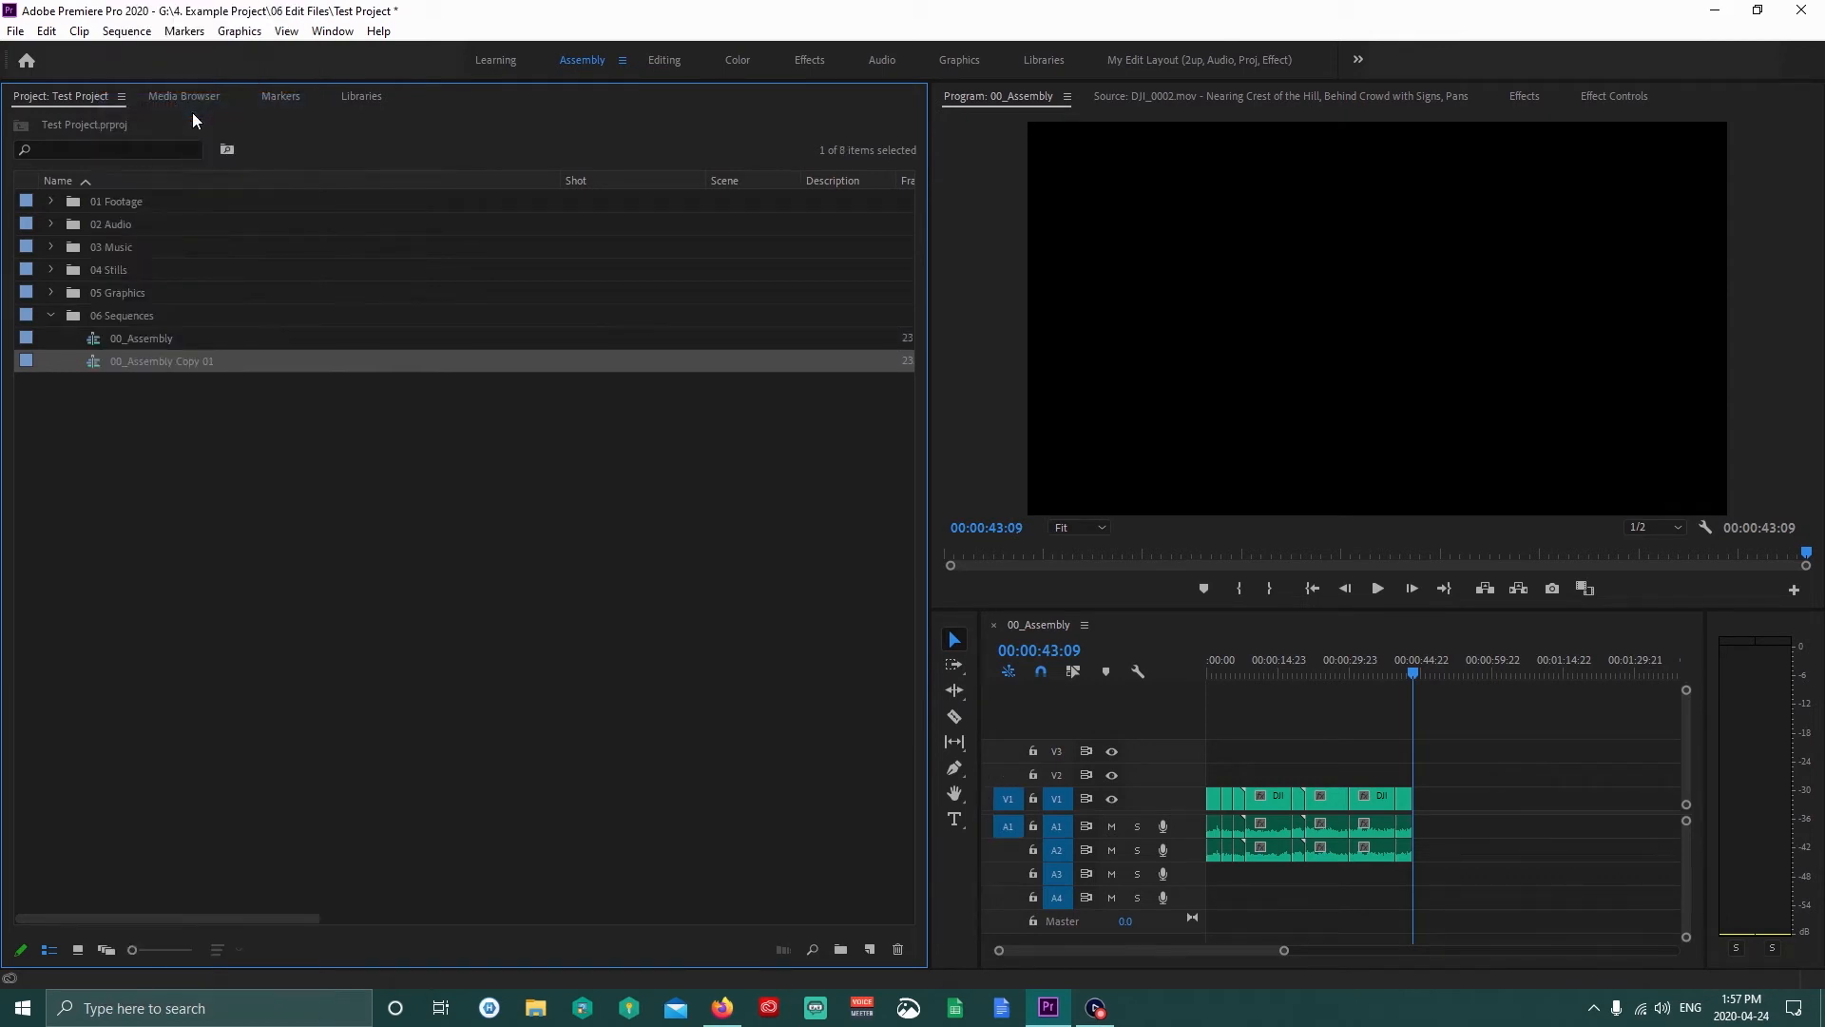
Rename the duplicated sequence as "01_Assembly (Edited Down)".
left_click(130, 360)
left_click(145, 362)
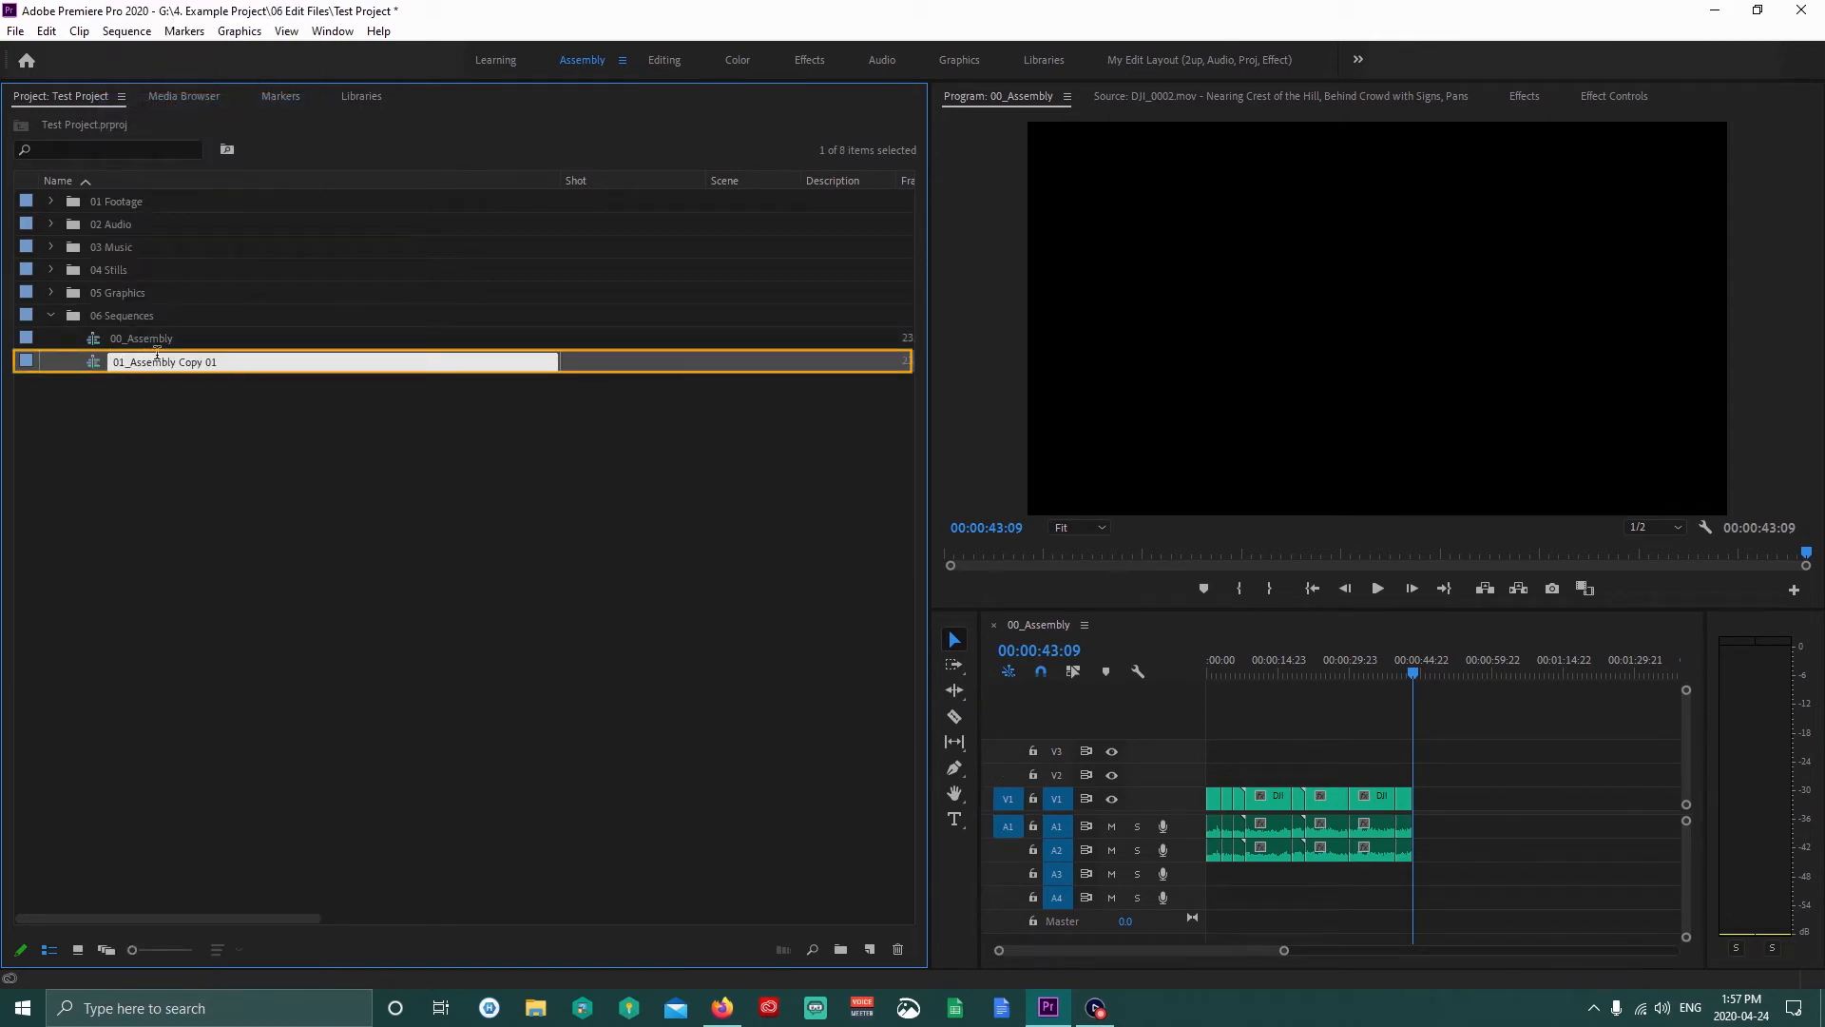
left_click_drag(176, 361, 243, 362)
type("(Edited Down")
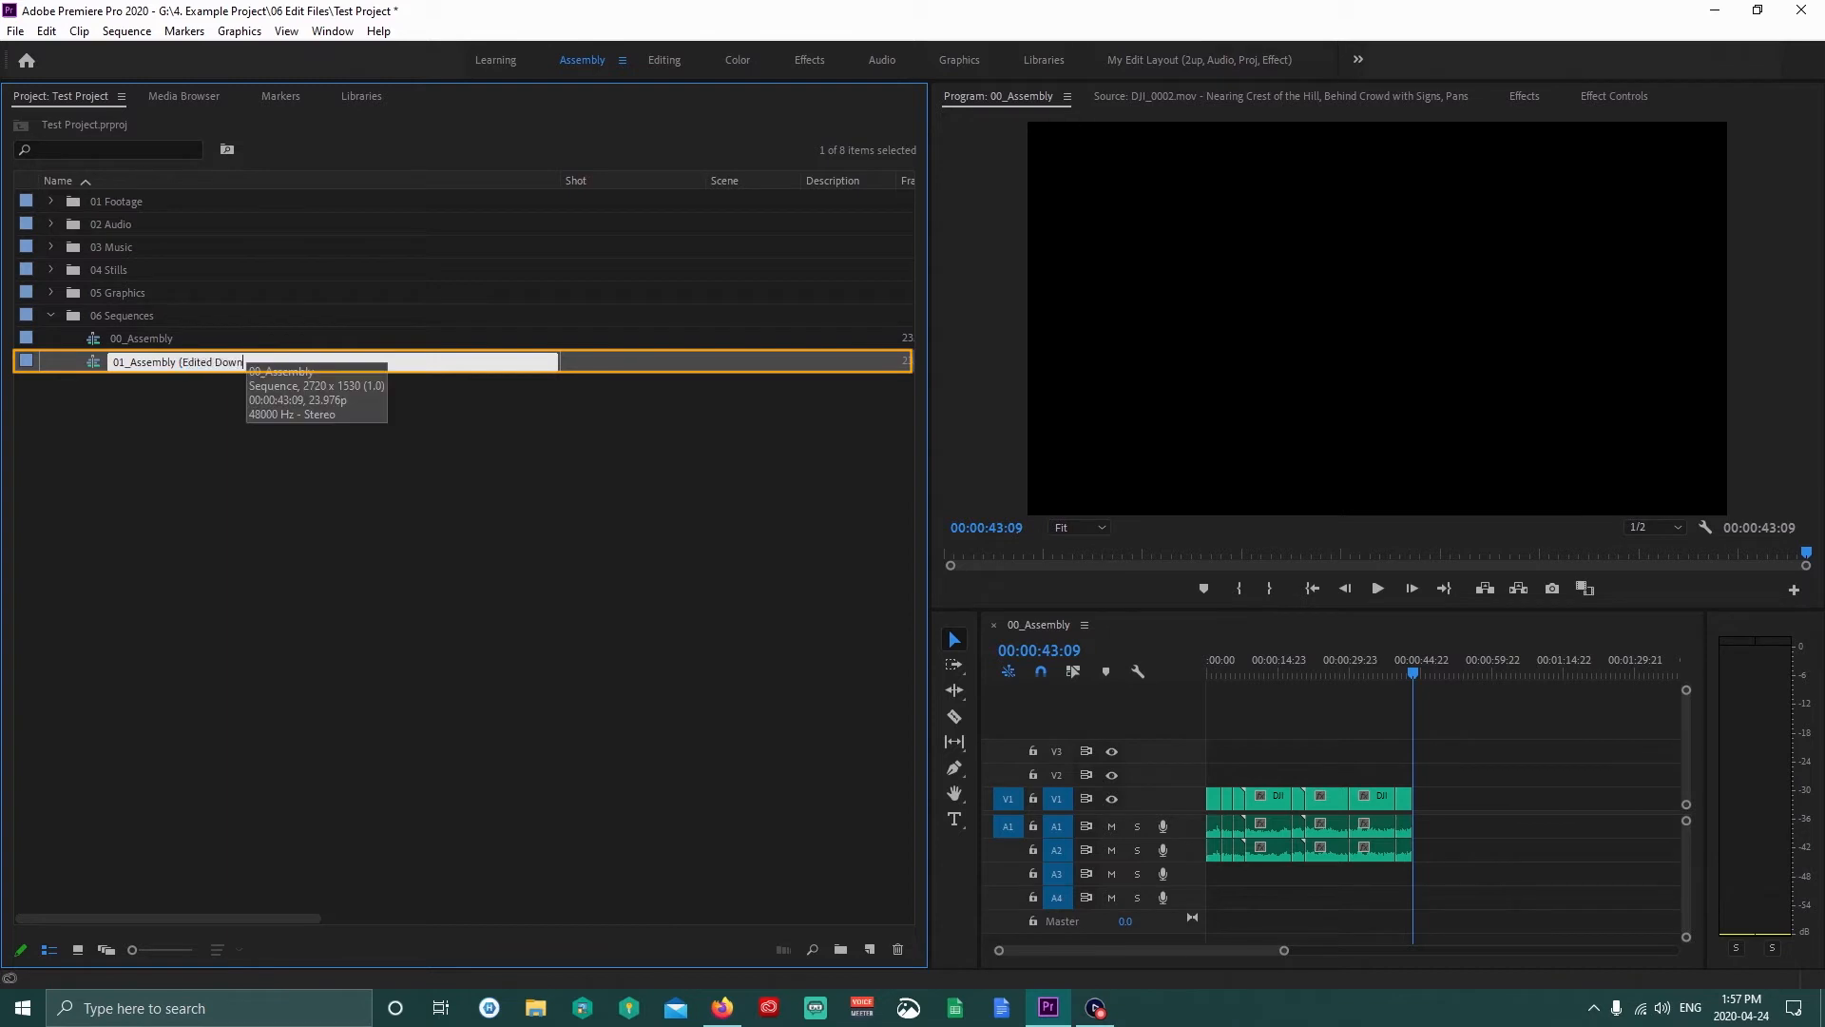
type(")")
key("Return")
Open 01_Assembly (Edited Down) in the timeline, close 00_Assembly and return the playhead to the start.
double_click(90, 360)
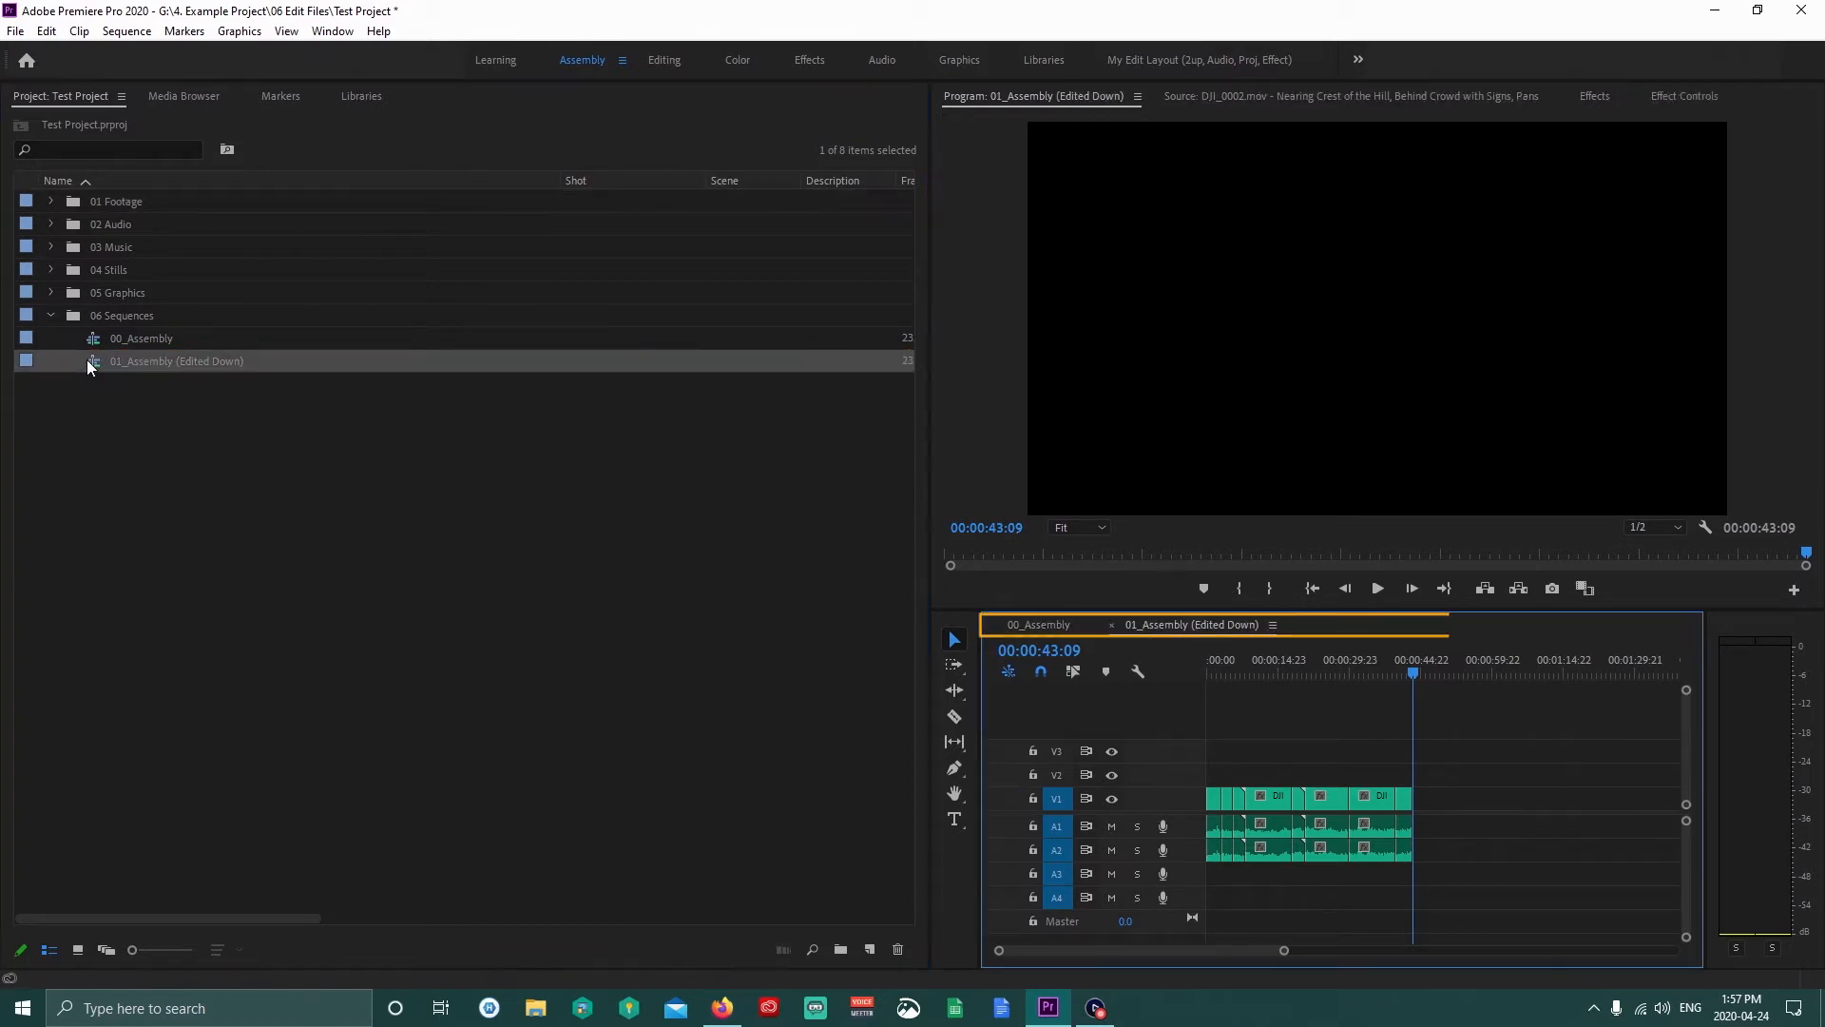
left_click(994, 624)
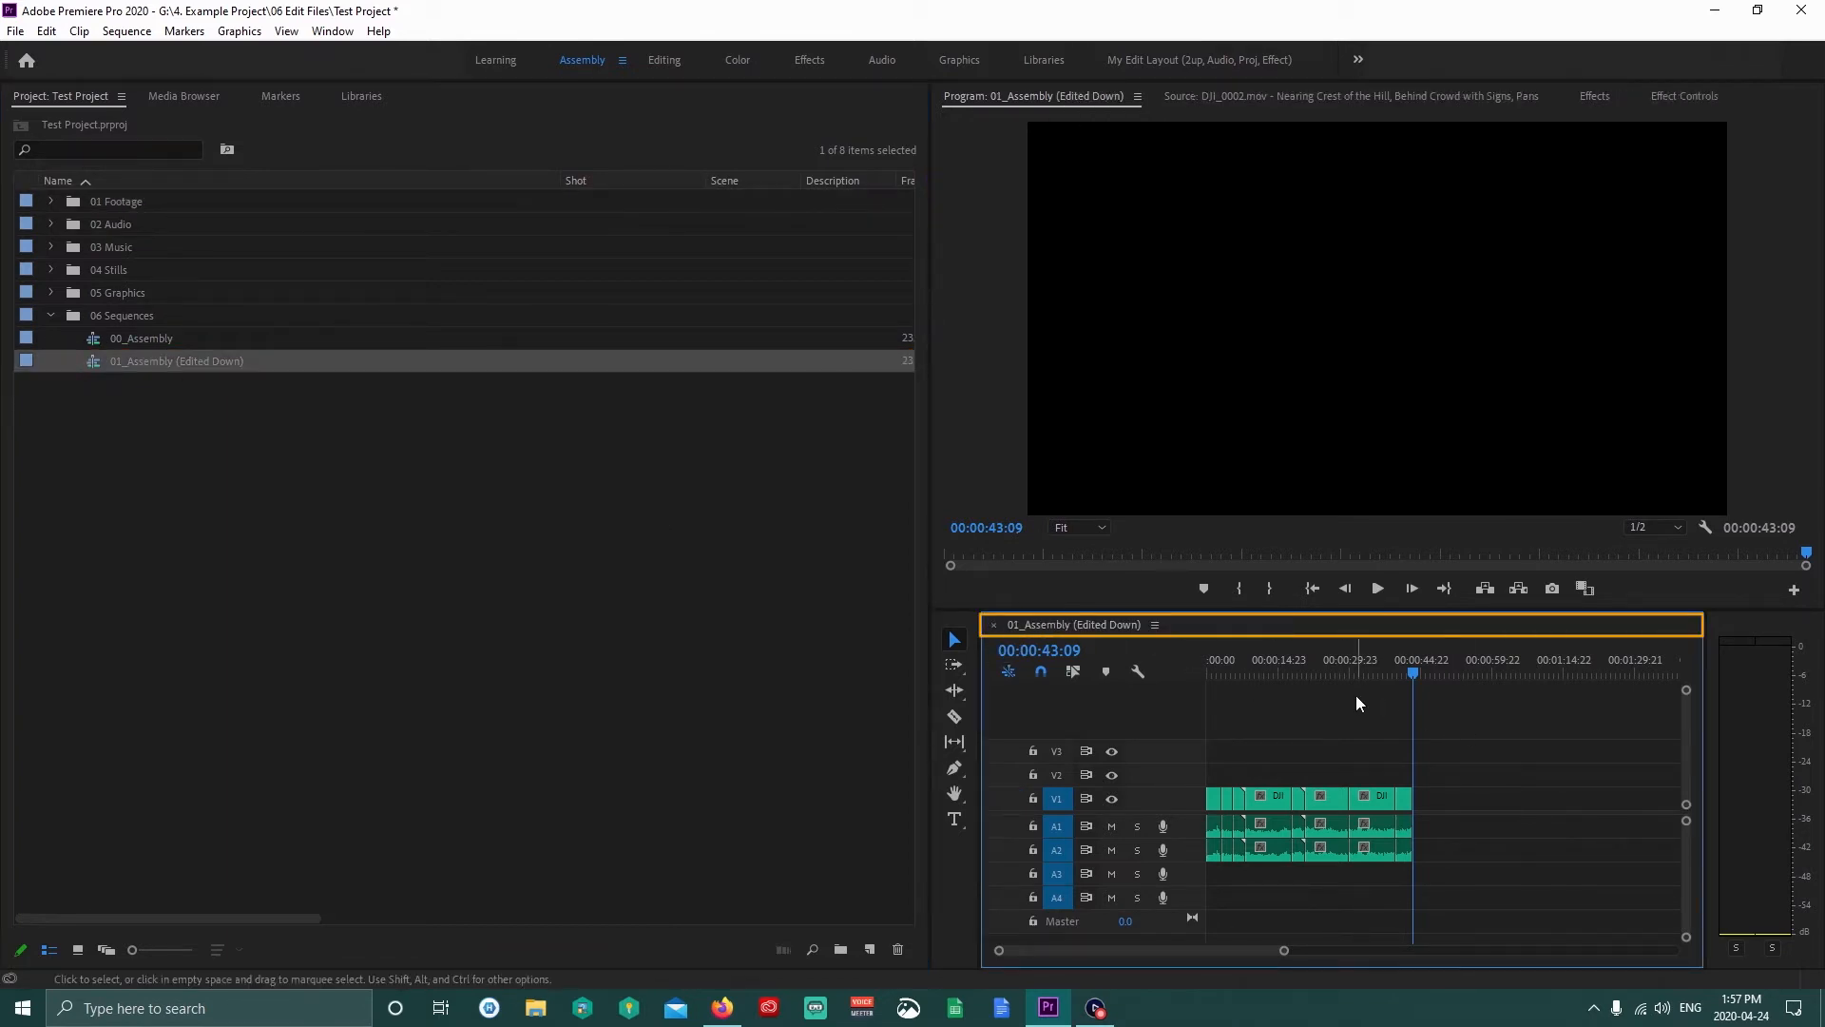
key("Home")
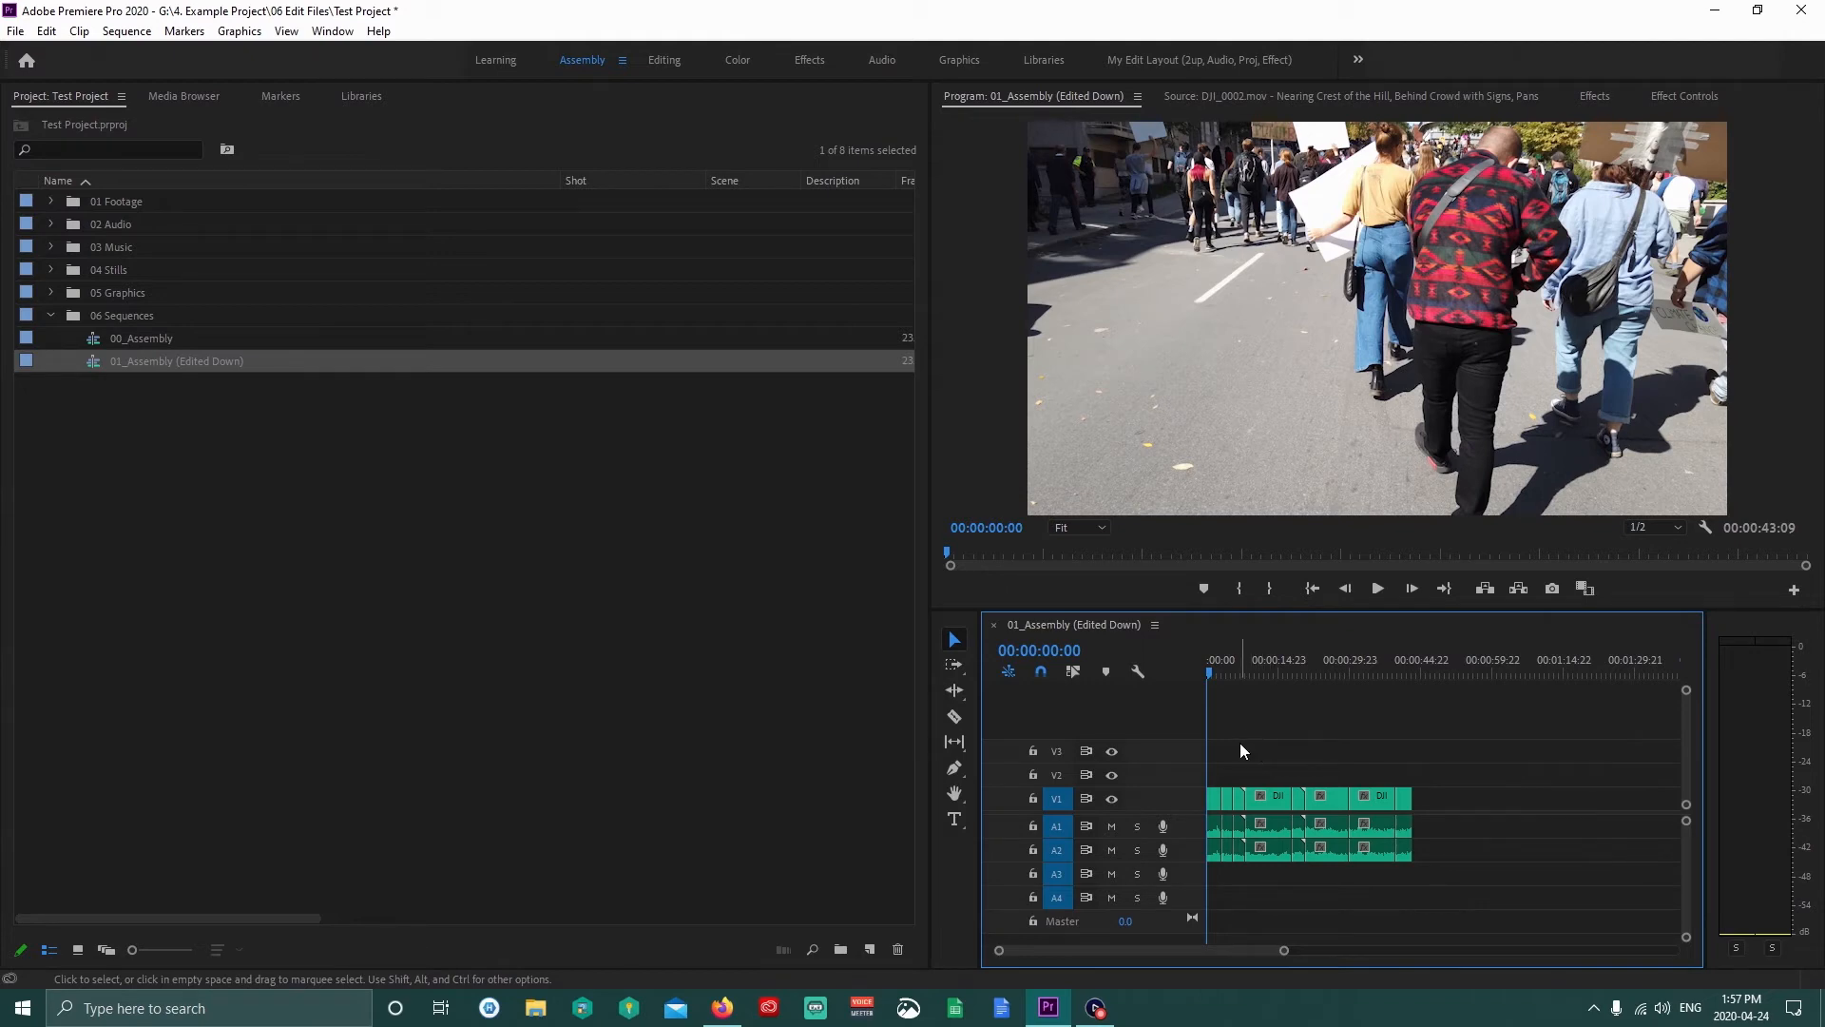
scroll(1240, 744, "up", 7)
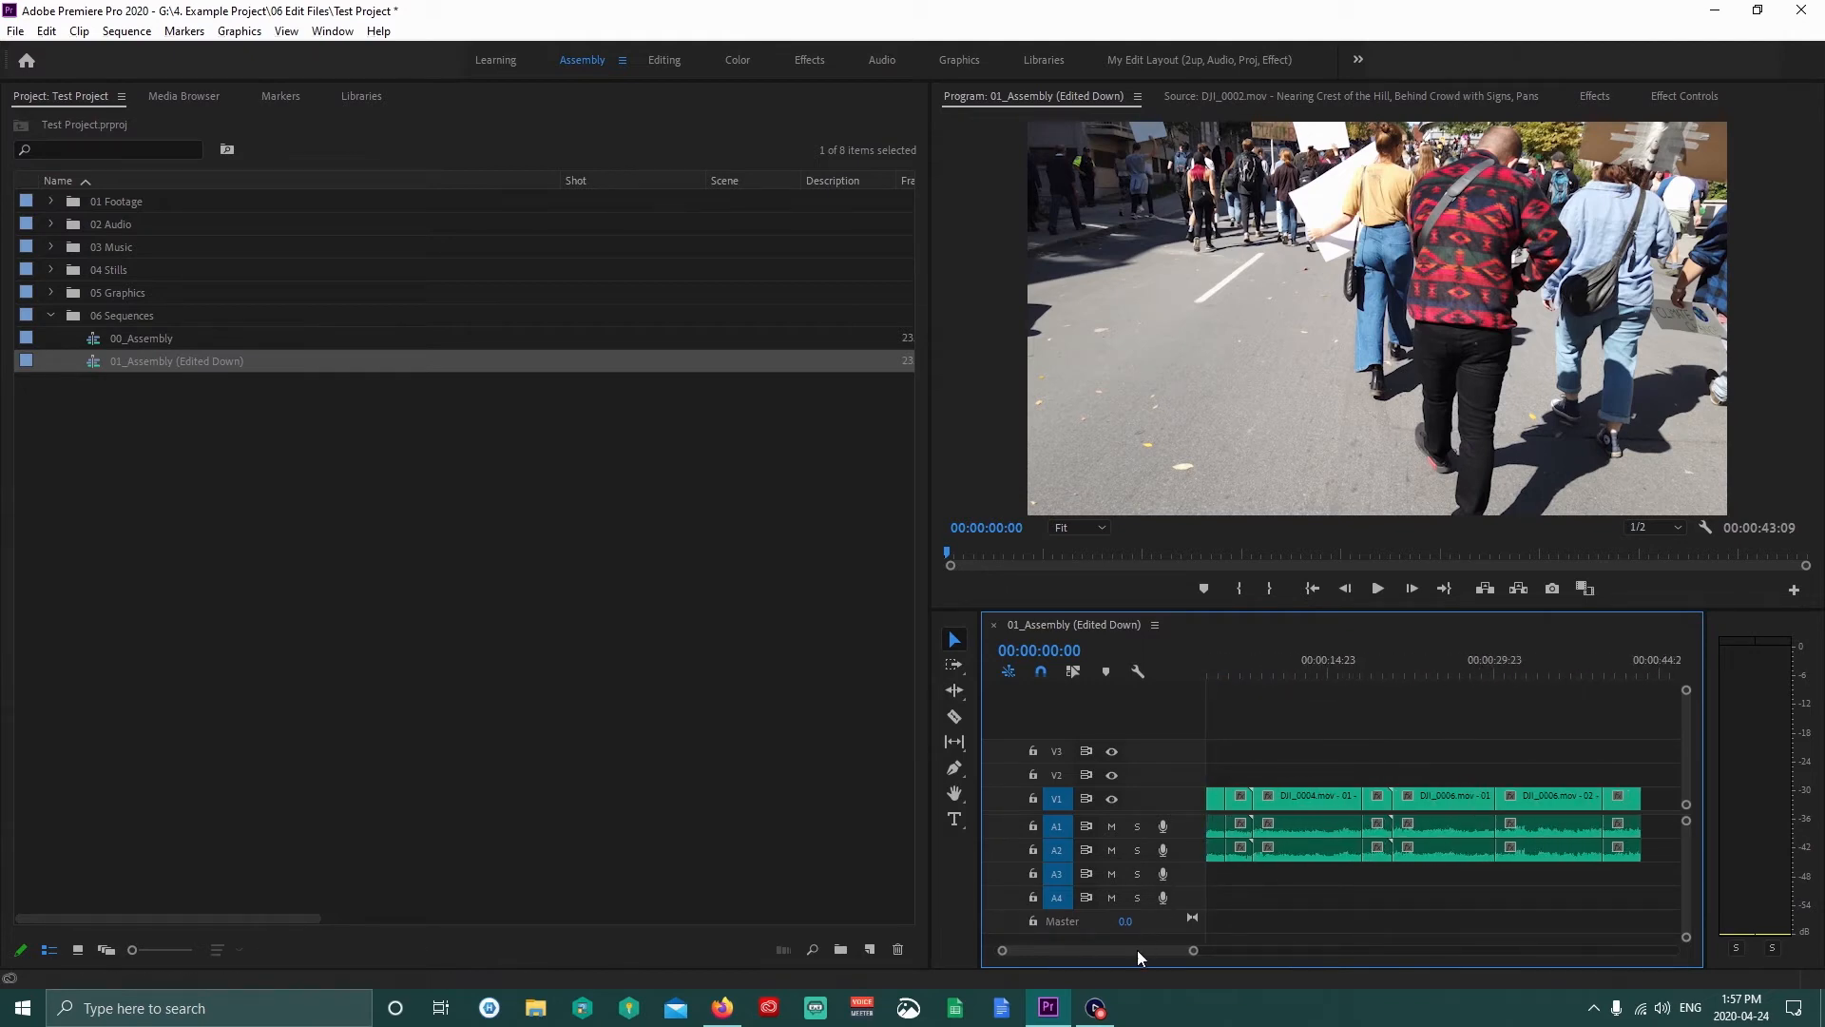
left_click_drag(1136, 950, 1098, 950)
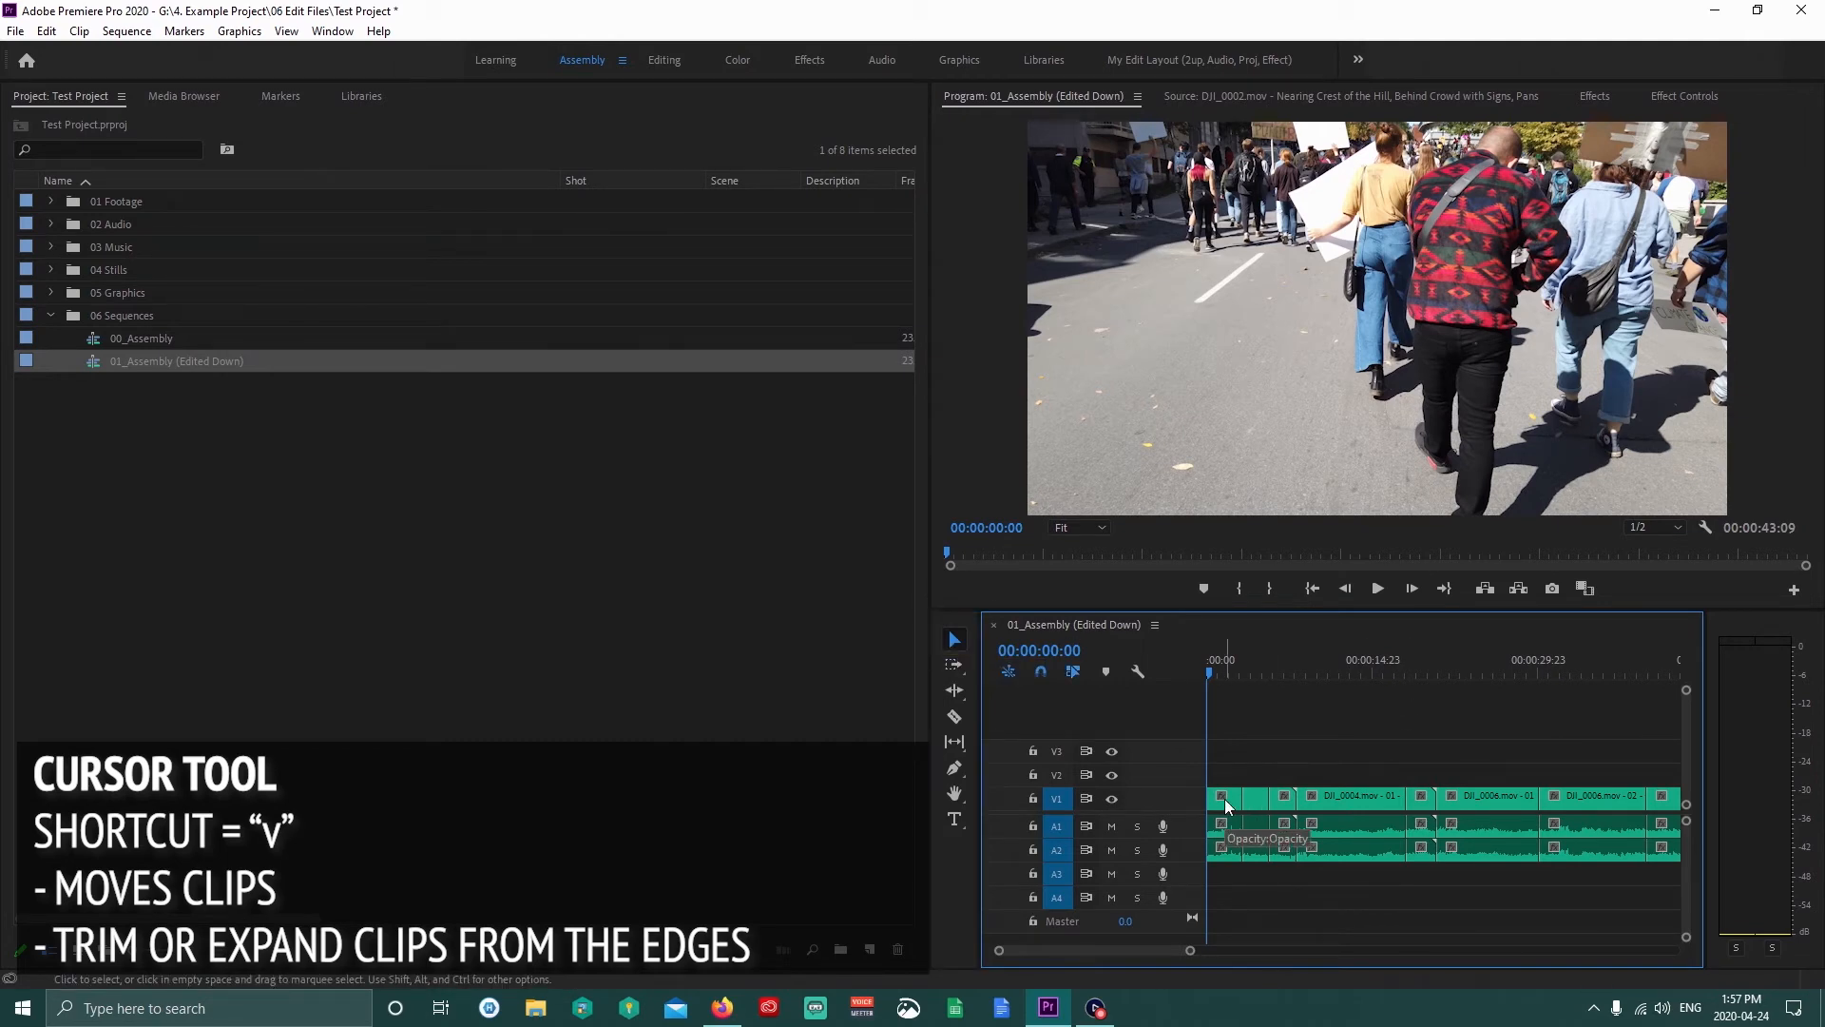
Try to move the group of DJI_0004 and following clips on V1 to a later time, then undo the move.
mouse_move(1225, 804)
left_mouse_down()
mouse_move(1236, 732)
mouse_move(1388, 761)
mouse_move(1227, 789)
left_mouse_up()
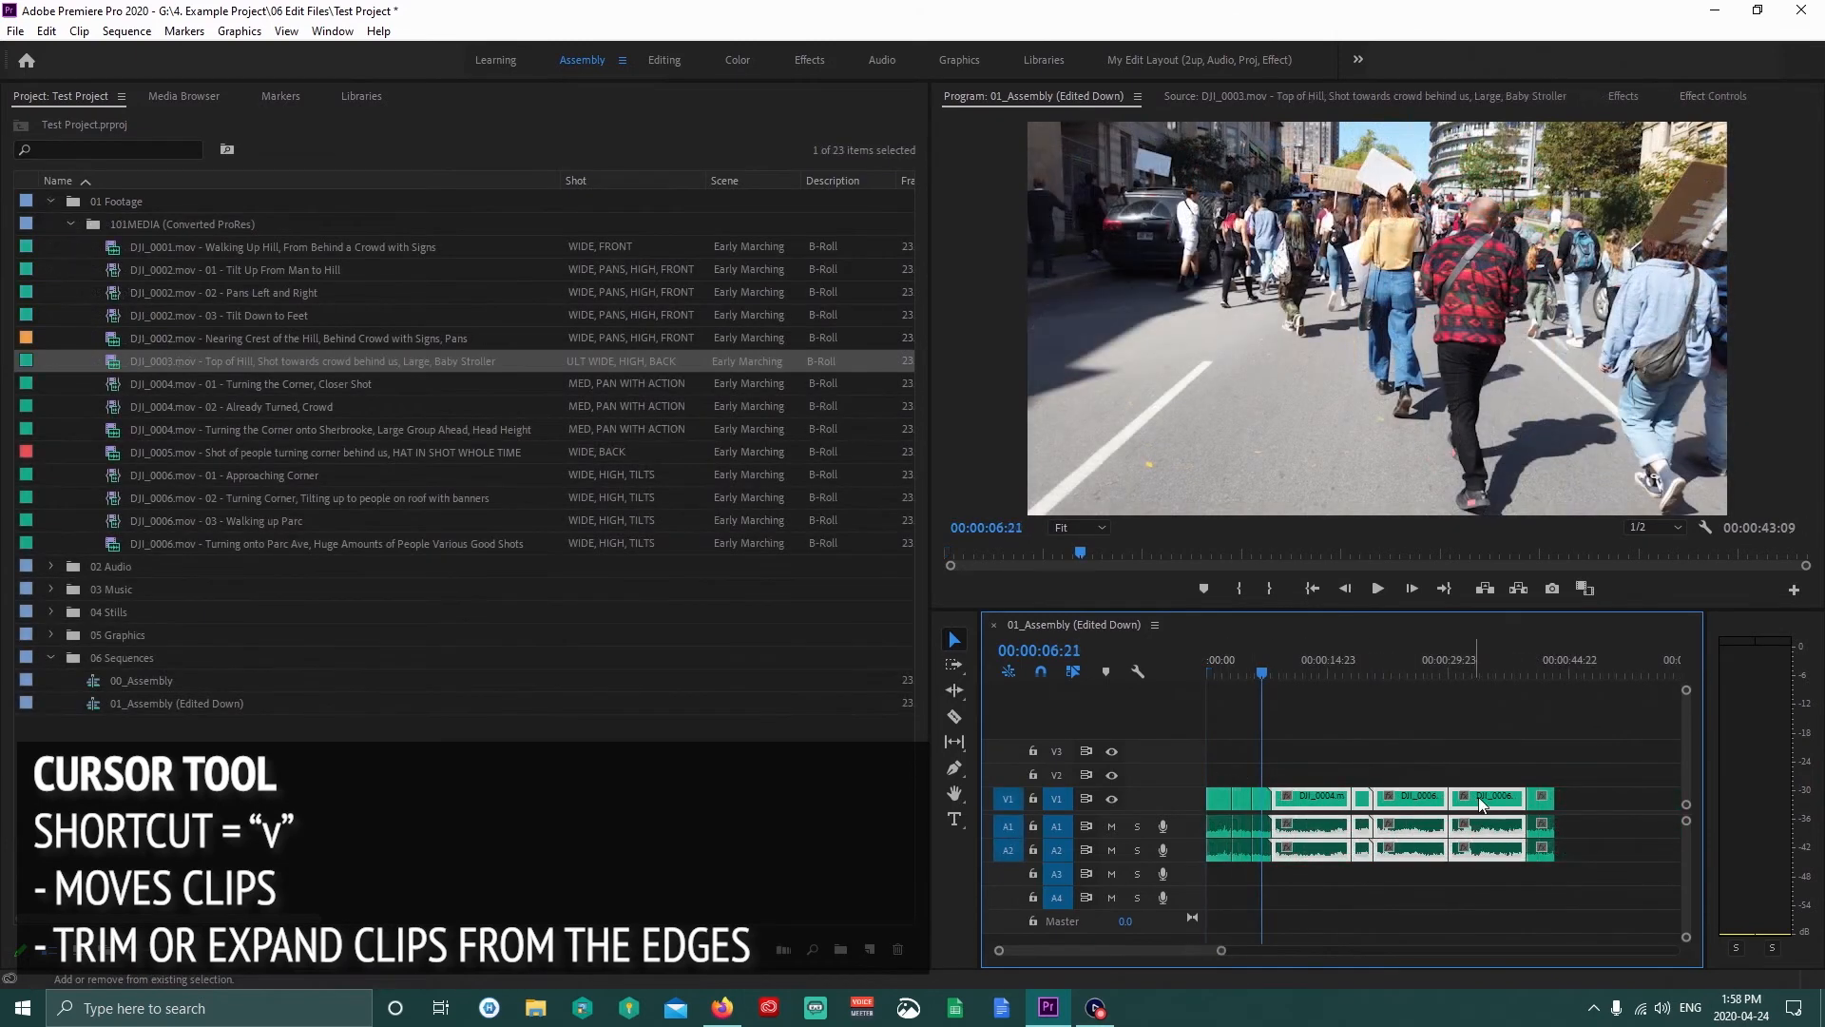
left_click(1306, 797)
left_click_drag(1308, 734, 1580, 808)
left_click_drag(1295, 800, 1499, 799)
key("ctrl+z")
Trim the start of the DJI_0004 clip on V1 and move the clips after the gap back to an earlier time.
left_click_drag(1263, 673, 1233, 673)
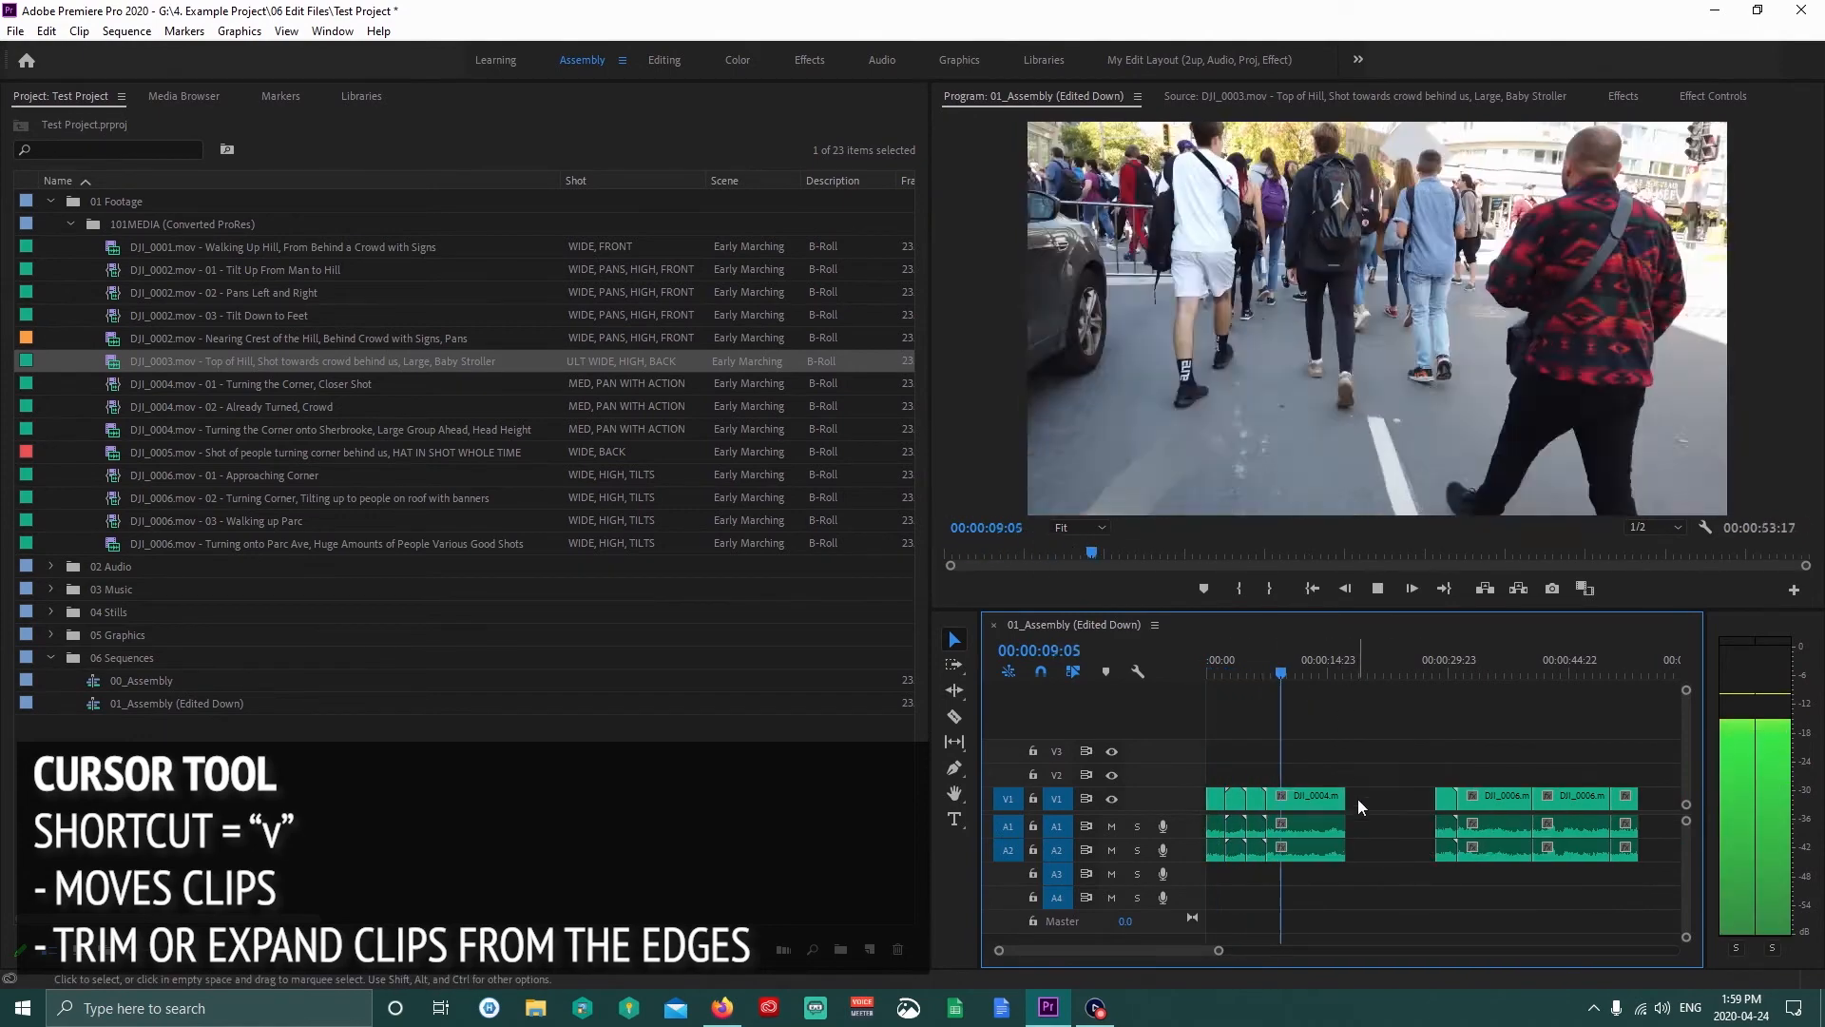
left_click(1310, 664)
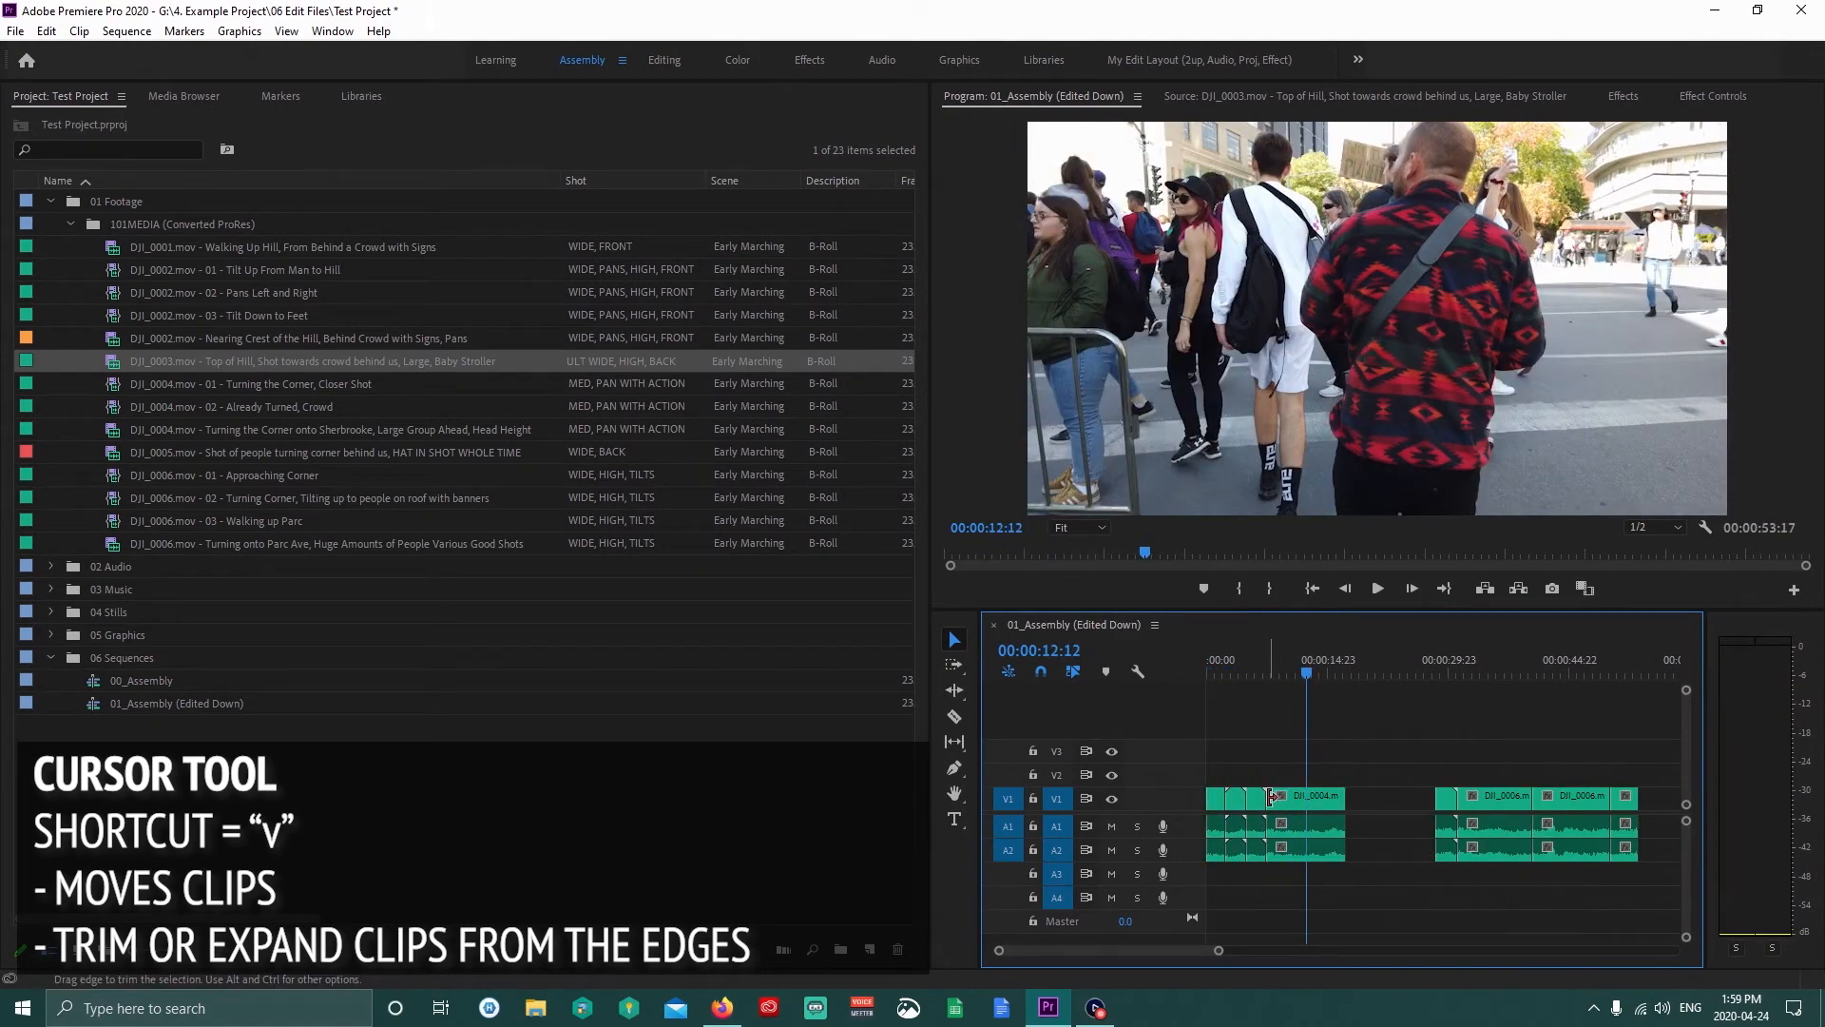
left_click_drag(1272, 797, 1288, 798)
left_click_drag(1484, 797, 1378, 796)
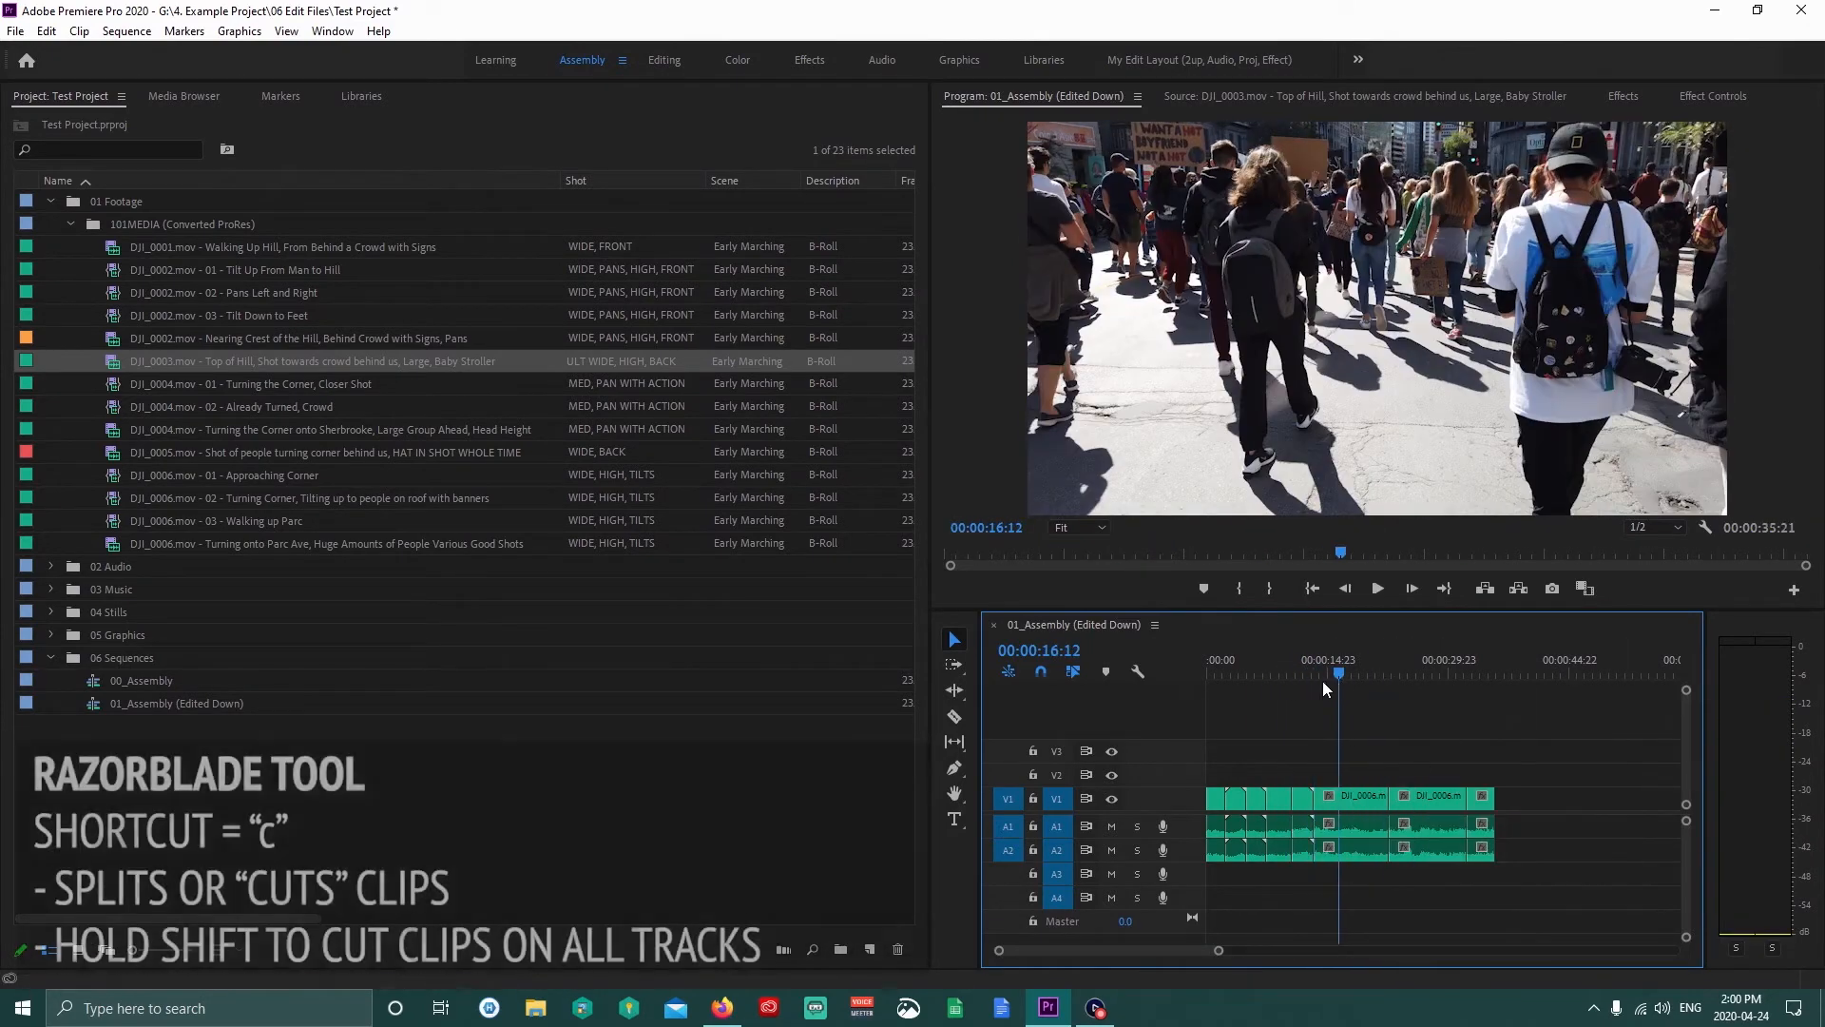
Split the overlapping DJI_0006 clips on all tracks at 00:00:19:14 with the Razor tool.
left_click(956, 718)
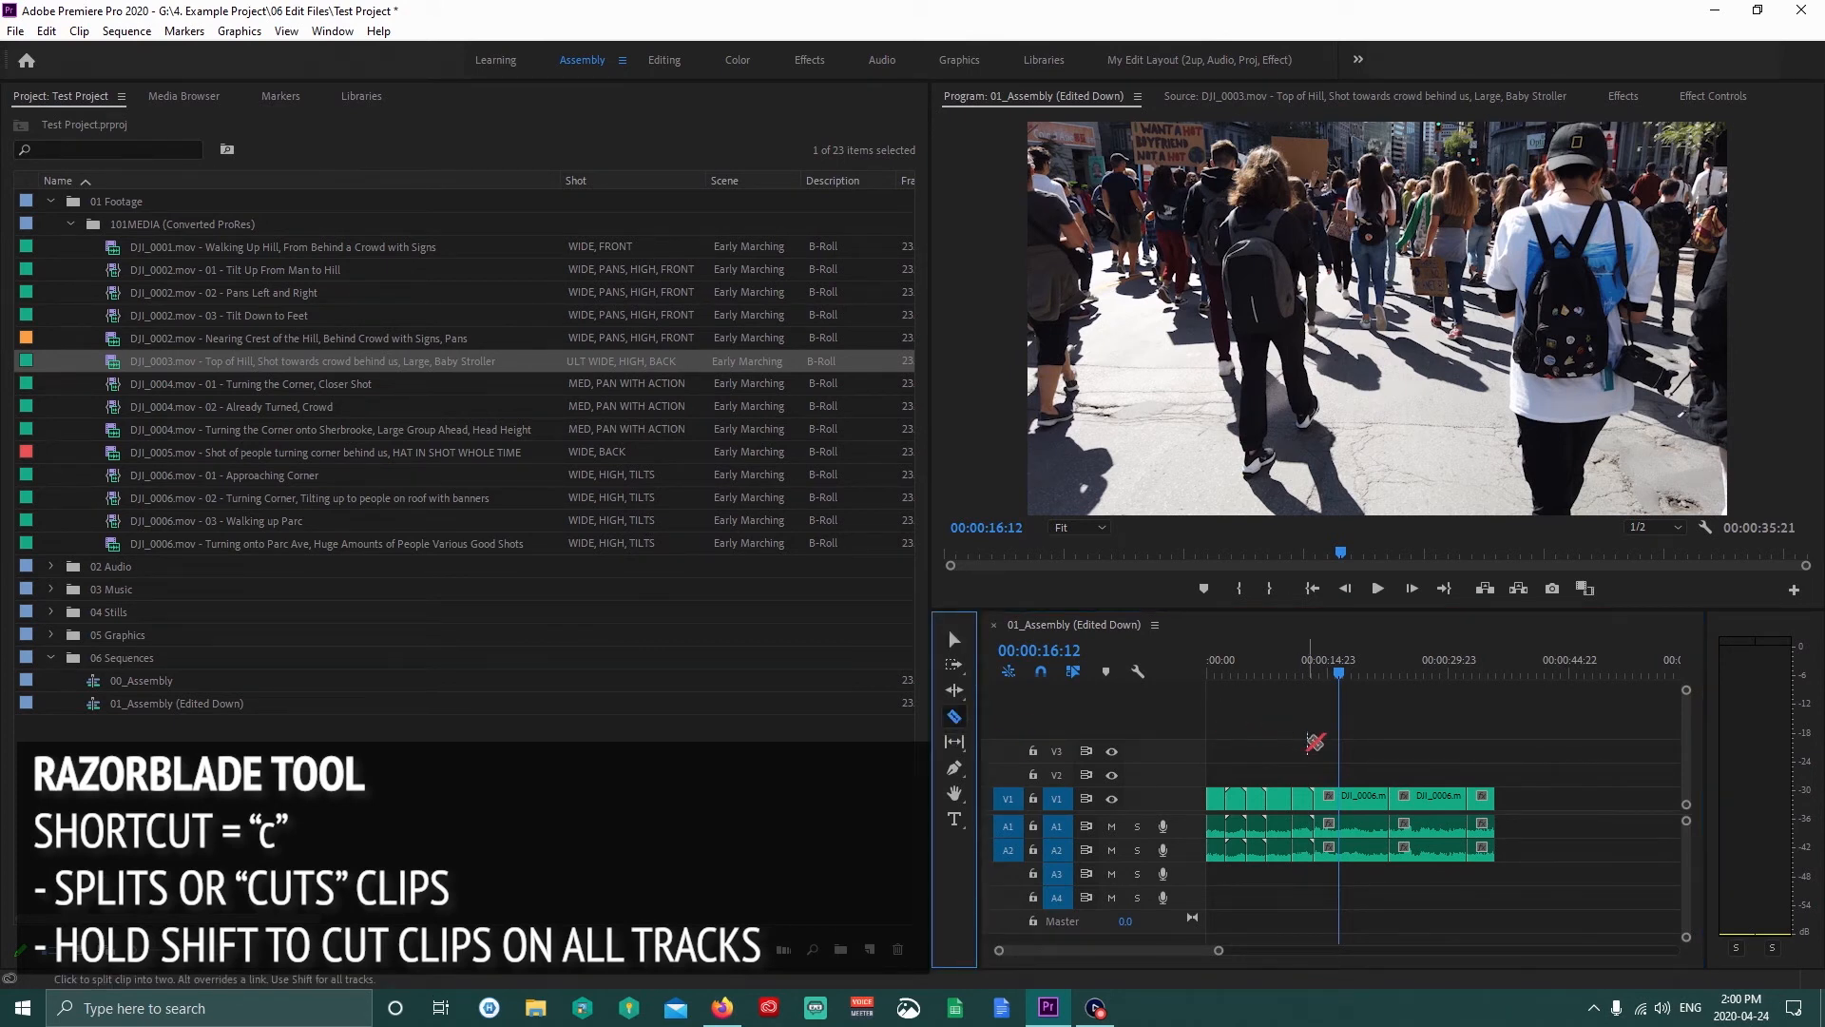
left_click(1369, 797)
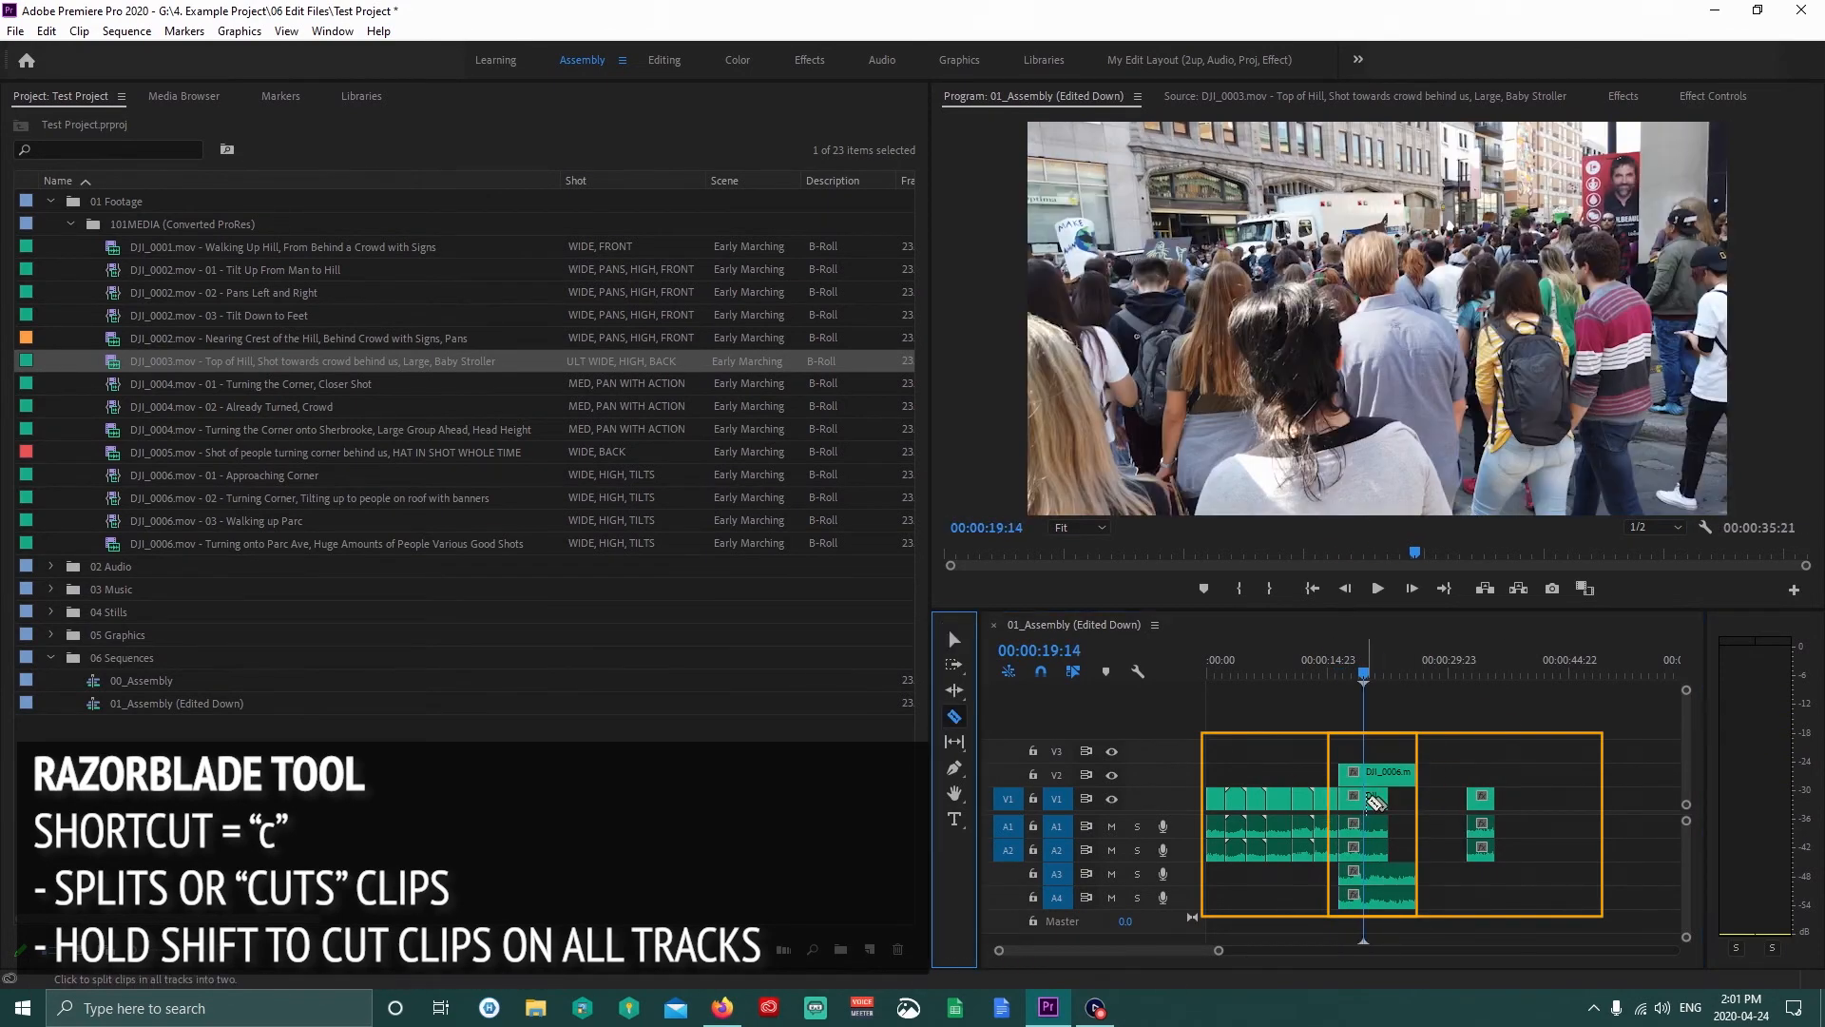
left_click(1367, 797, "shift")
key("v")
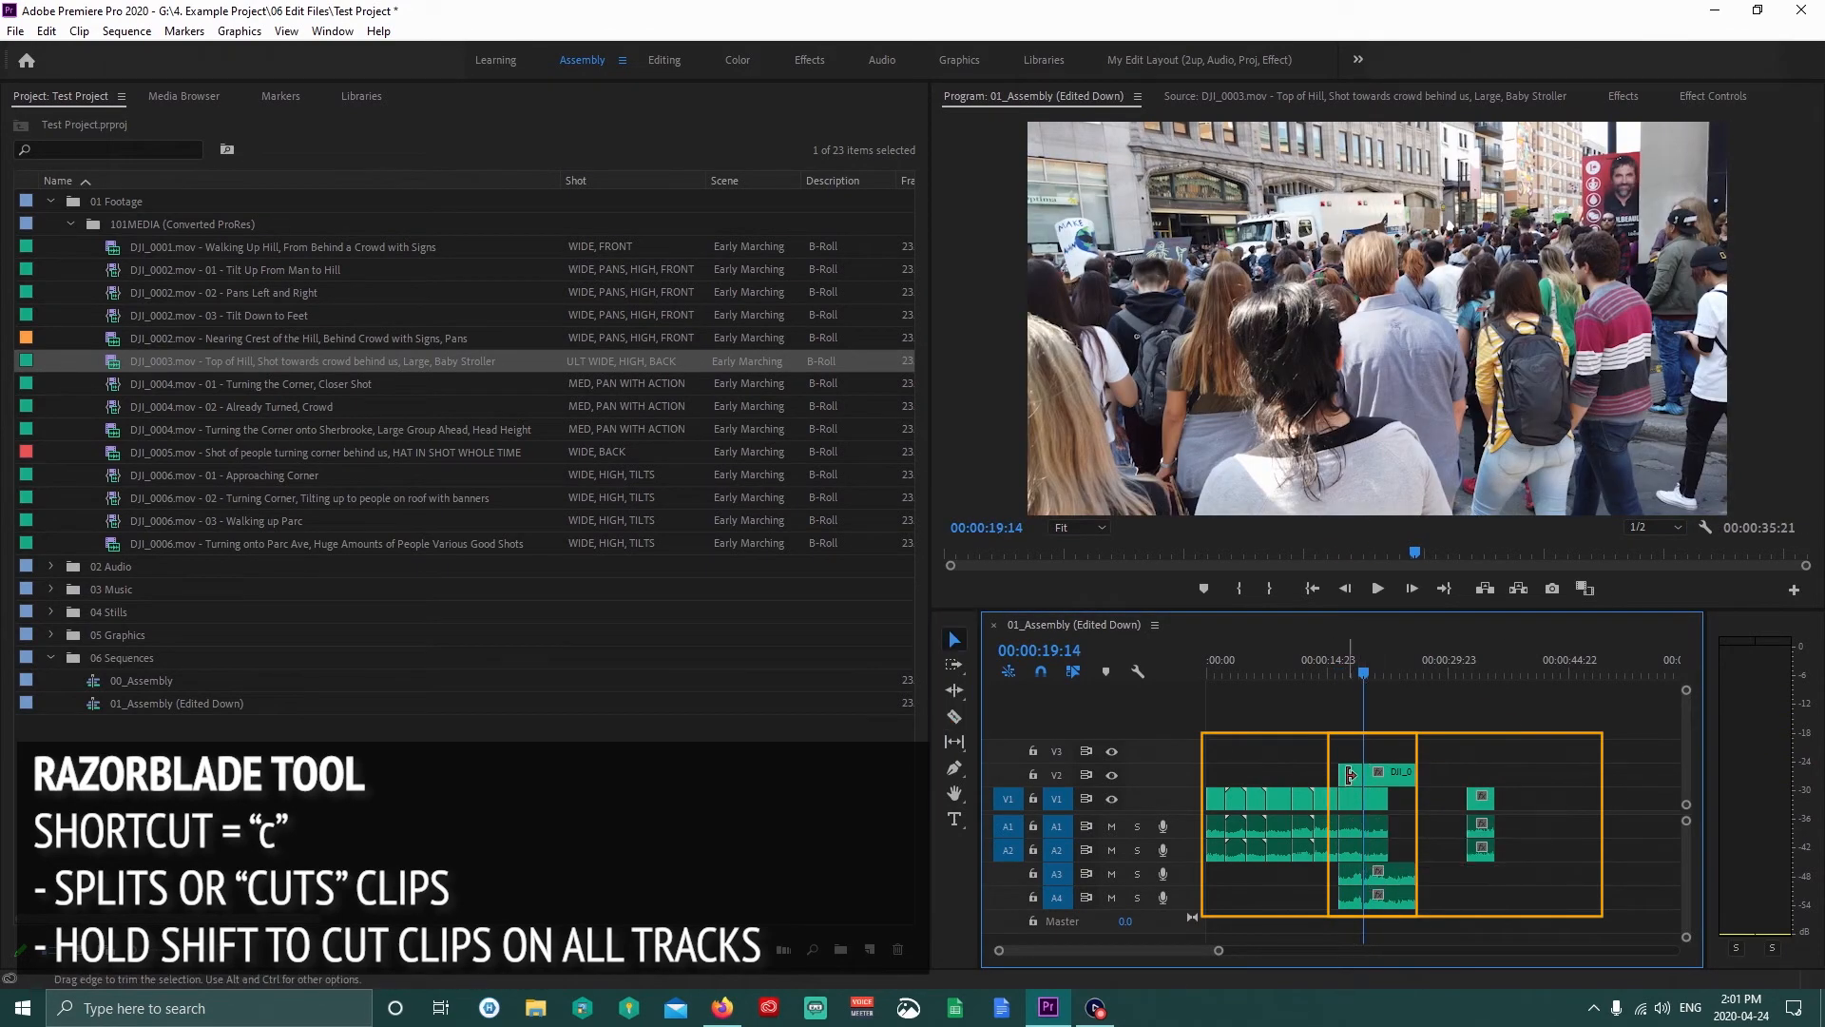
Delete the DJI_0006 pieces just before the 00:00:19:14 cut on V2 and V1 together with their linked audio.
left_click(1349, 776)
left_click(1354, 776)
key("Delete")
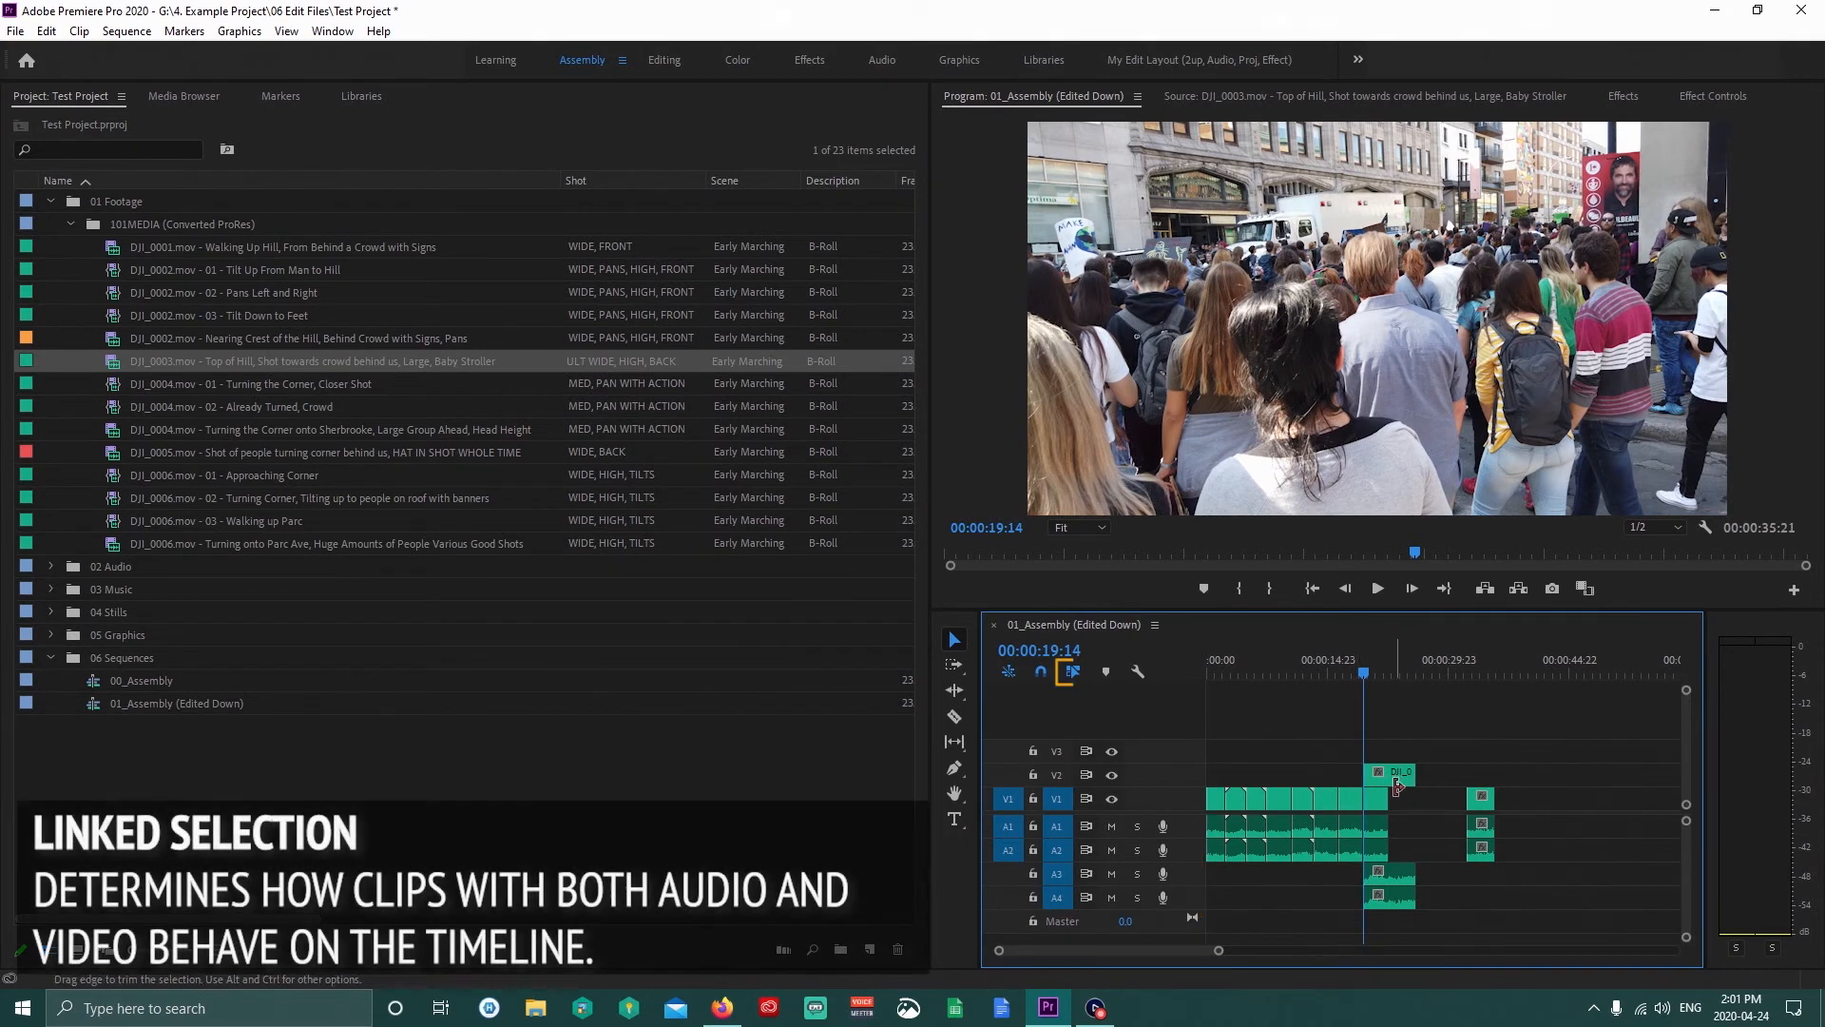
left_click(1352, 796)
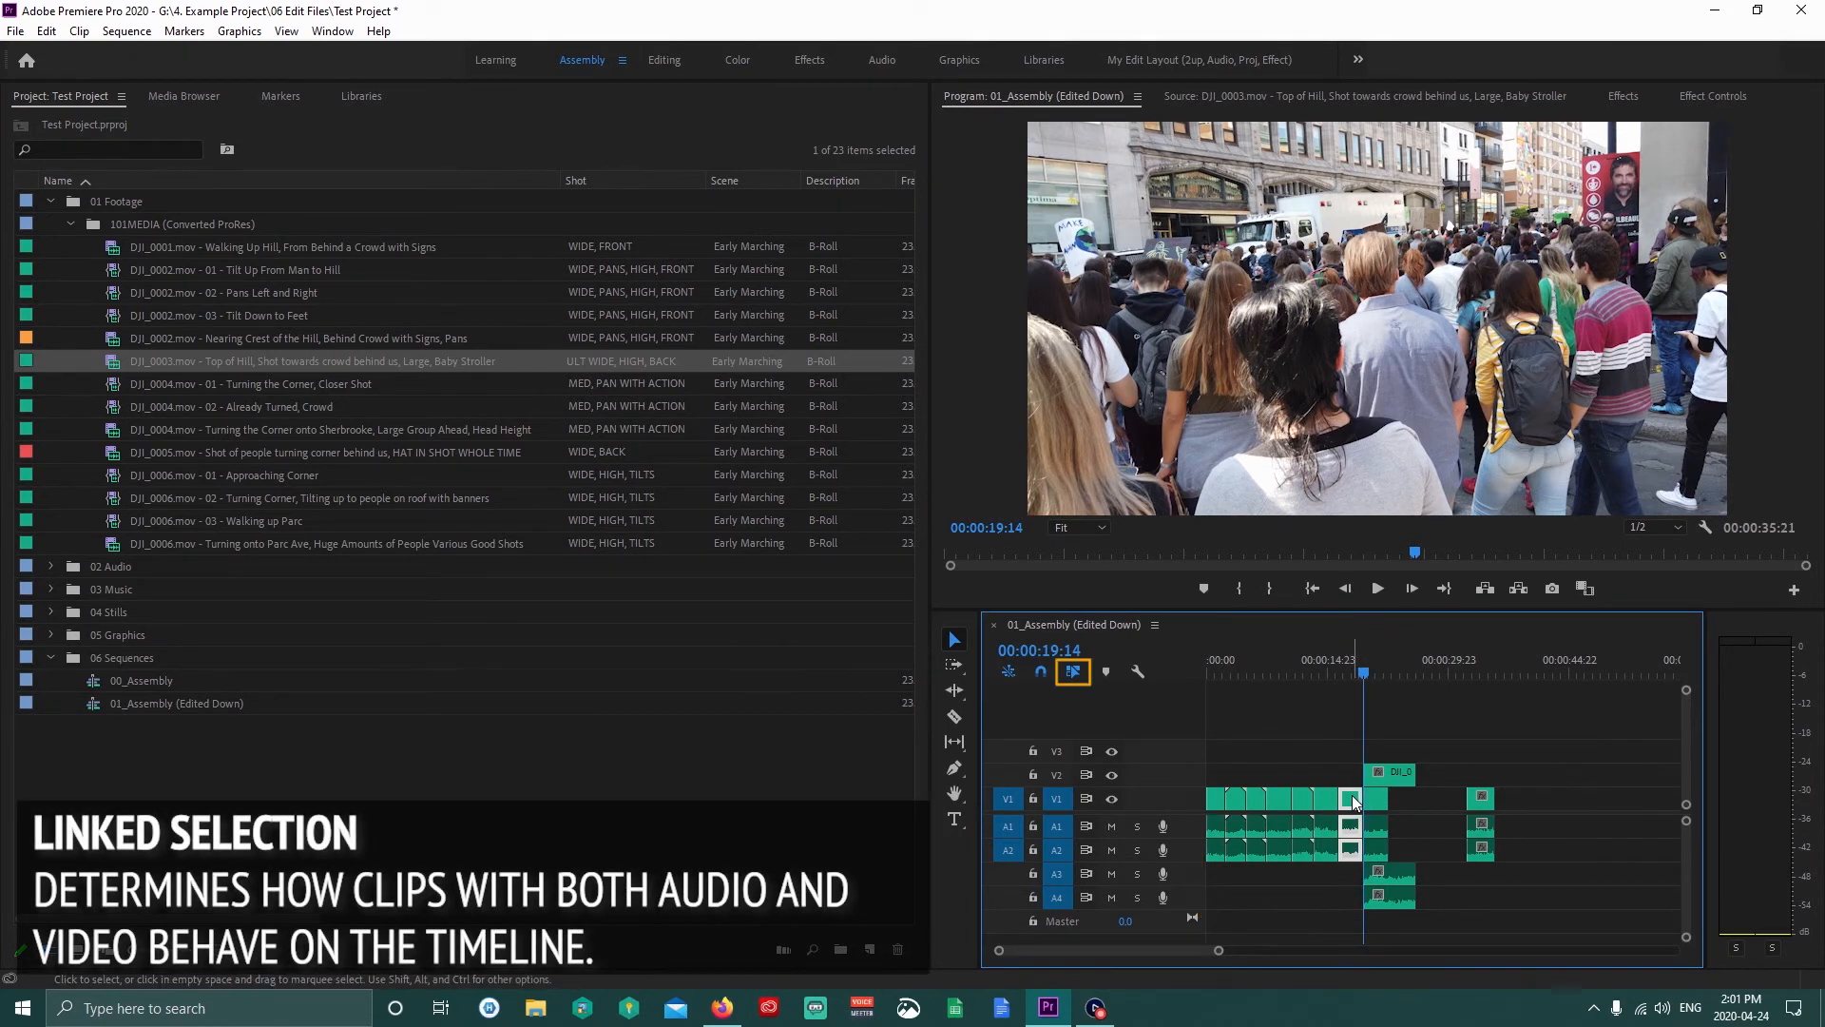
key("Delete")
Shift the remaining V1 piece back to close the gap and move the V2 clip down to V1 directly after it.
left_click_drag(1377, 800, 1351, 804)
left_click_drag(1418, 738, 1391, 908)
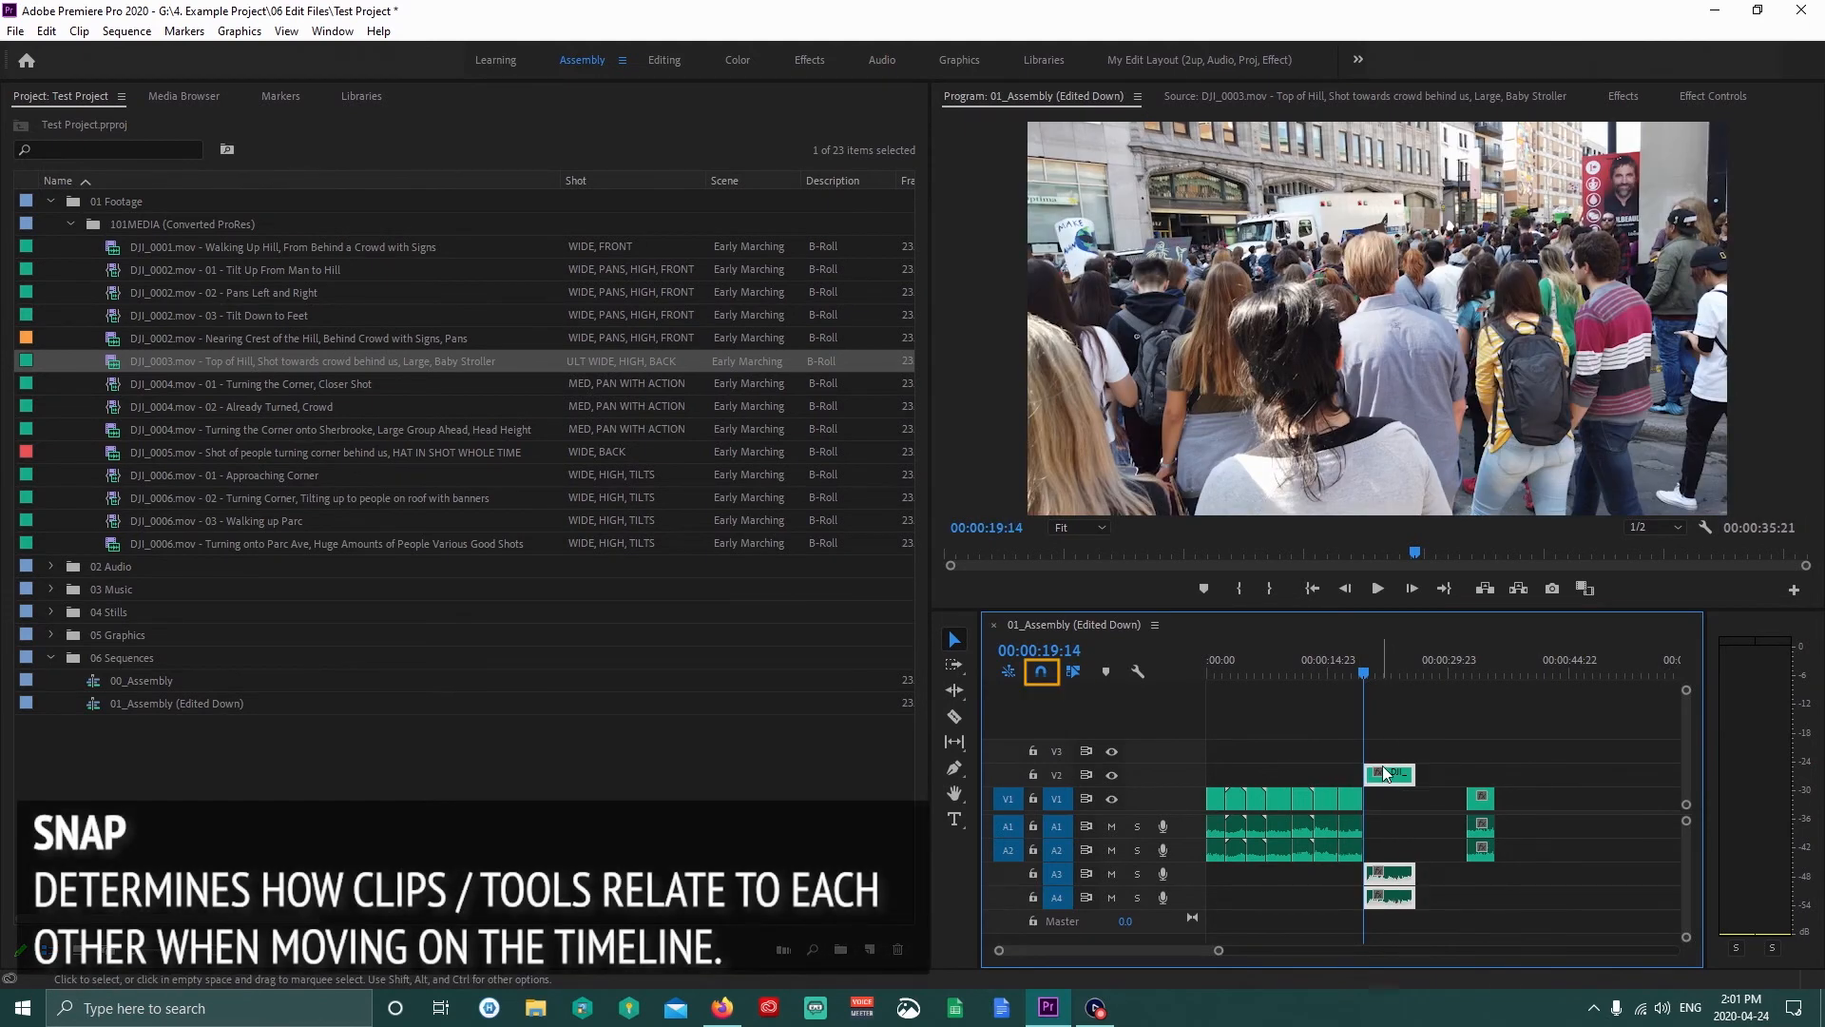
left_click_drag(1382, 767, 1390, 791)
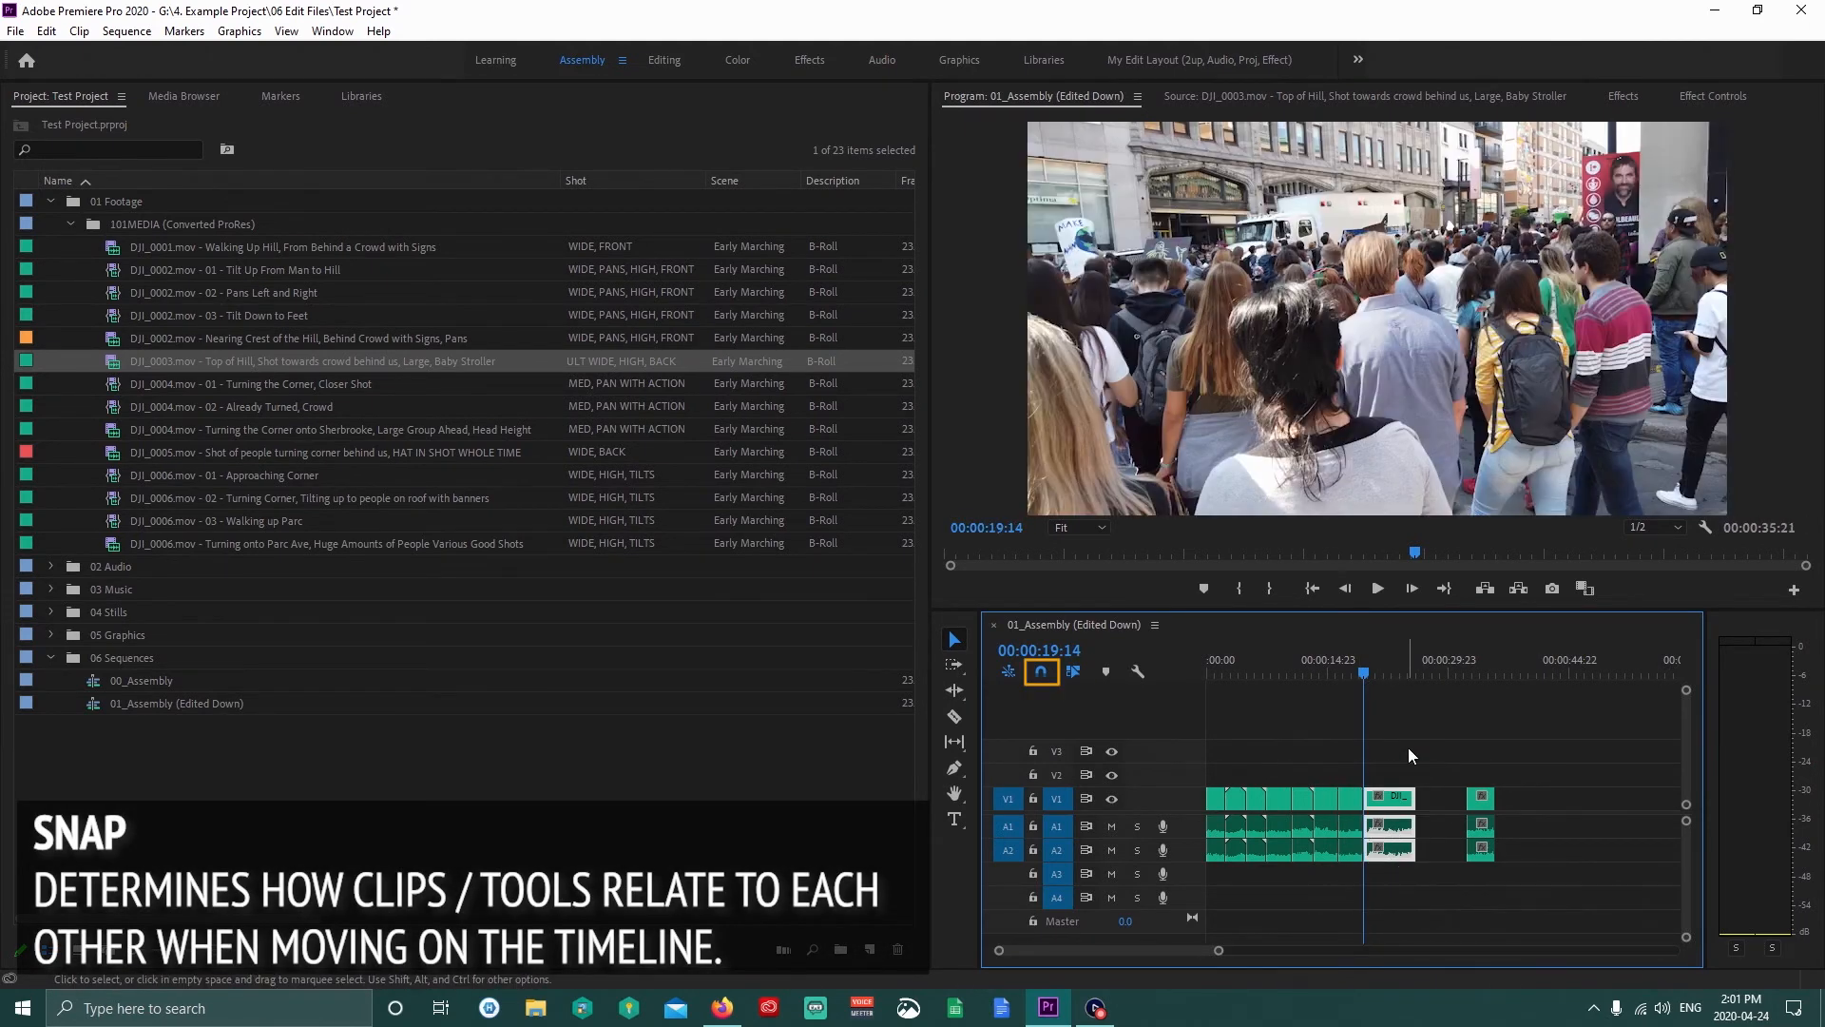
left_click(1409, 751)
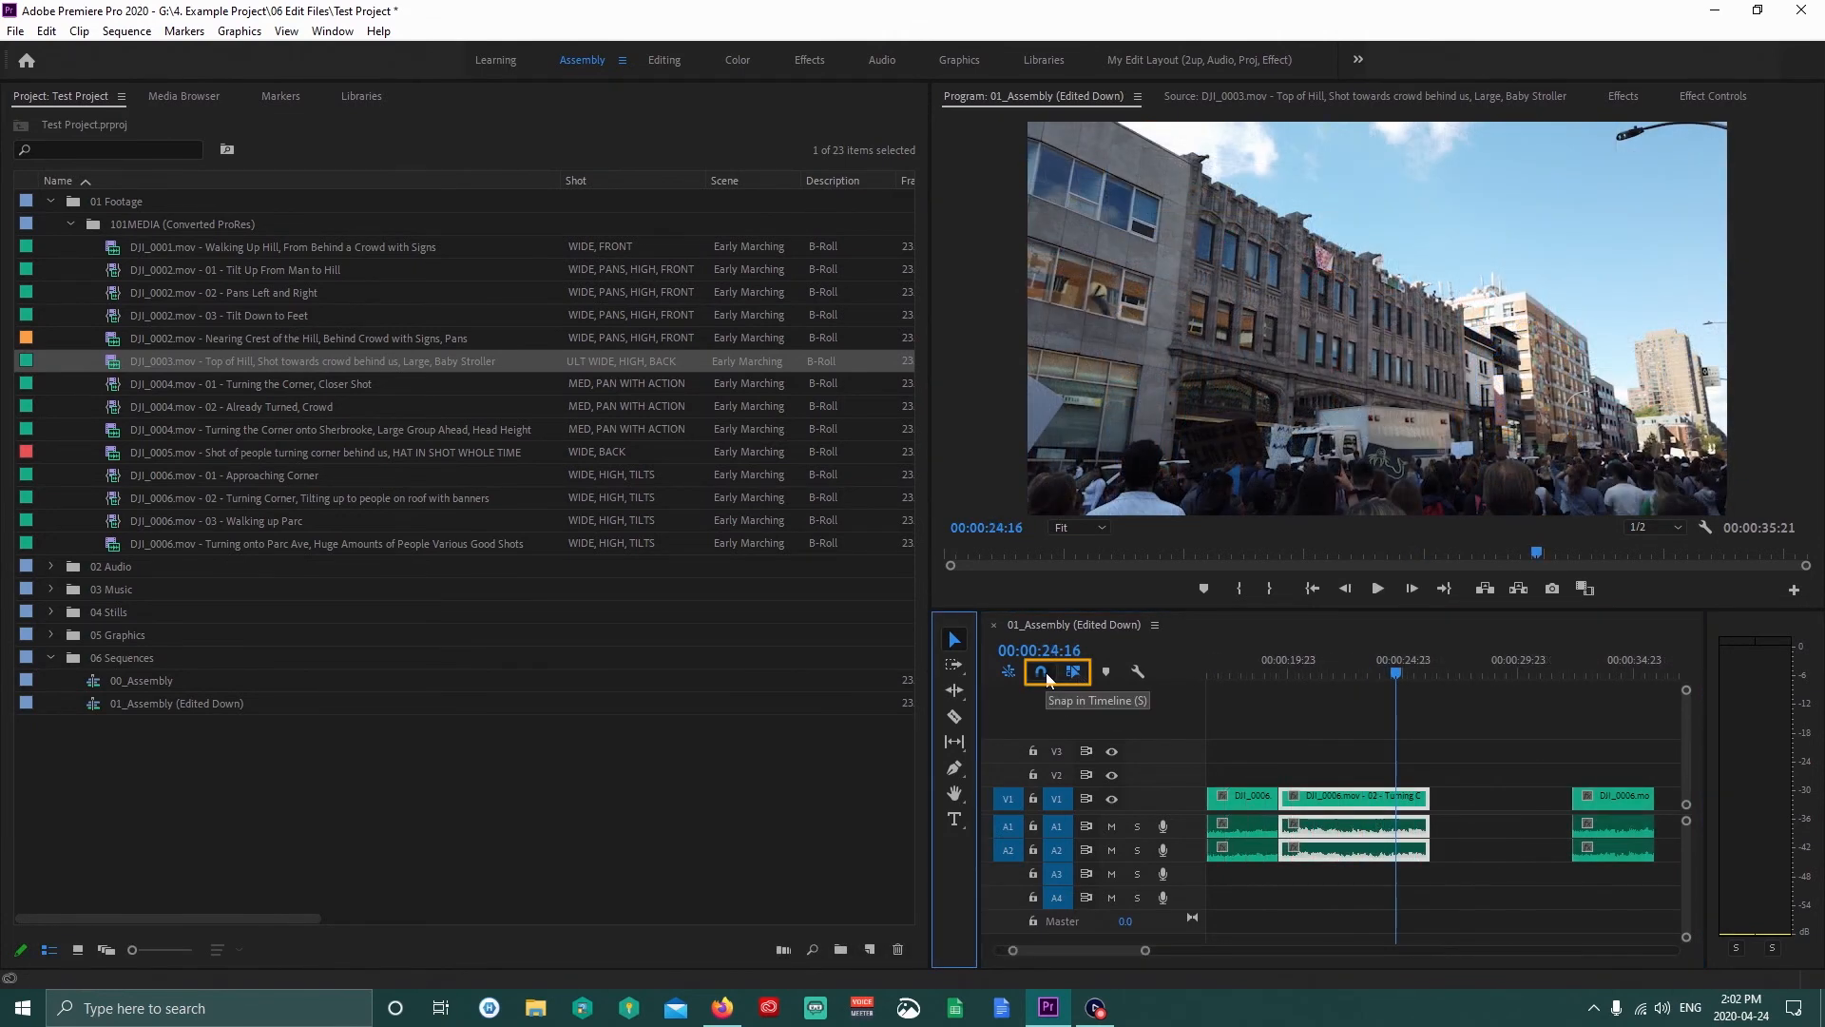
Turn off timeline snapping and take the Razor tool to cut the DJI_0006 "Turning Corner" clip near 00:00:24:16.
left_click(1043, 671)
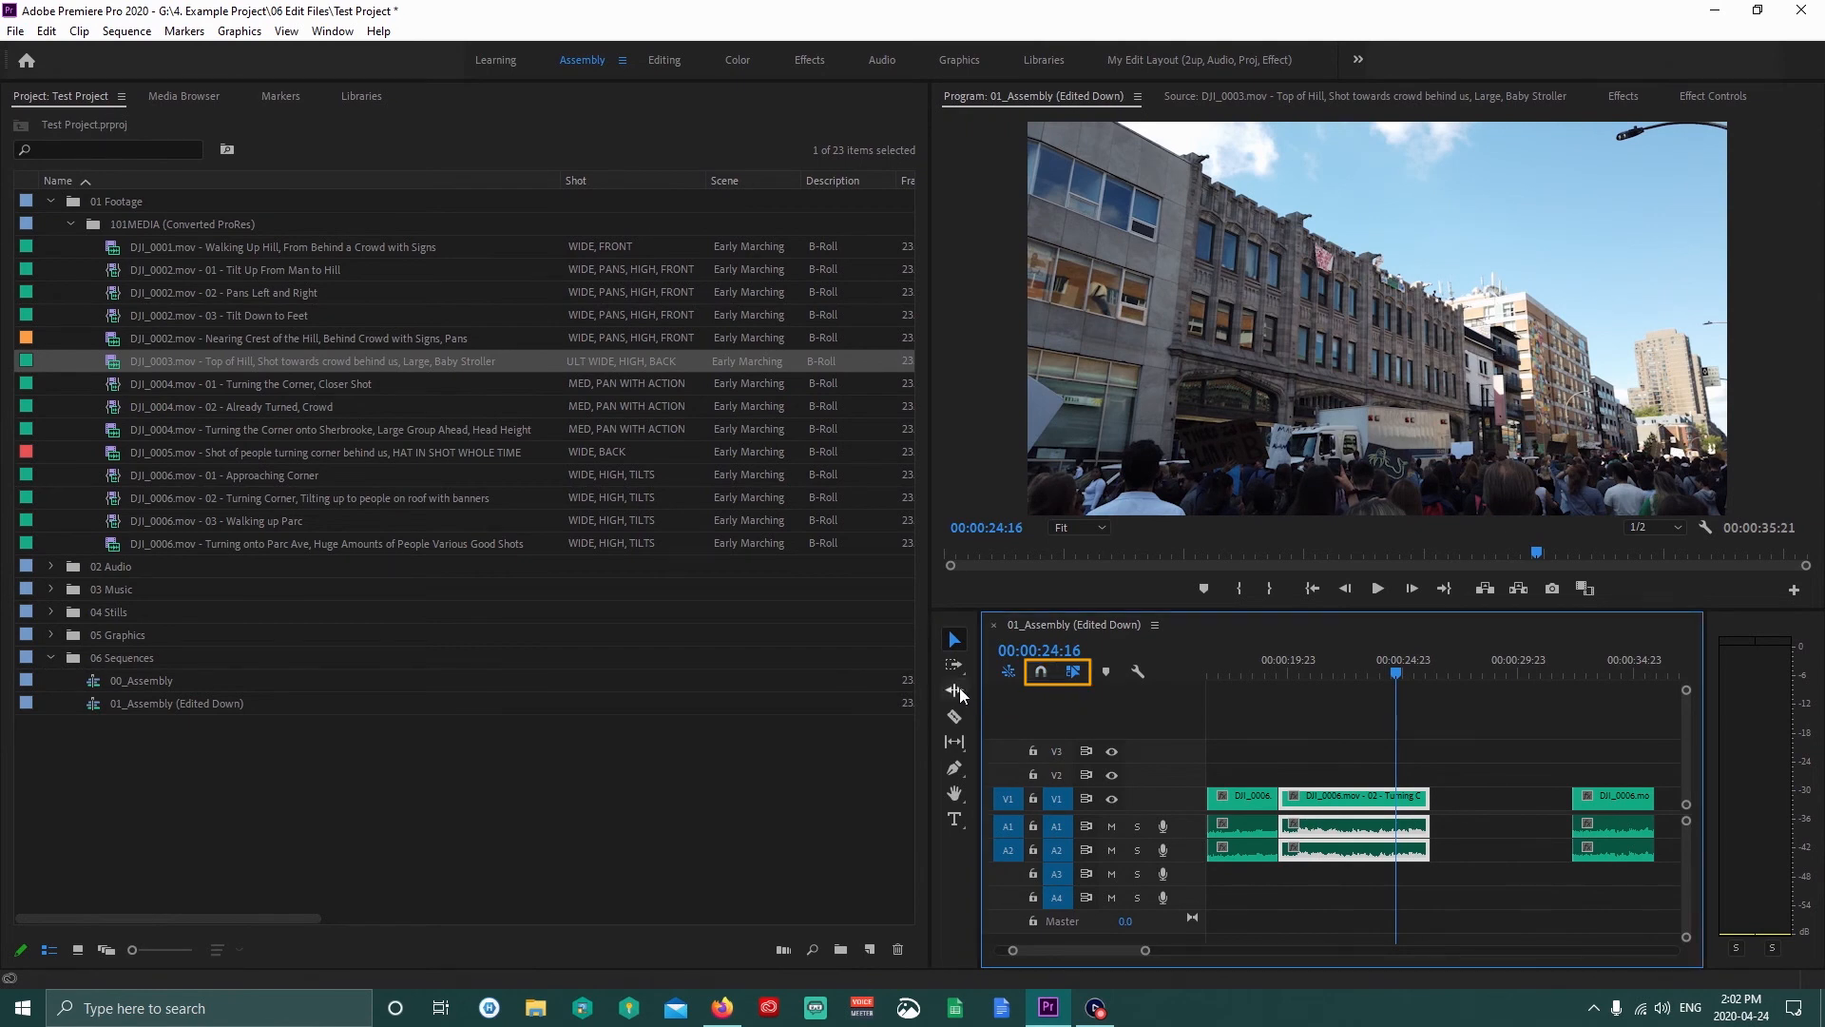
left_click(955, 714)
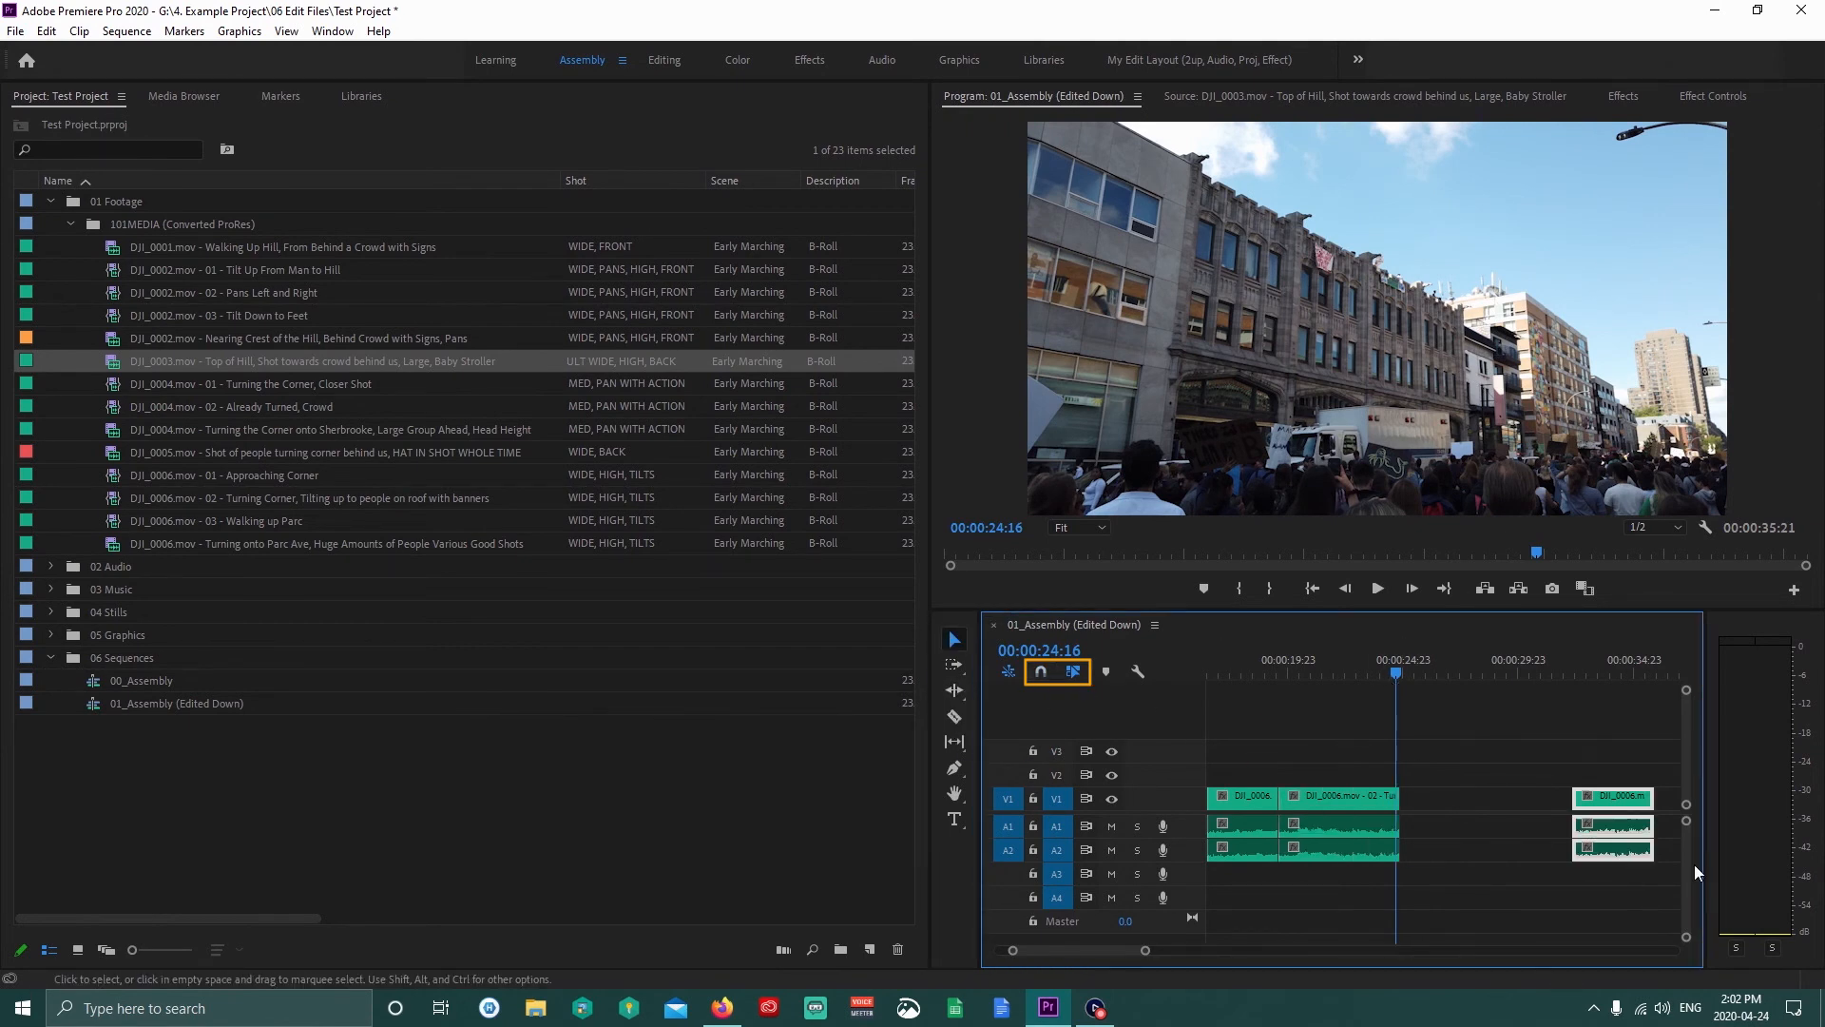